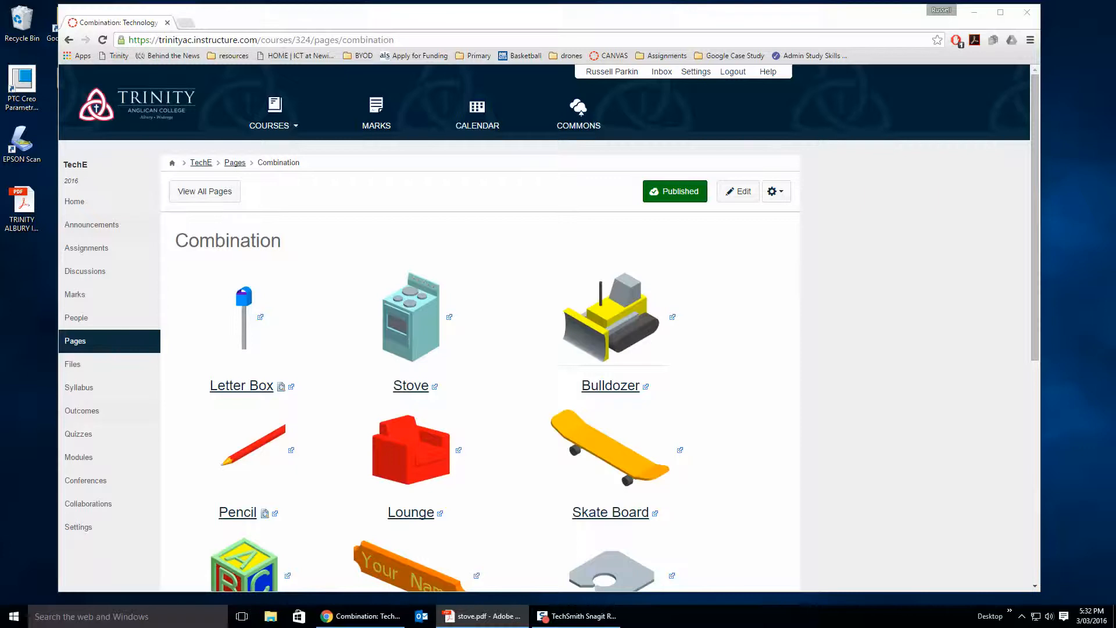
Examine the dimensioned top, front and right views of the stove in stove.pdf in Adobe Acrobat.
drag(1115, 6, 453, 1)
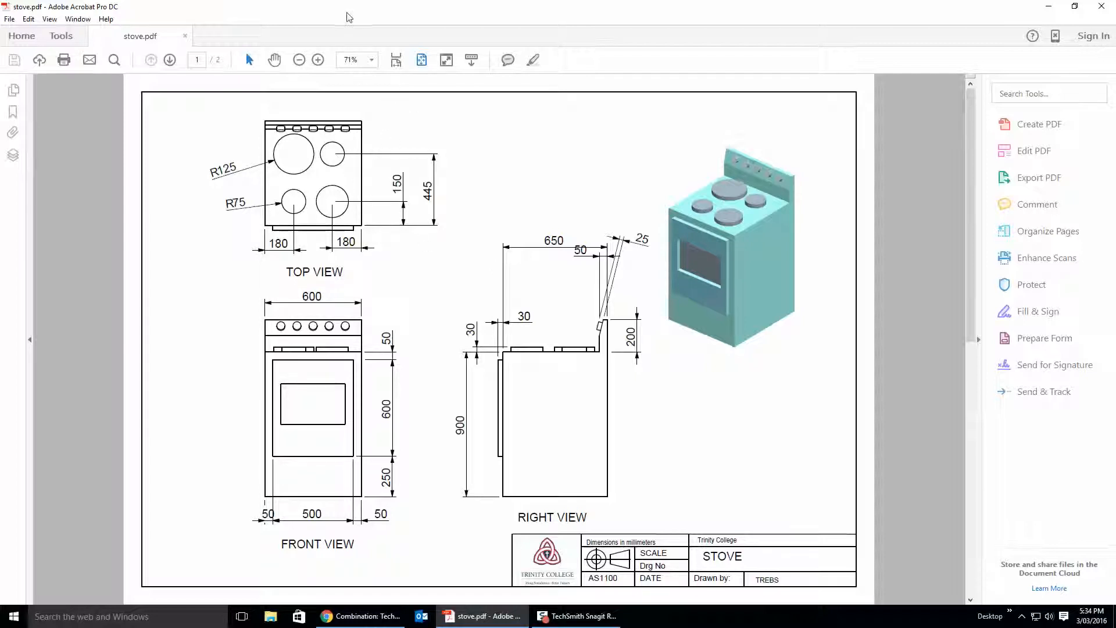
drag(349, 18, 1115, 78)
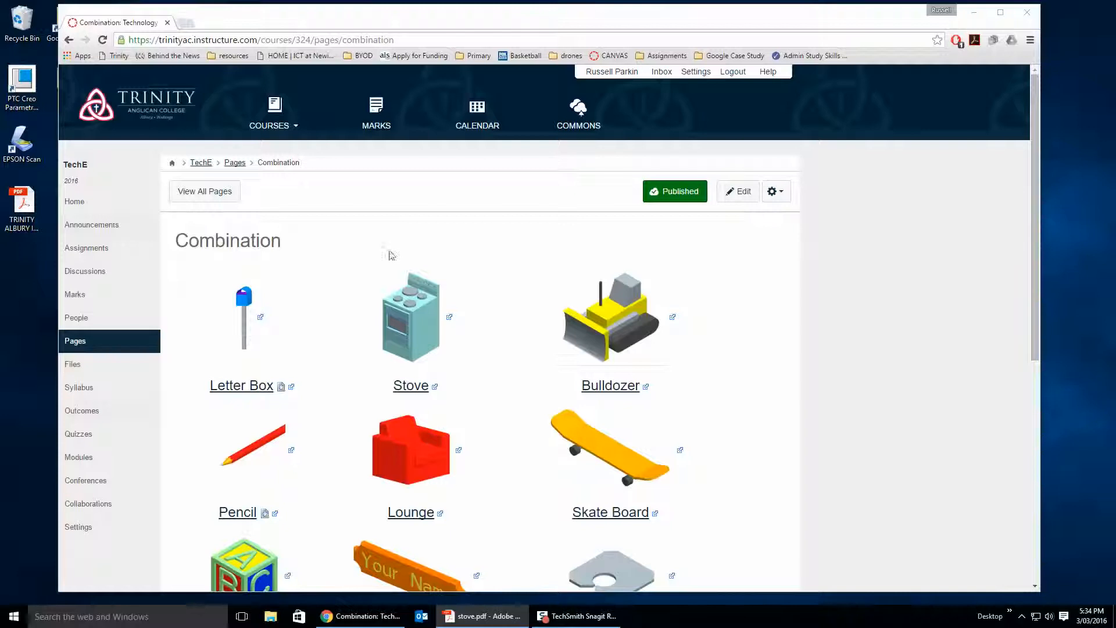
Start PTC Creo Parametric, skip its getting-started content and close the resource browser.
double_click(23, 81)
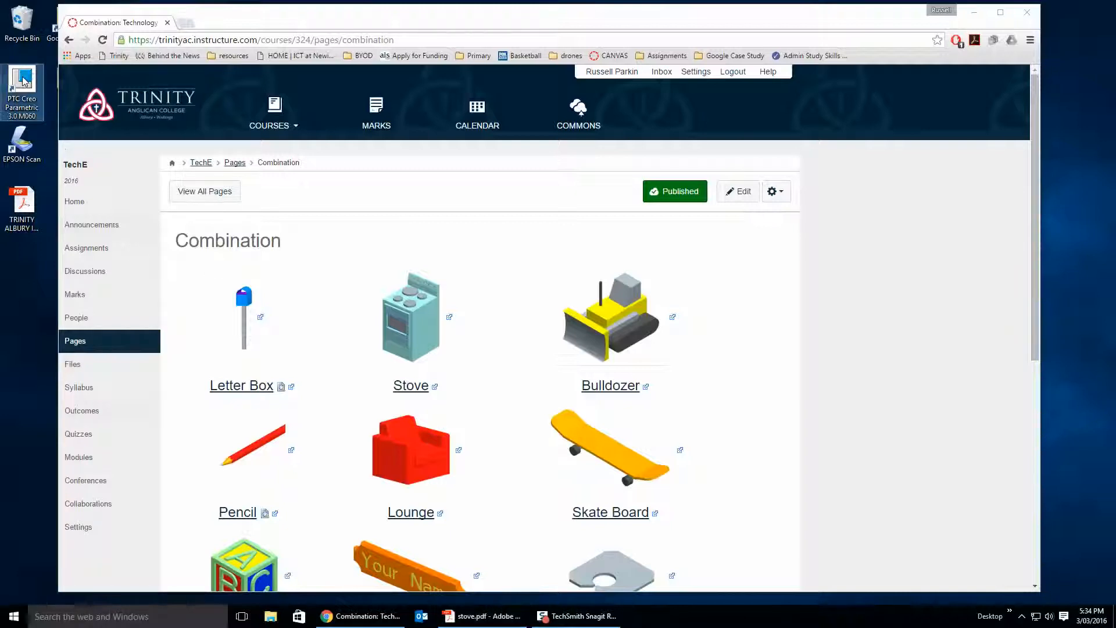
click(972, 12)
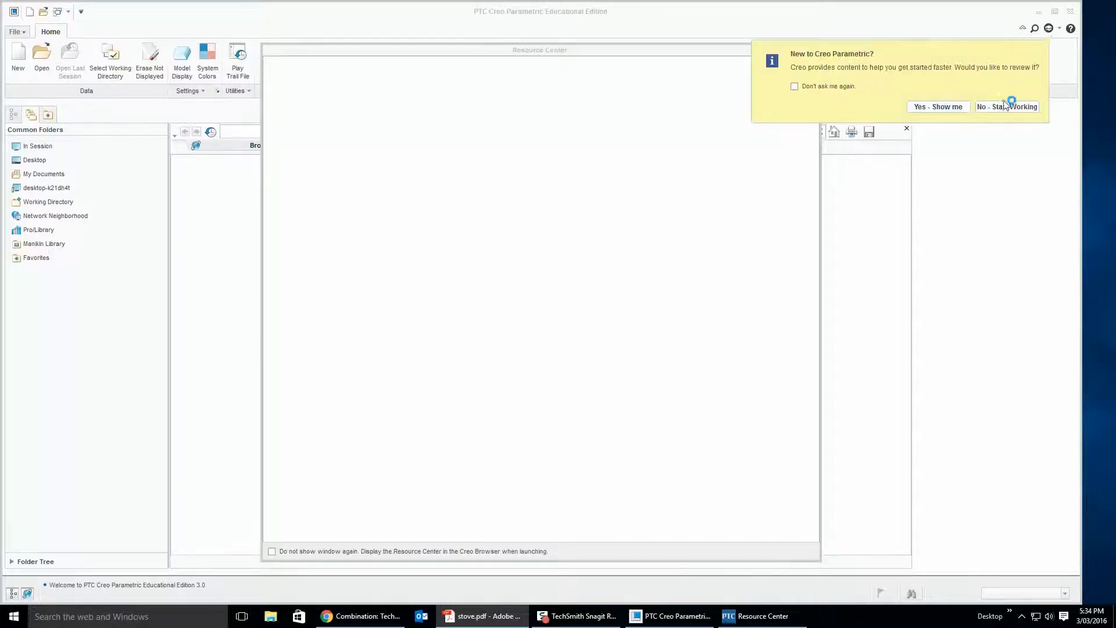
click(1011, 108)
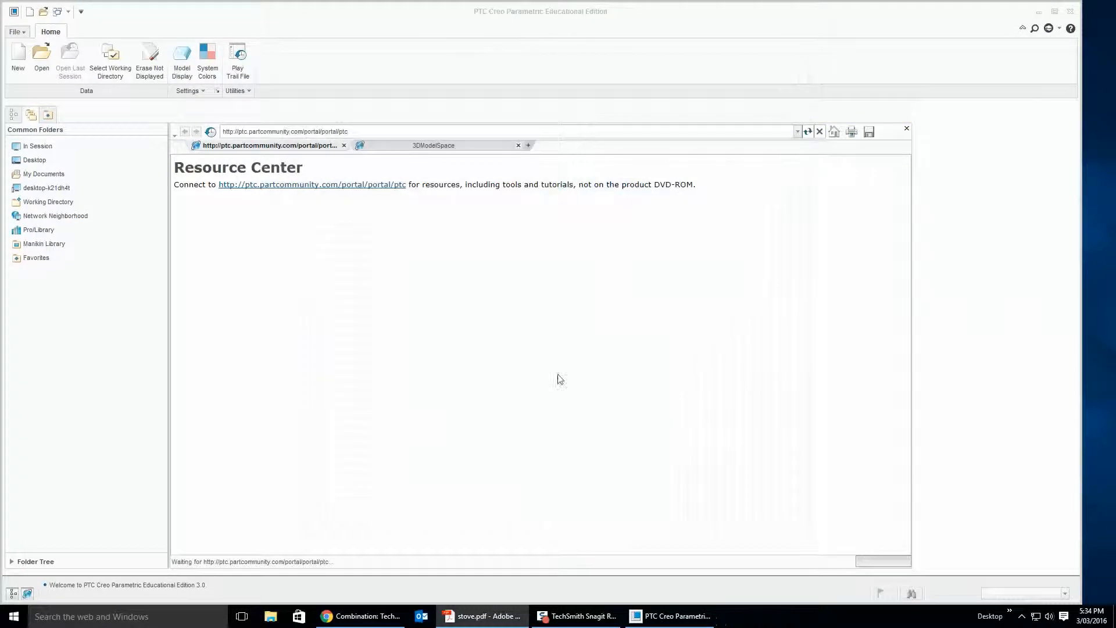
click(906, 128)
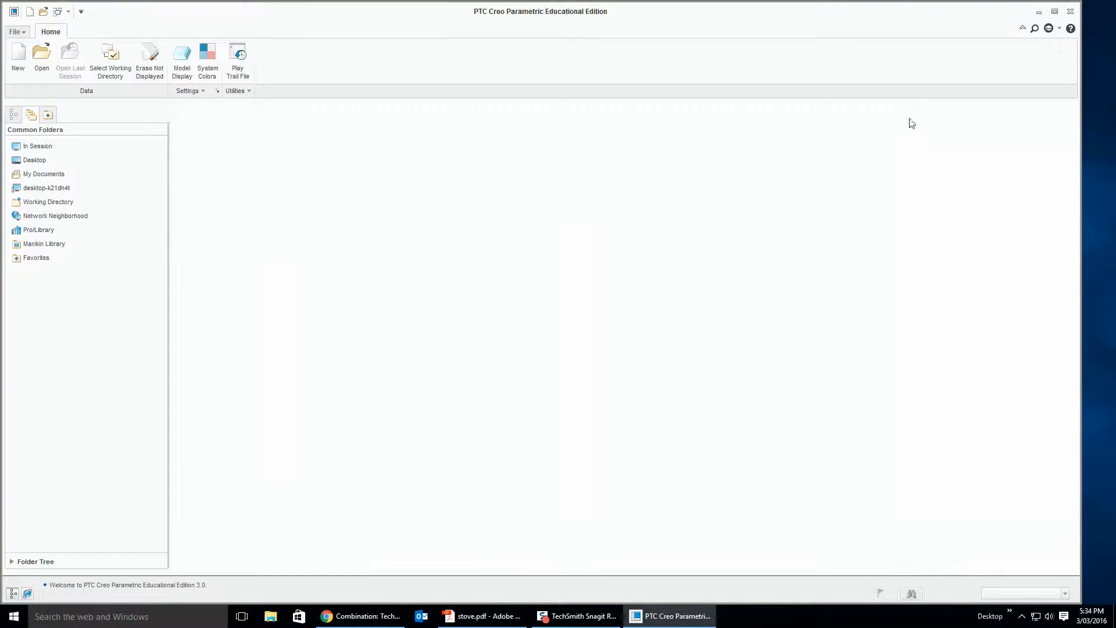
Create a new solid part named stove2 with the default template.
click(23, 58)
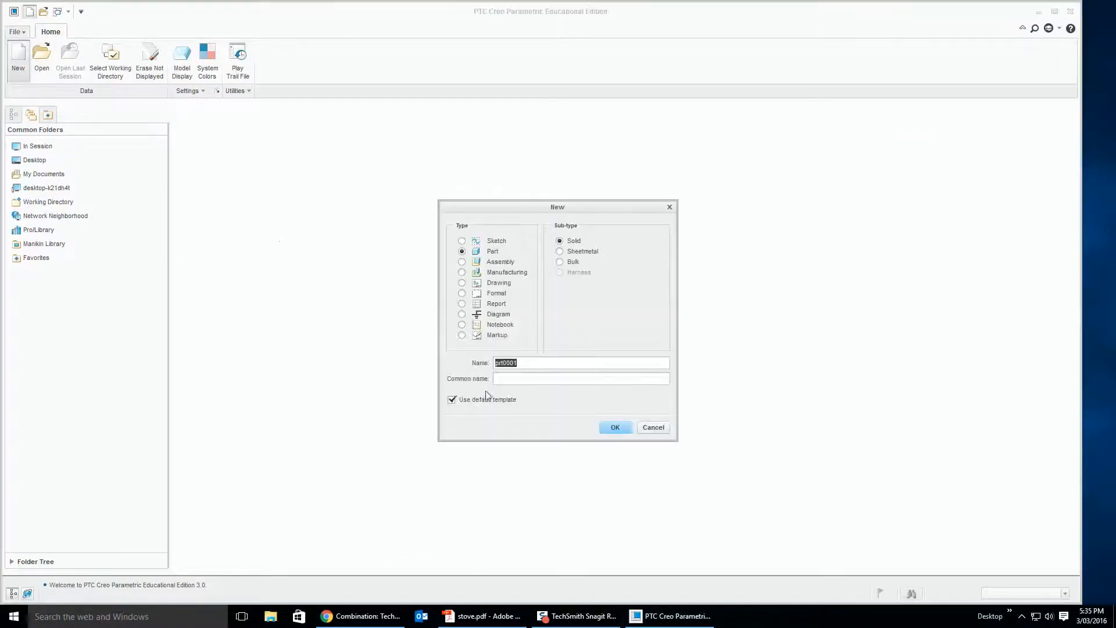
text(stove)
click(610, 430)
click(556, 342)
text(2)
click(615, 427)
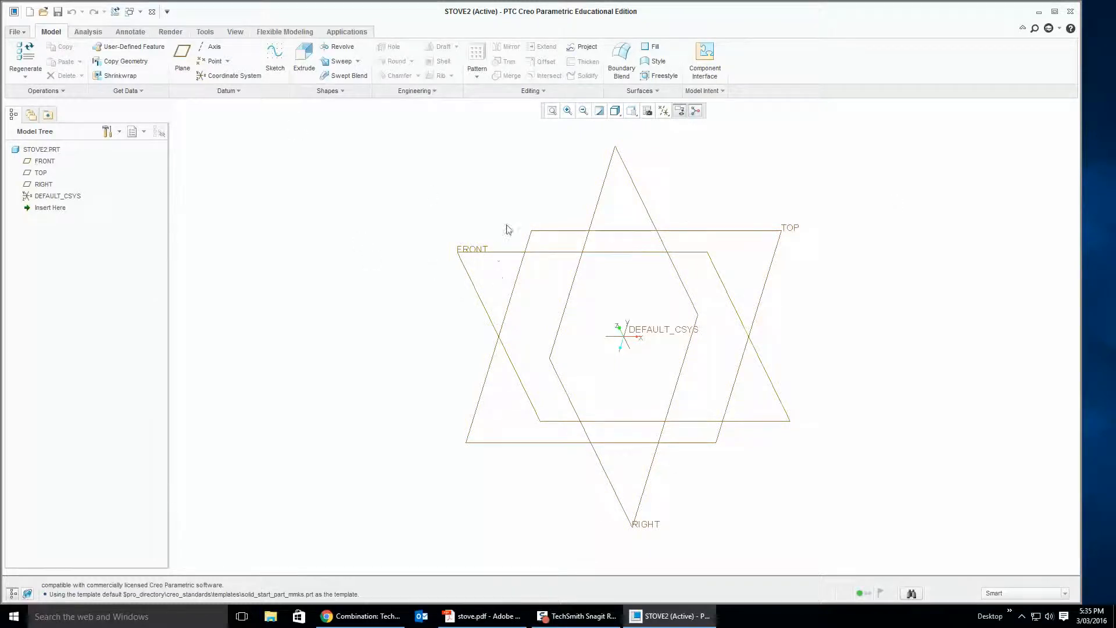
Start an Extrude on the RIGHT plane and sketch a rectangle about 129 by 138 mm, with its lower-right corner at the origin.
click(303, 57)
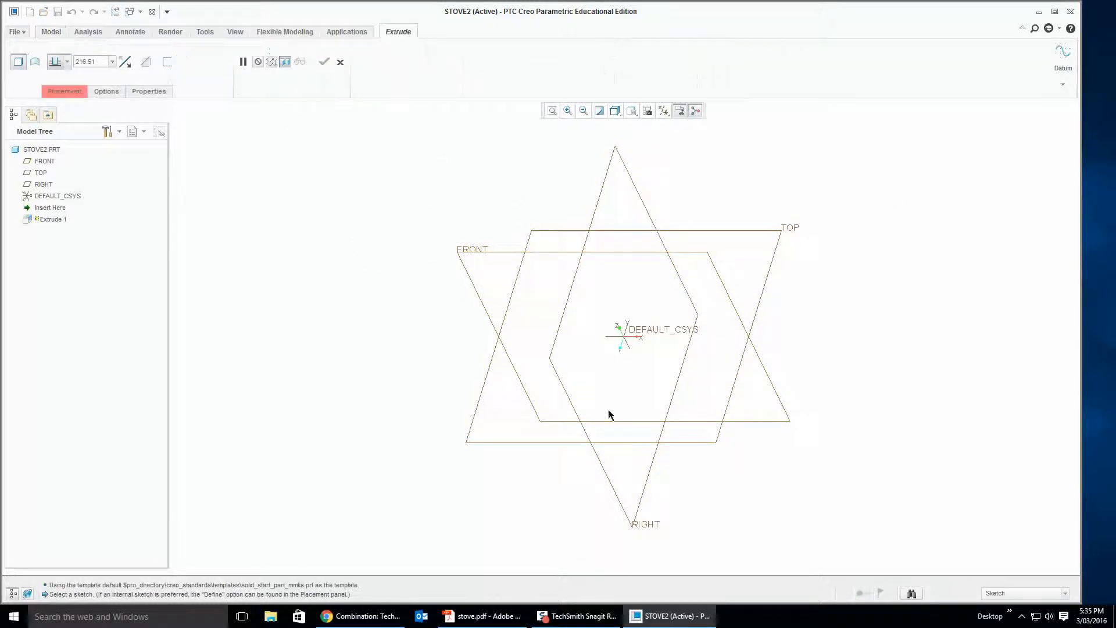
click(646, 494)
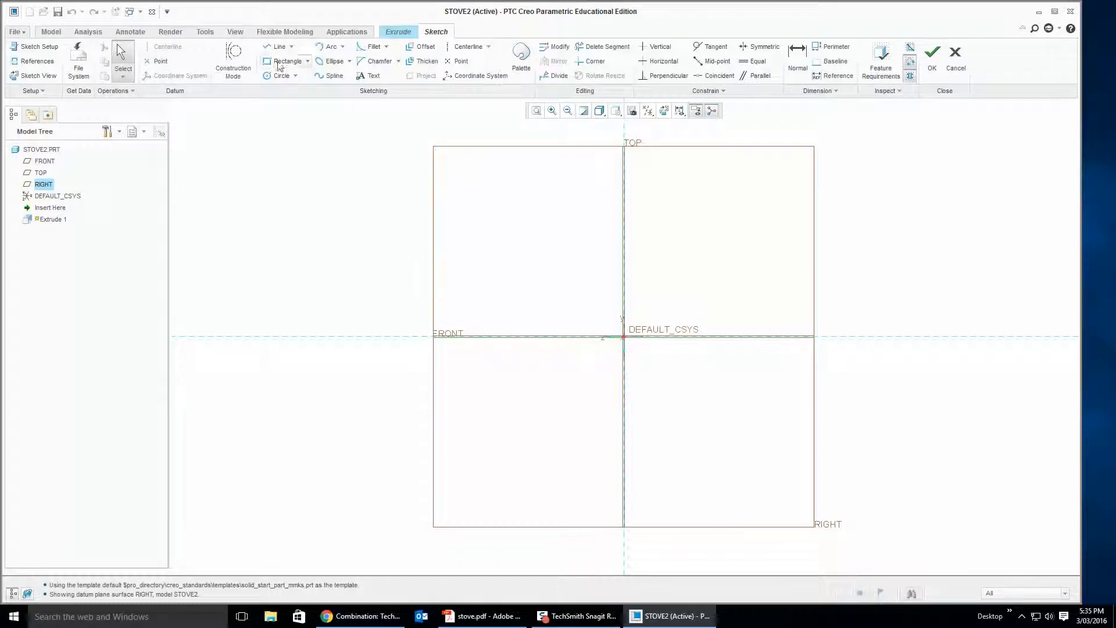
click(283, 61)
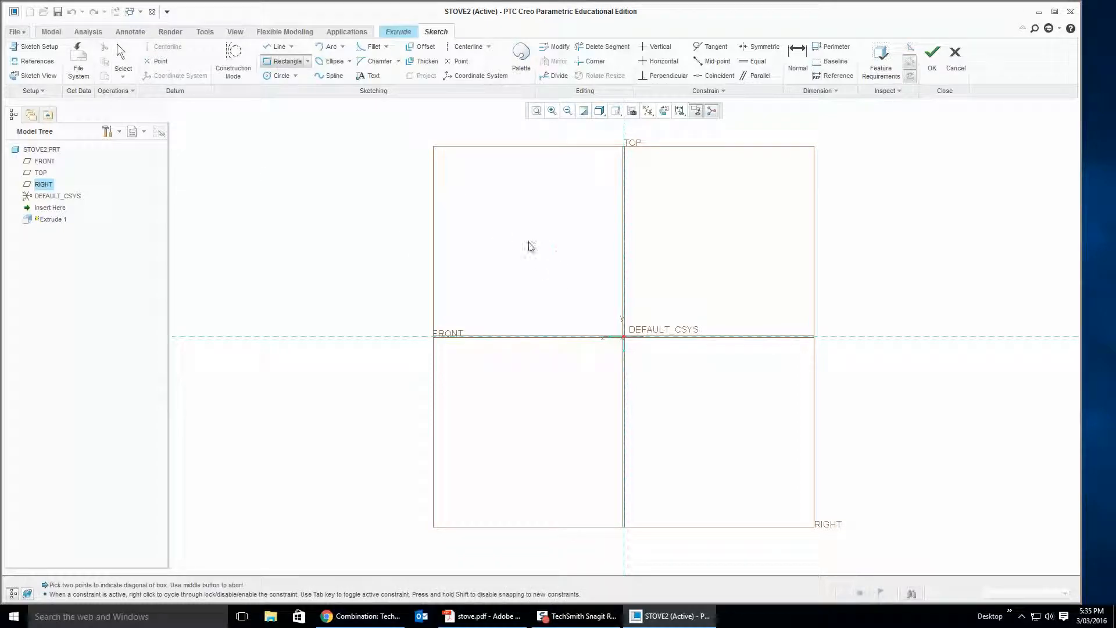
click(527, 233)
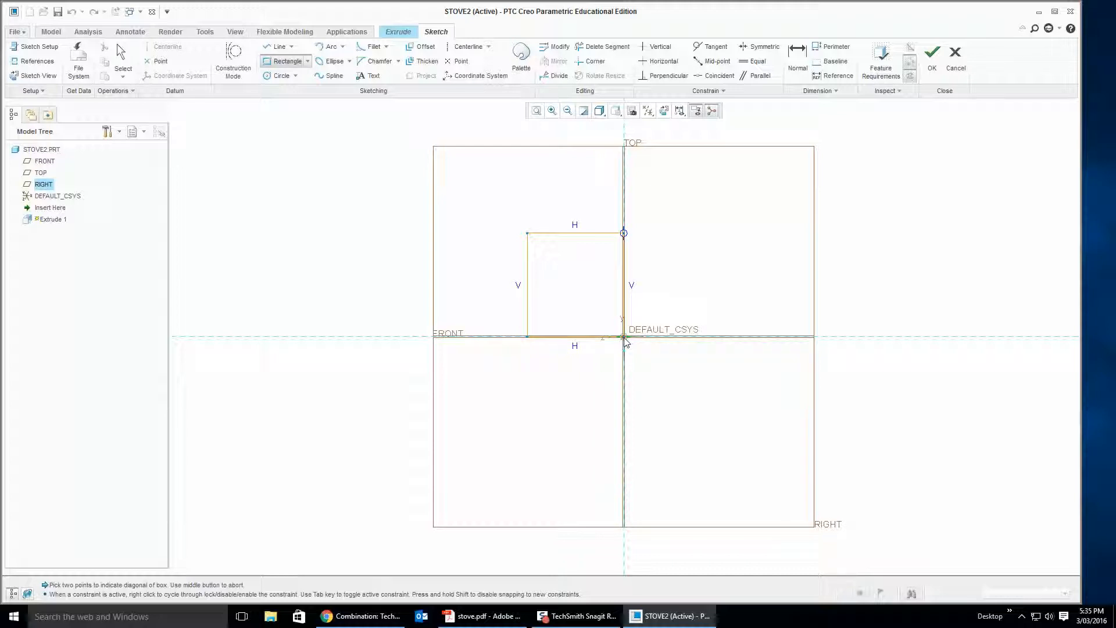
click(624, 337)
click(121, 56)
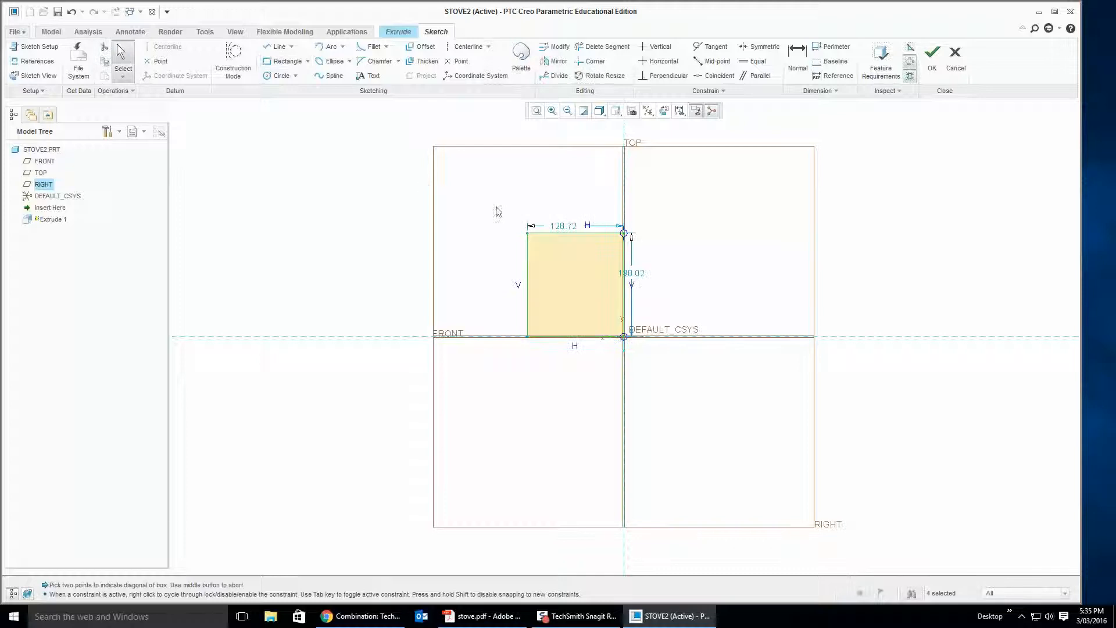
Set the rectangle's width to 650 mm and its height to 900 mm.
double_click(560, 227)
text(650)
key(Return)
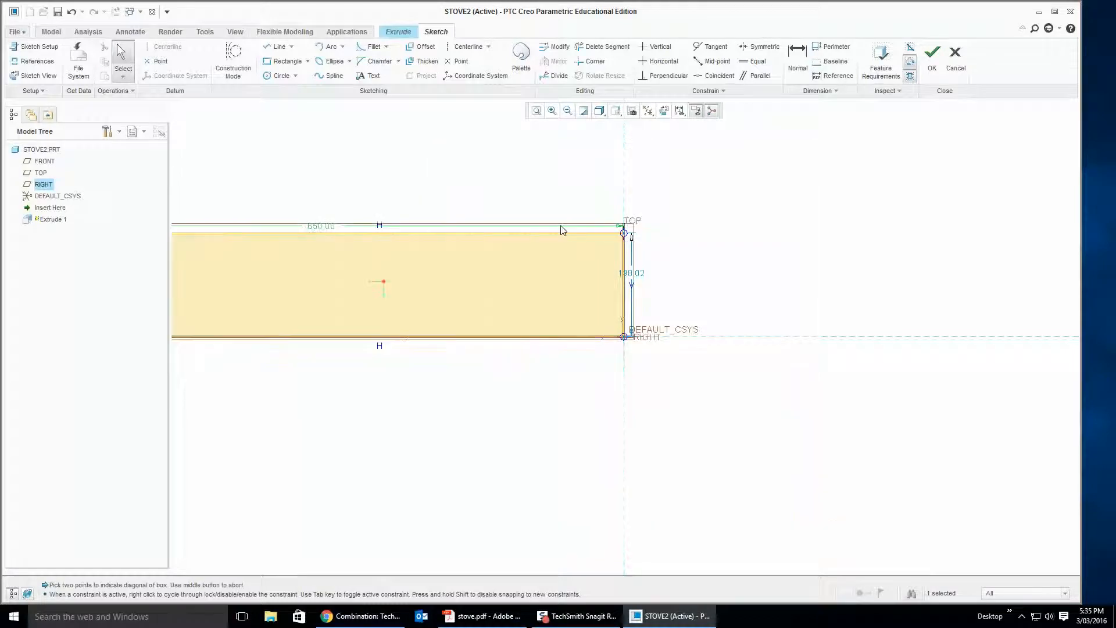
double_click(632, 273)
text(900)
key(Return)
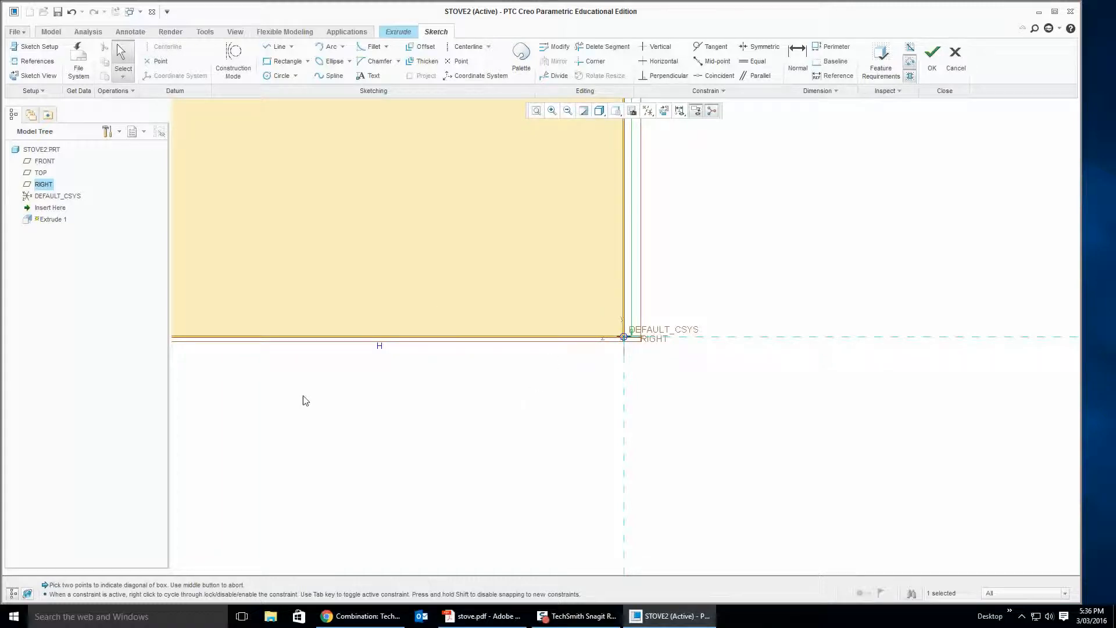
Compare the sketched rectangle with the right view in stove.pdf and examine the splashback dimensions.
mouse_move(308, 399)
shift+middle_down()
mouse_move(376, 394)
mouse_move(511, 433)
shift+middle_up()
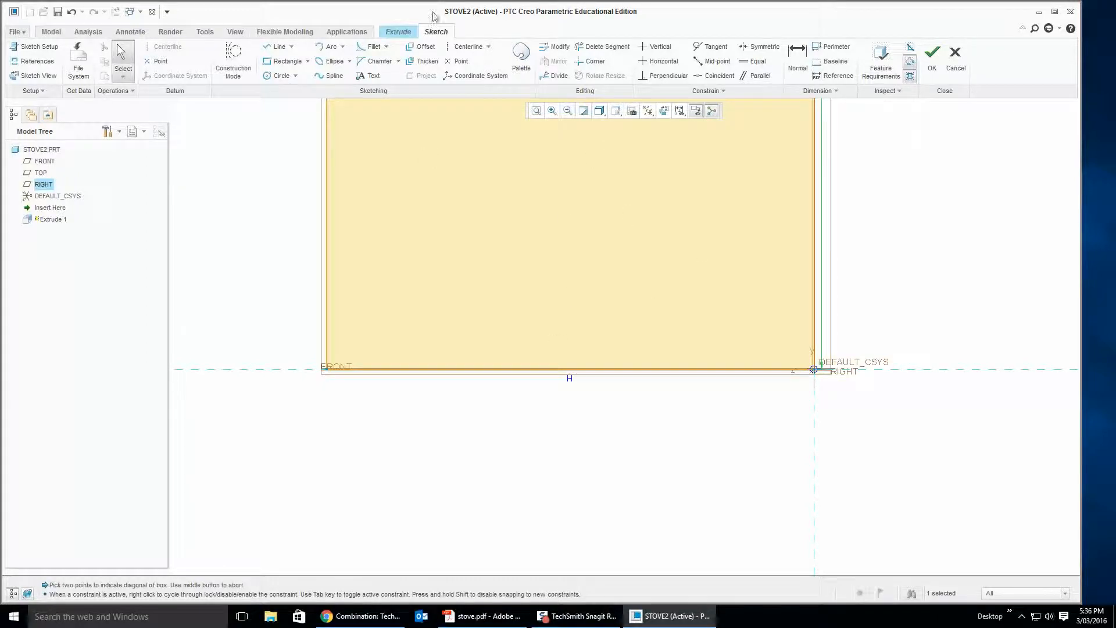
scroll(518, 304, down, 3)
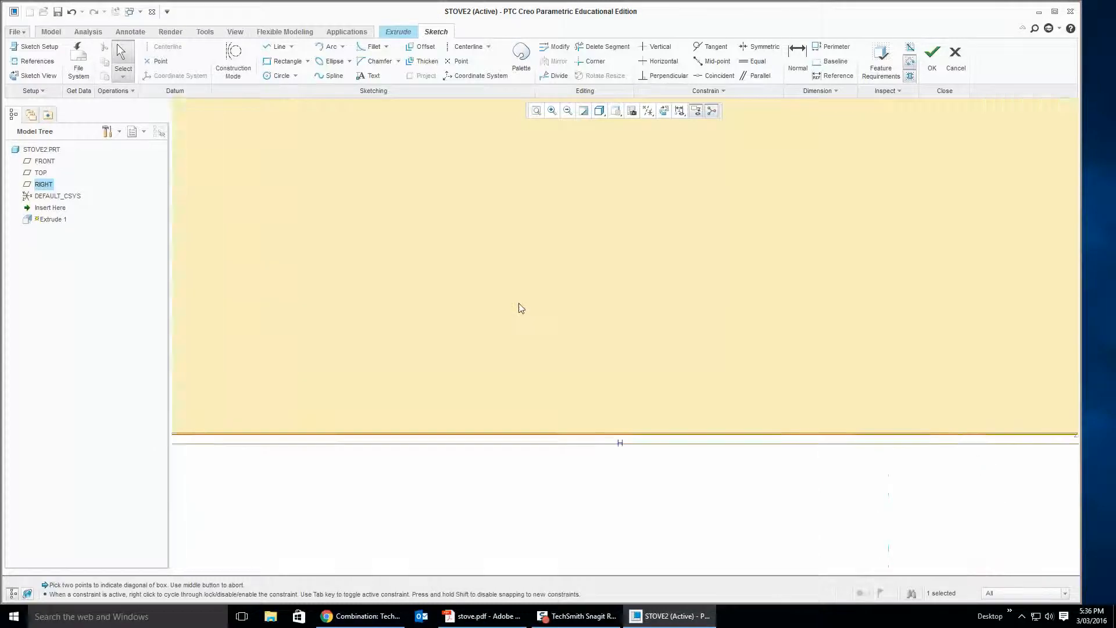
scroll(521, 304, up, 5)
scroll(581, 227, up, 2)
shift+middle_drag(577, 197, 518, 339)
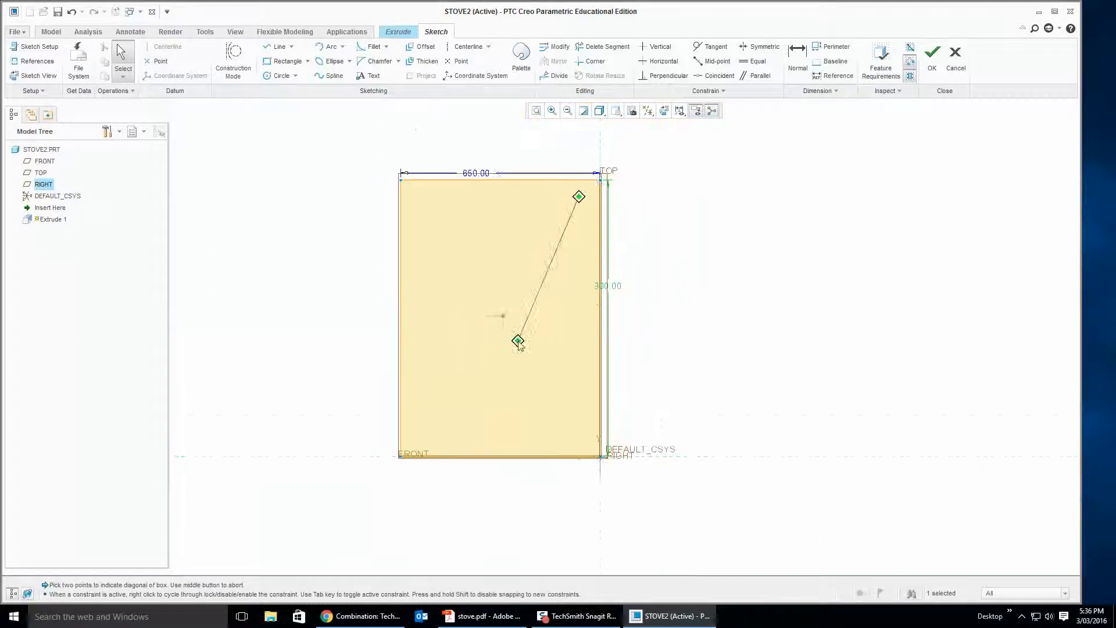
scroll(470, 407, down, 1)
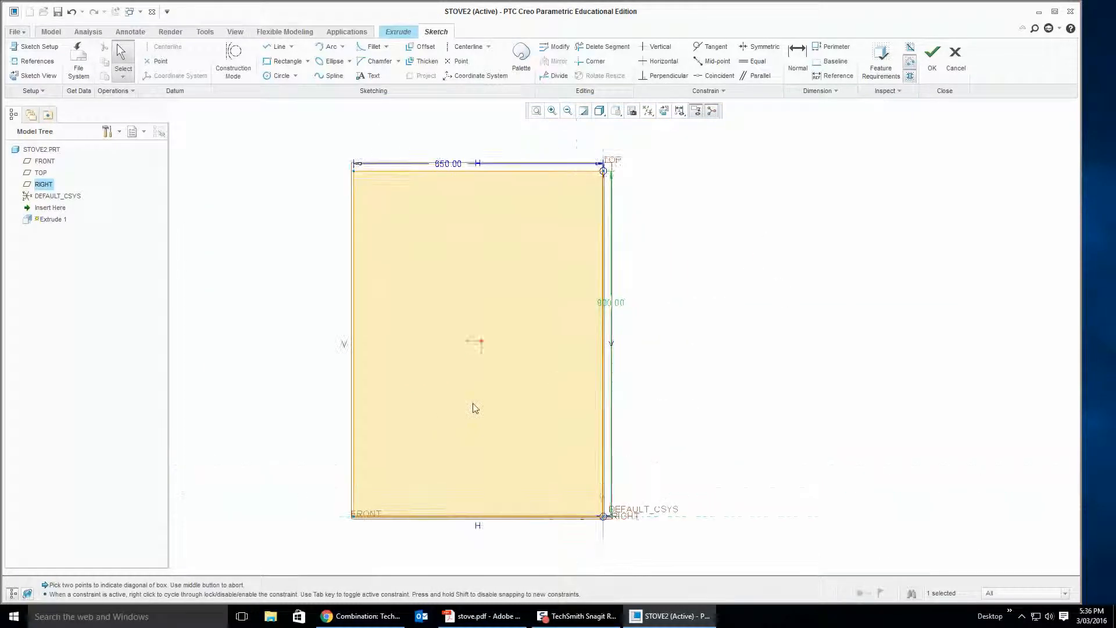
scroll(472, 406, up, 2)
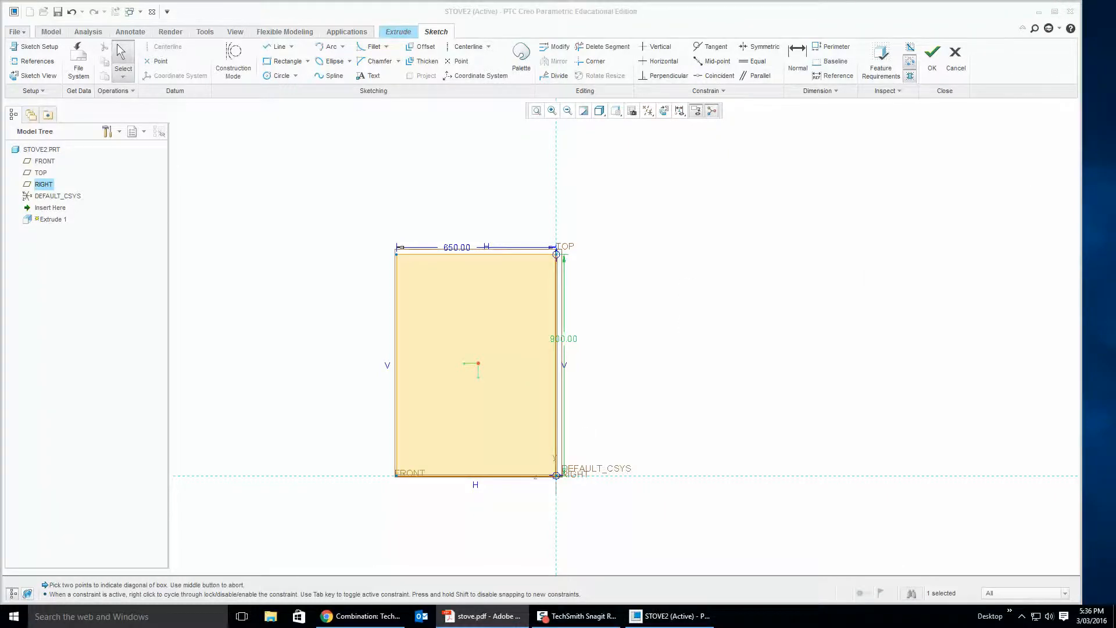
drag(466, 144, 493, 33)
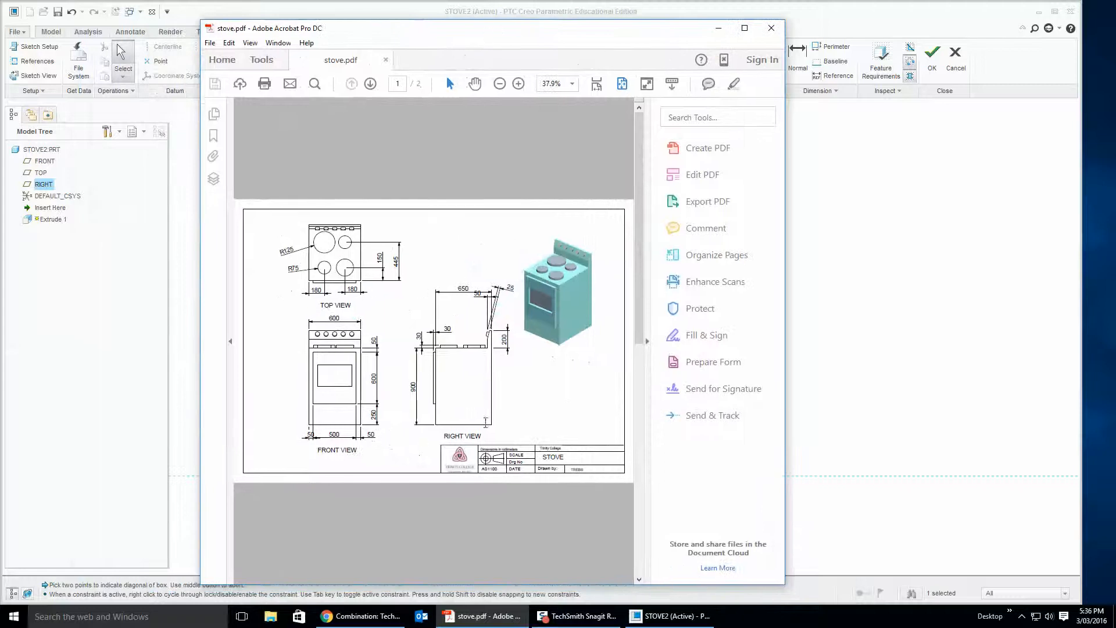
click(745, 28)
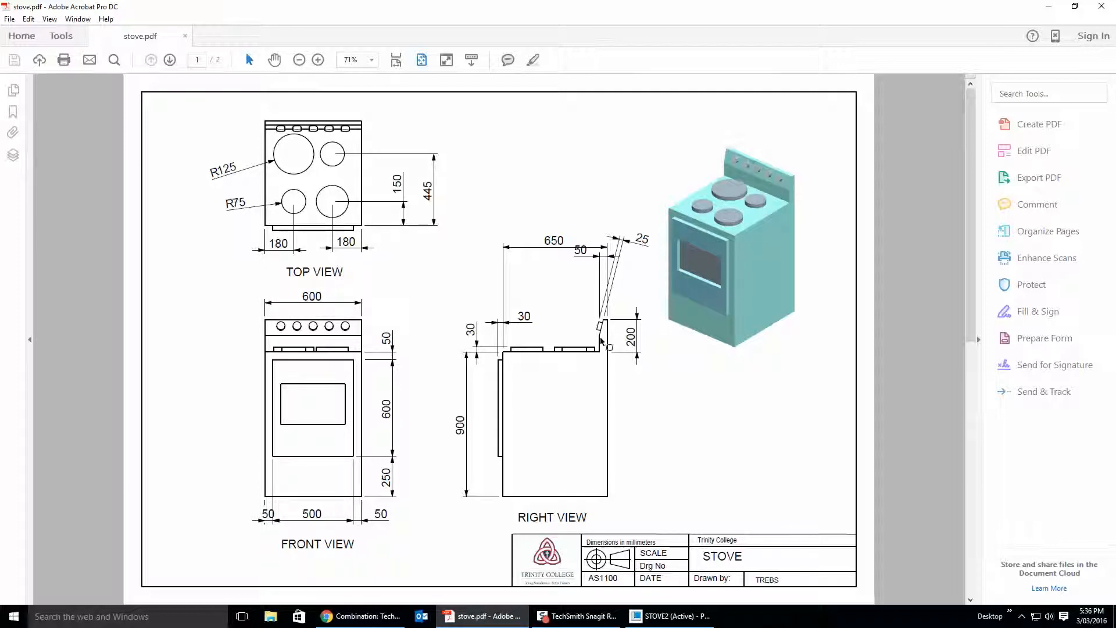
mouse_move(602, 9)
mouse_down()
mouse_move(785, 44)
mouse_move(1115, 45)
mouse_up()
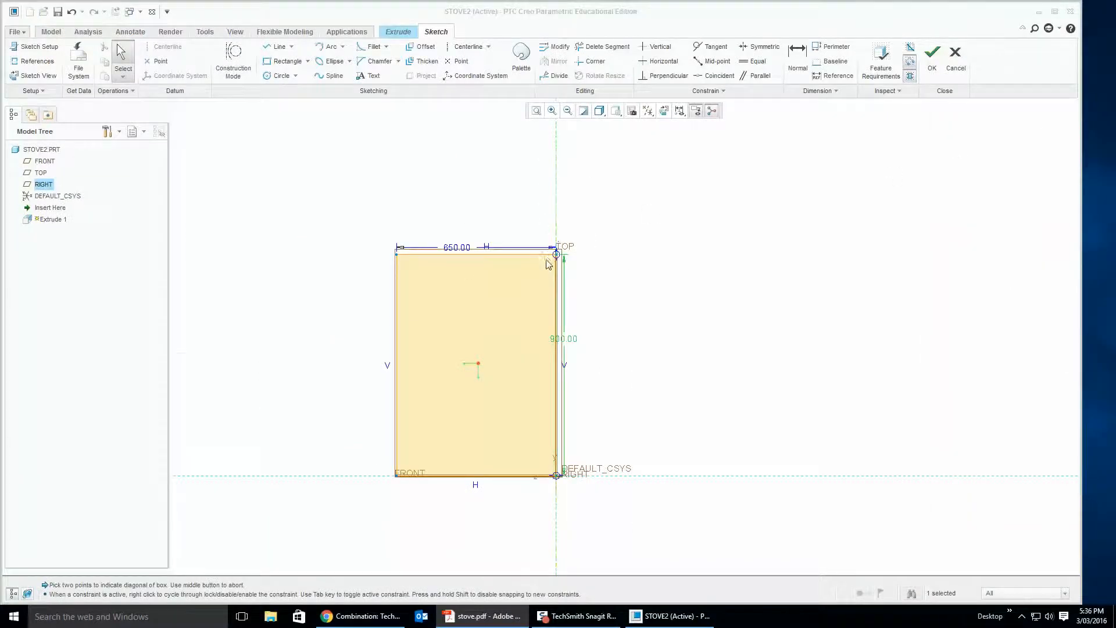
Sketch the splashback outline with lines above the rectangle's upper-right corner, about 150 mm high, with a 52 mm top edge and a sloping upper front.
scroll(548, 263, down, 2)
scroll(550, 259, up, 5)
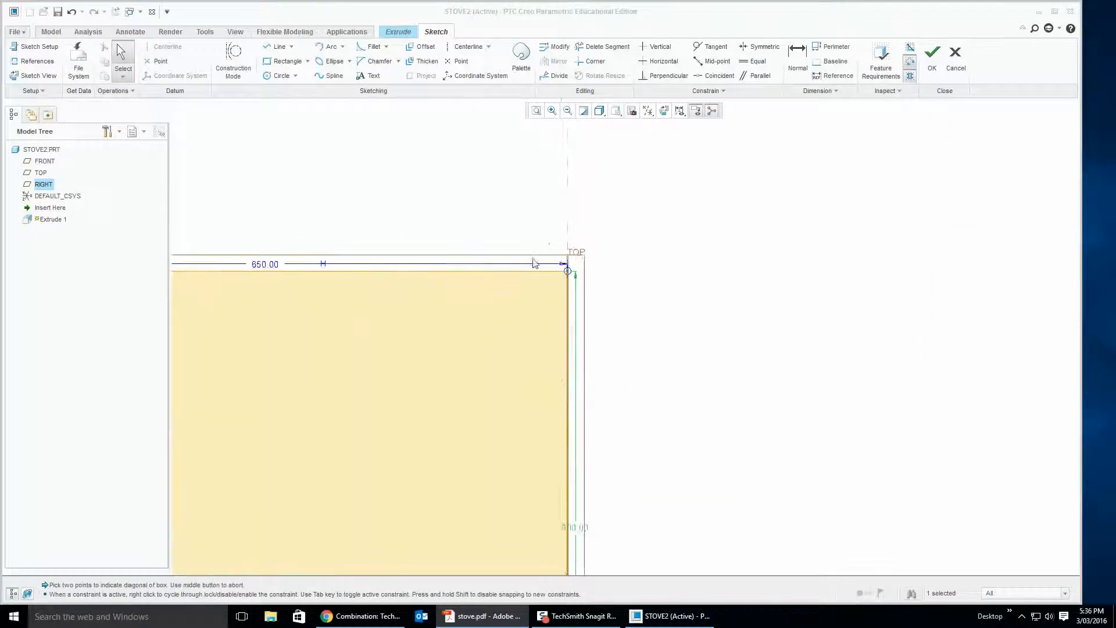
click(277, 47)
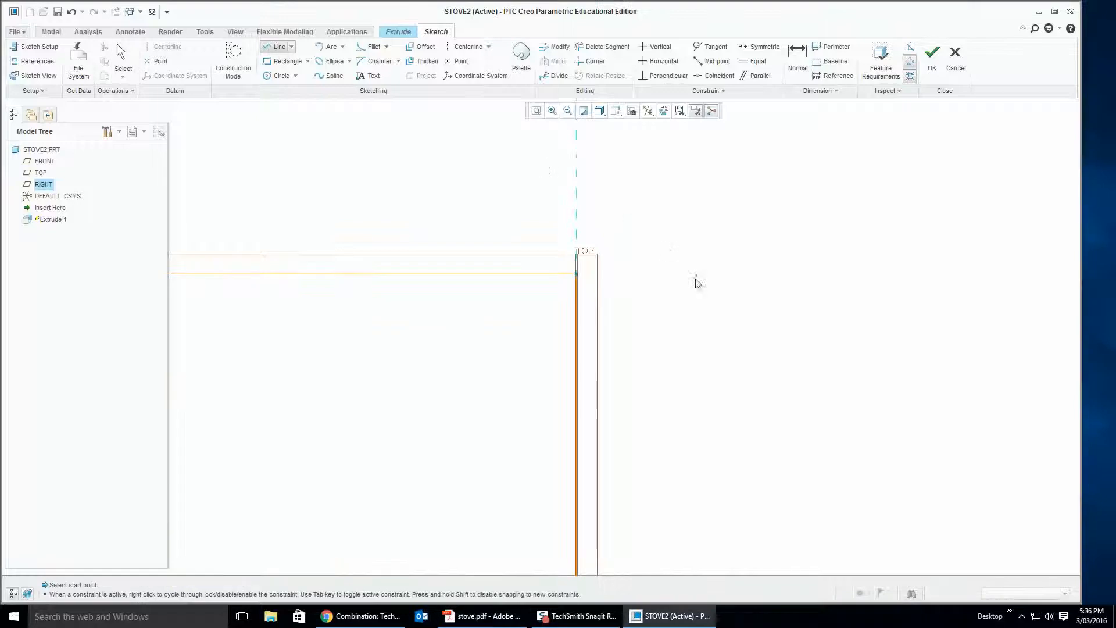
click(577, 276)
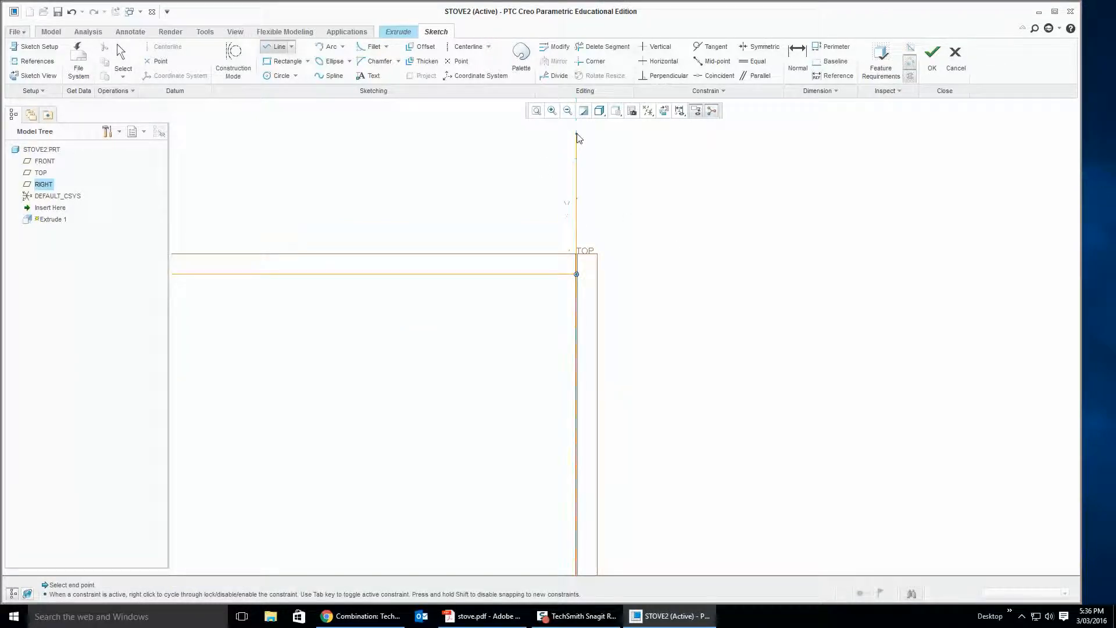
click(576, 135)
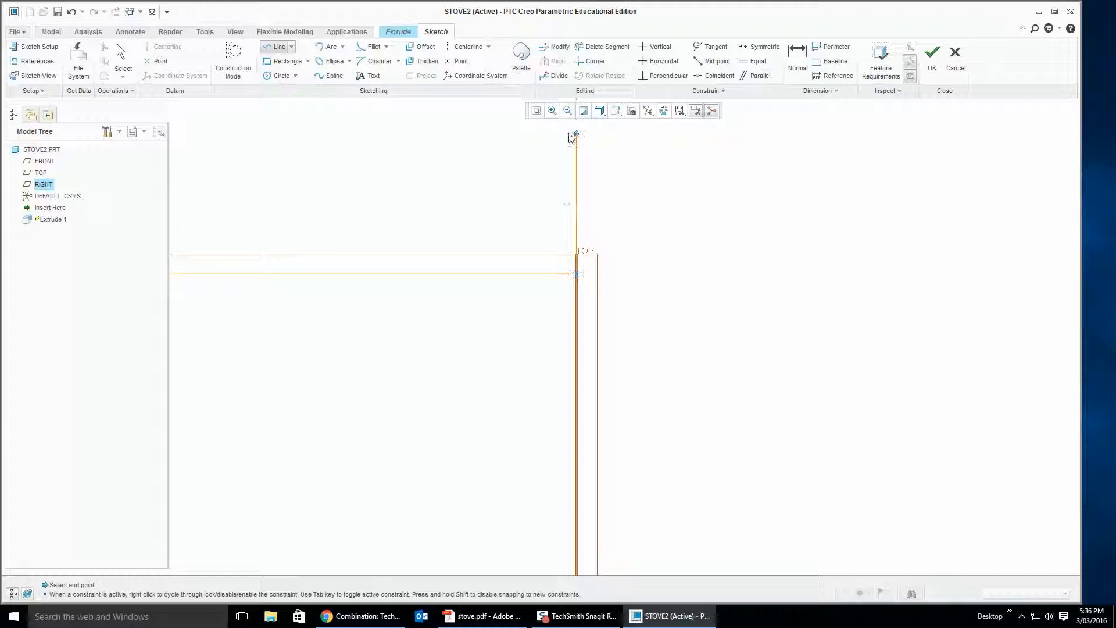
click(527, 134)
click(504, 184)
click(505, 274)
click(123, 65)
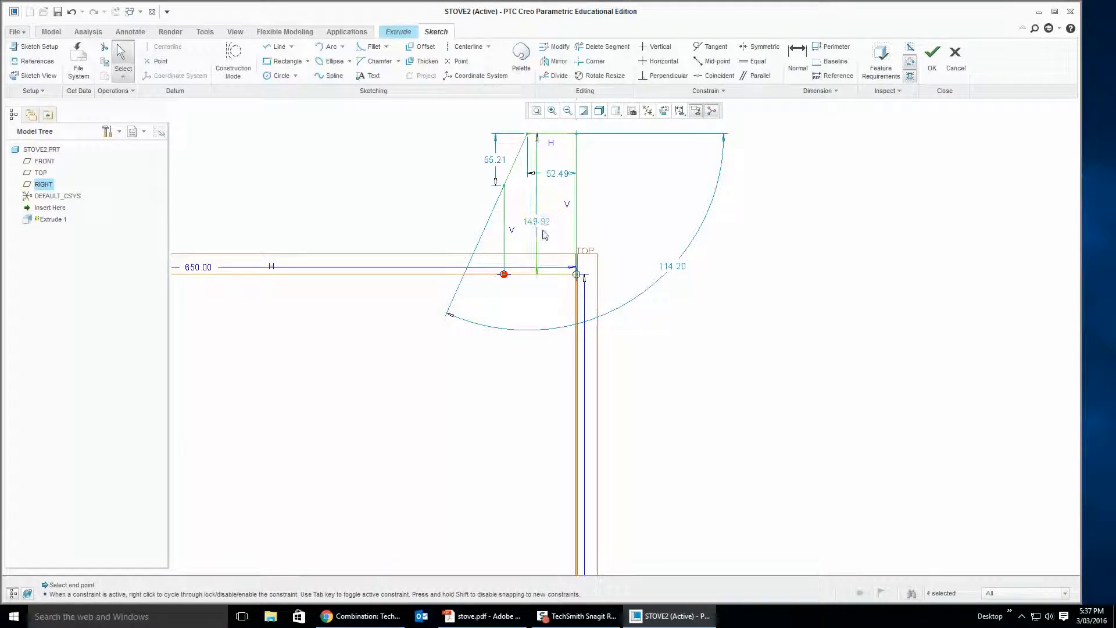
Set the splashback outline's overall height to 200 mm.
double_click(535, 225)
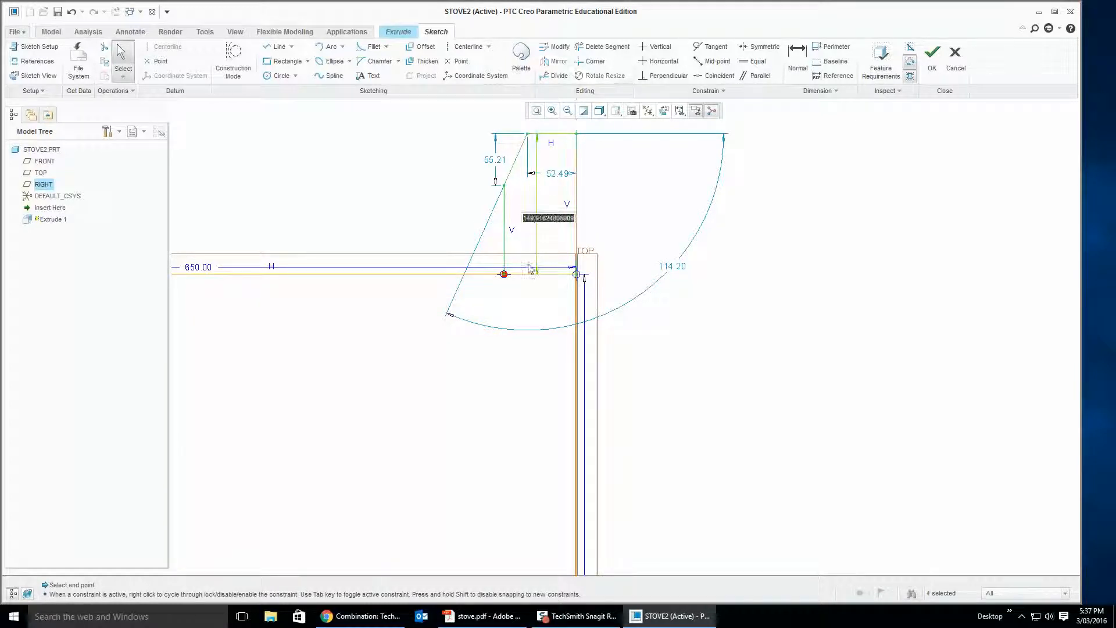
text(200)
key(Return)
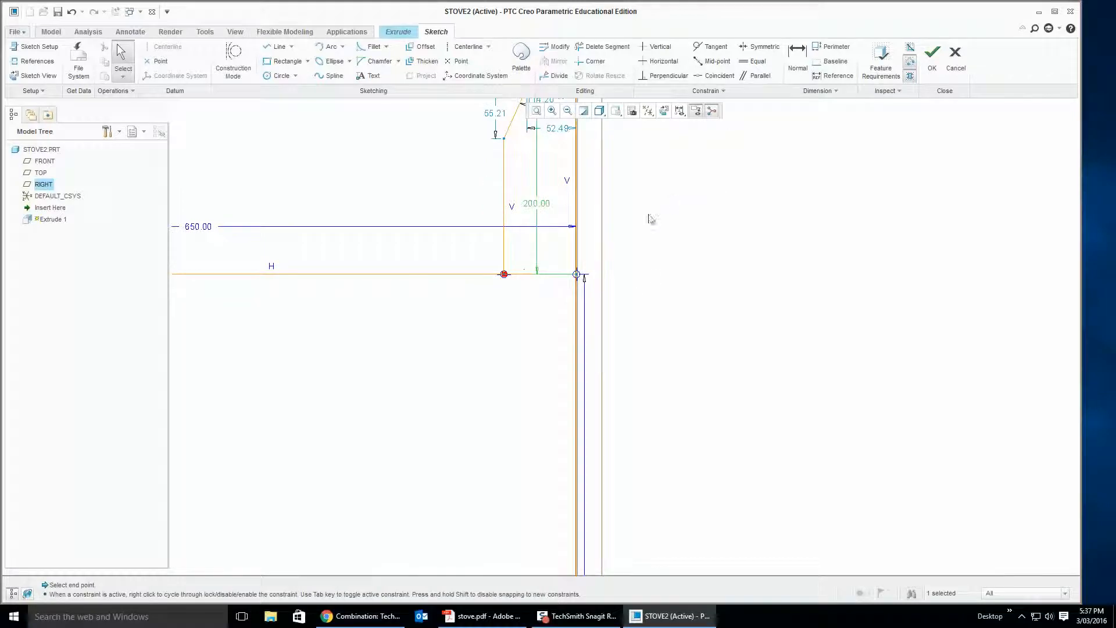
mouse_move(679, 181)
middle_down()
mouse_move(665, 286)
mouse_move(649, 313)
middle_up()
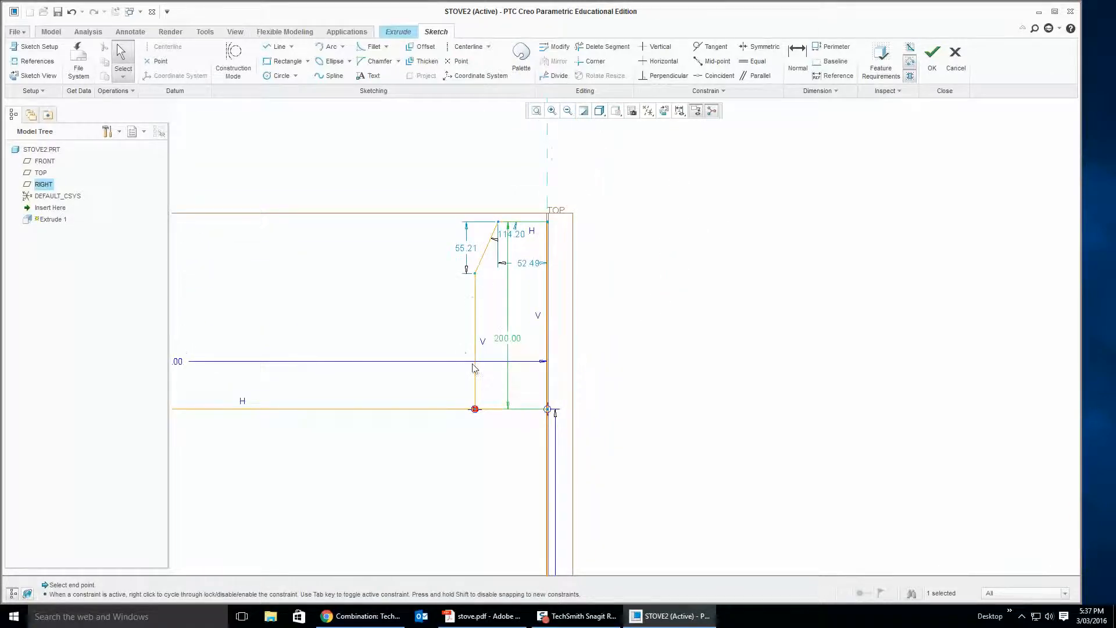
Set the splashback's top edge to 25 mm and the vertical height of its sloping front to 100 mm.
double_click(525, 267)
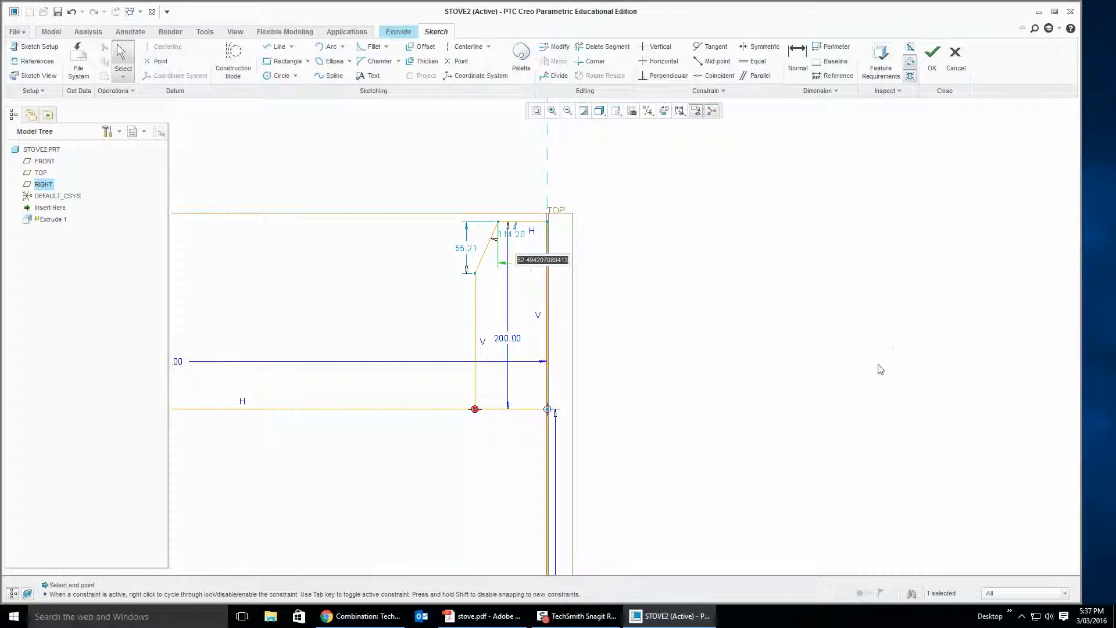
text(25)
key(Return)
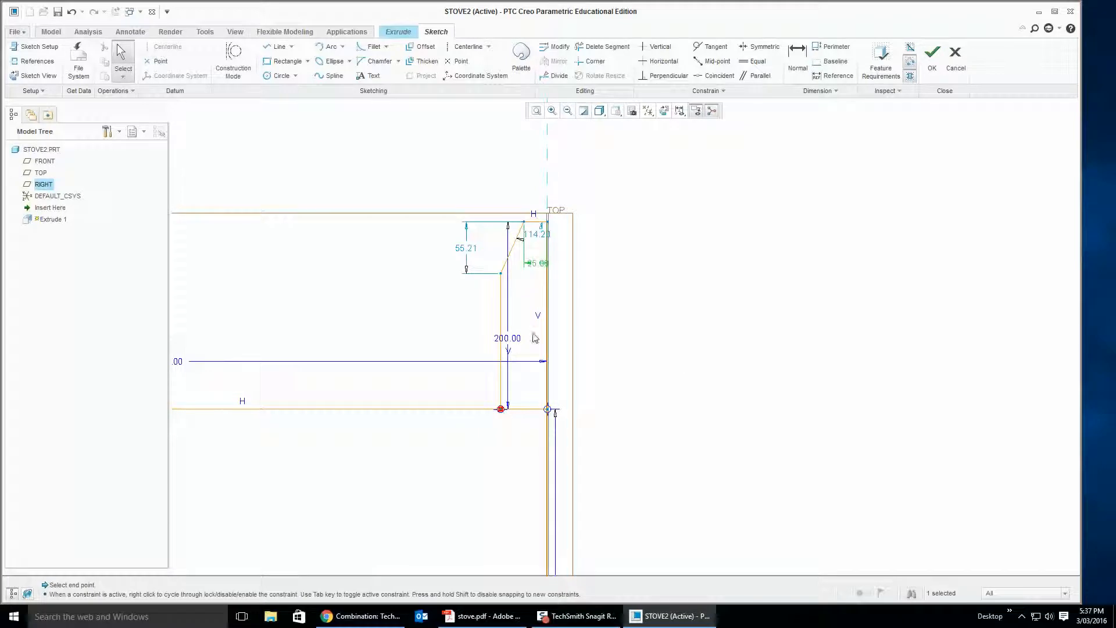
double_click(468, 250)
text(100)
key(Return)
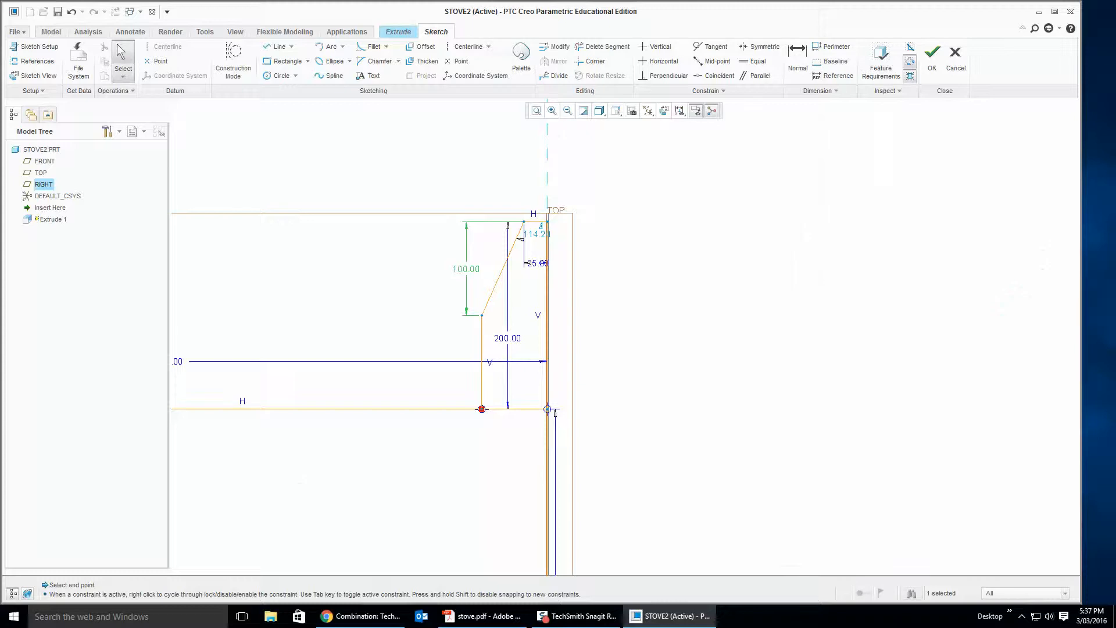
Switch to stove.pdf and examine the right view's body and splashback dimensions up close.
click(482, 616)
drag(1026, 39, 212, 103)
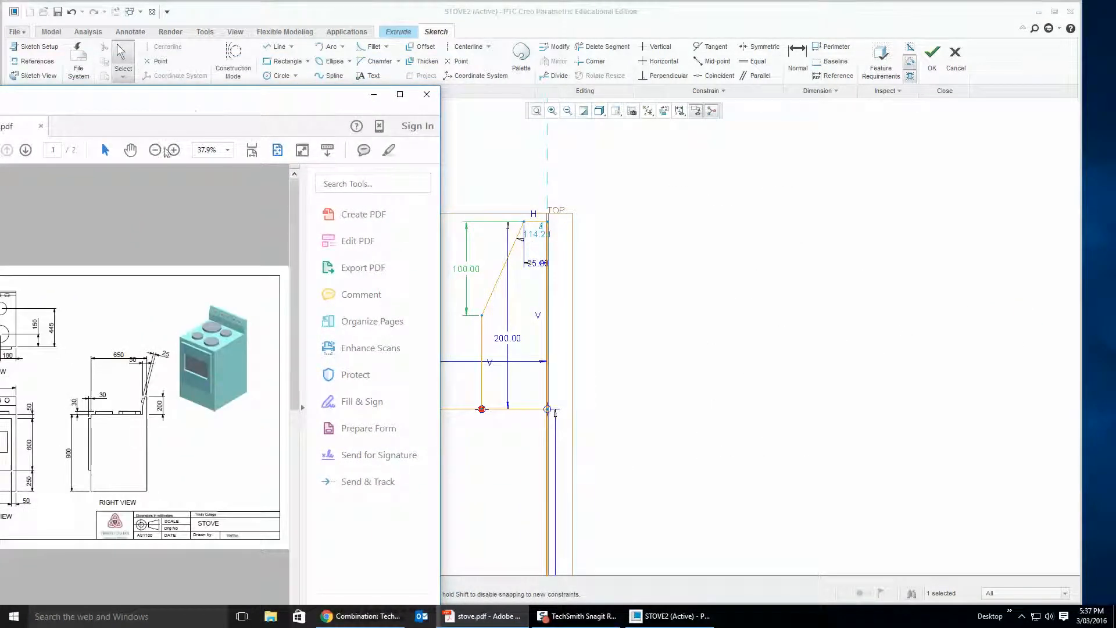
click(173, 150)
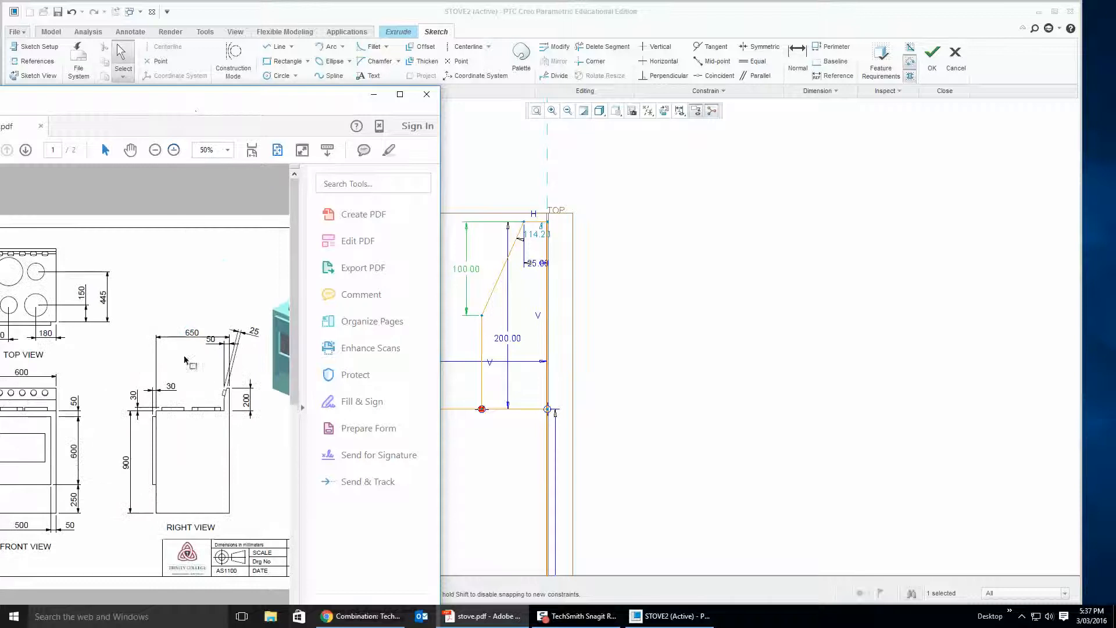
click(173, 150)
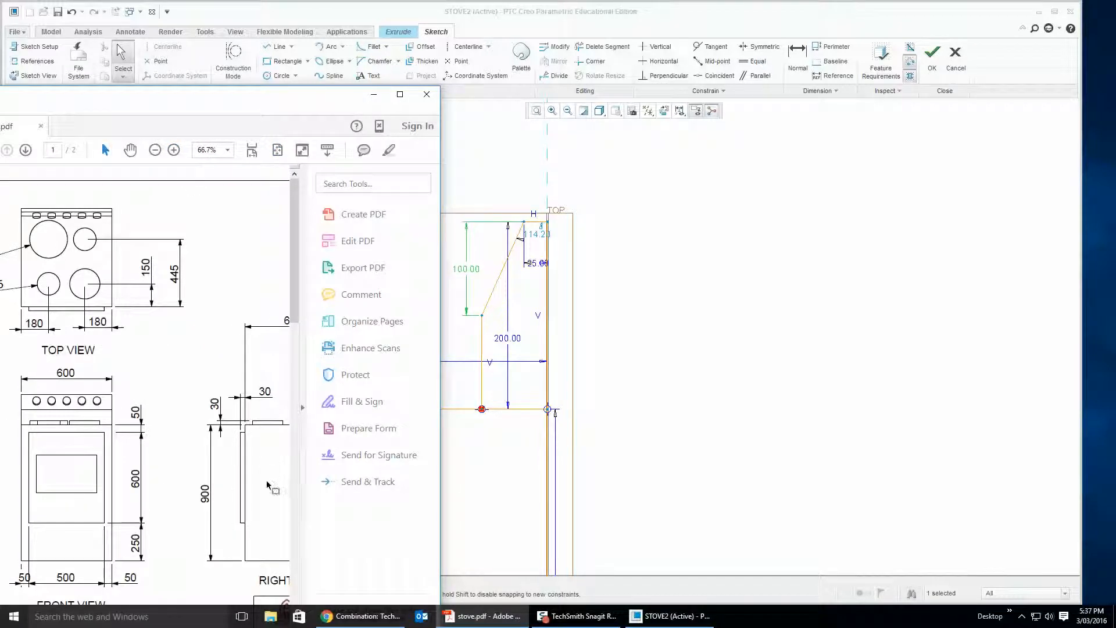
drag(267, 481, 172, 481)
click(131, 150)
drag(247, 388, 94, 389)
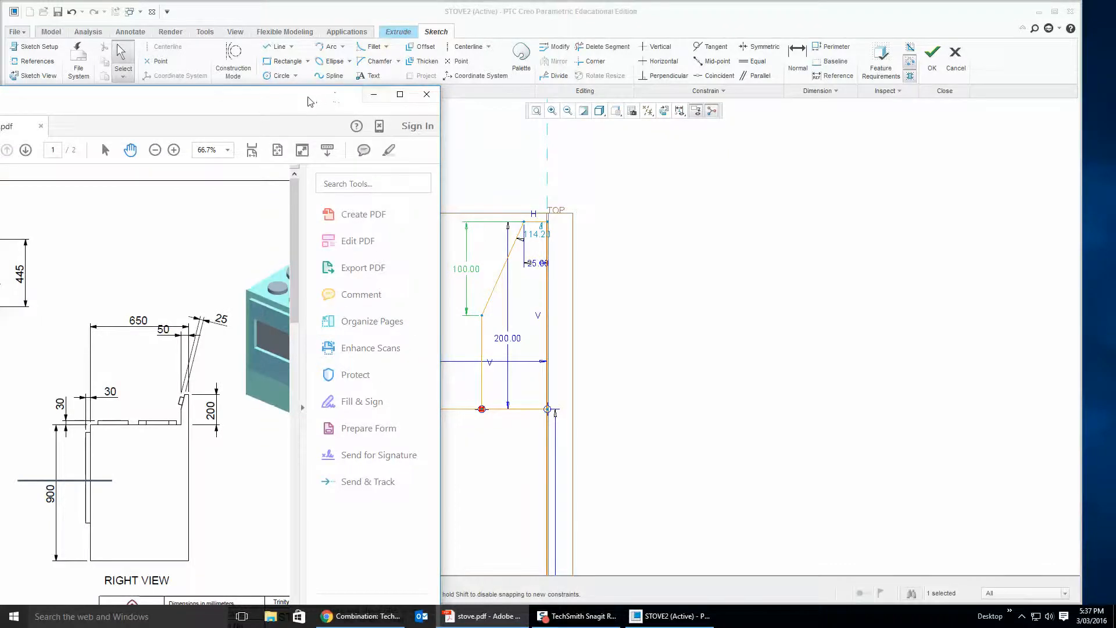
click(426, 93)
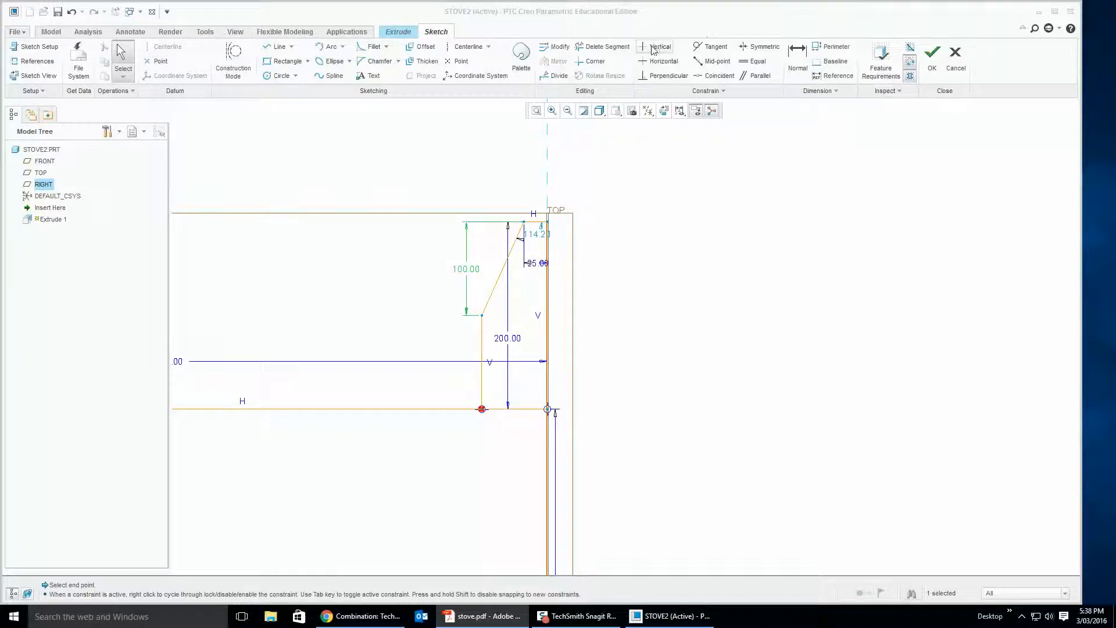
Trim away the line between the body and the splashback in the sketch and finish the section.
click(612, 50)
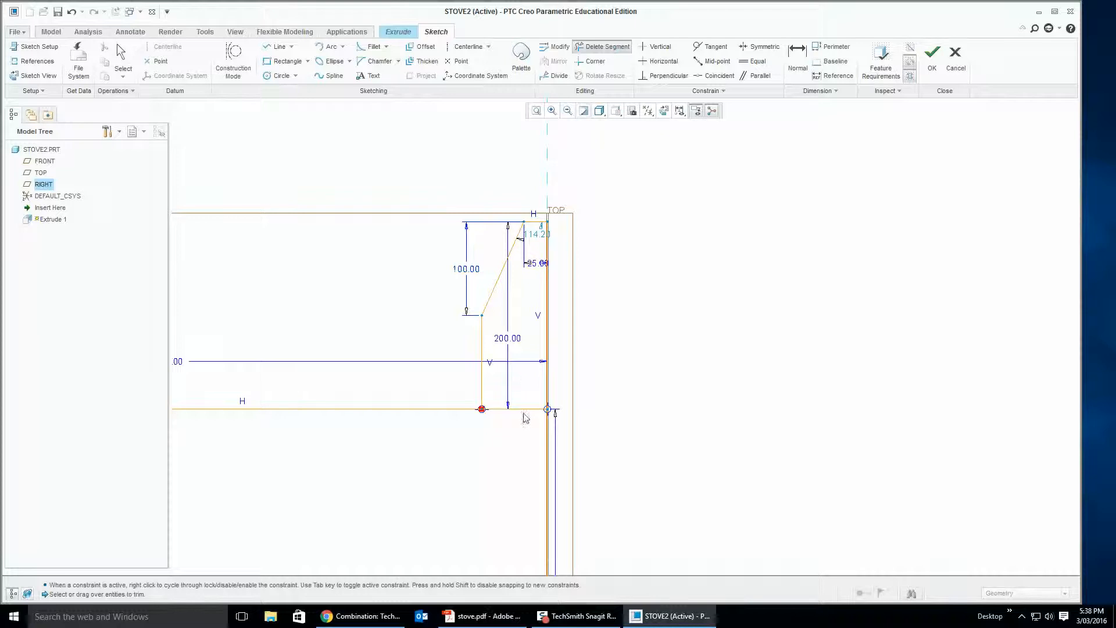
drag(539, 359, 504, 461)
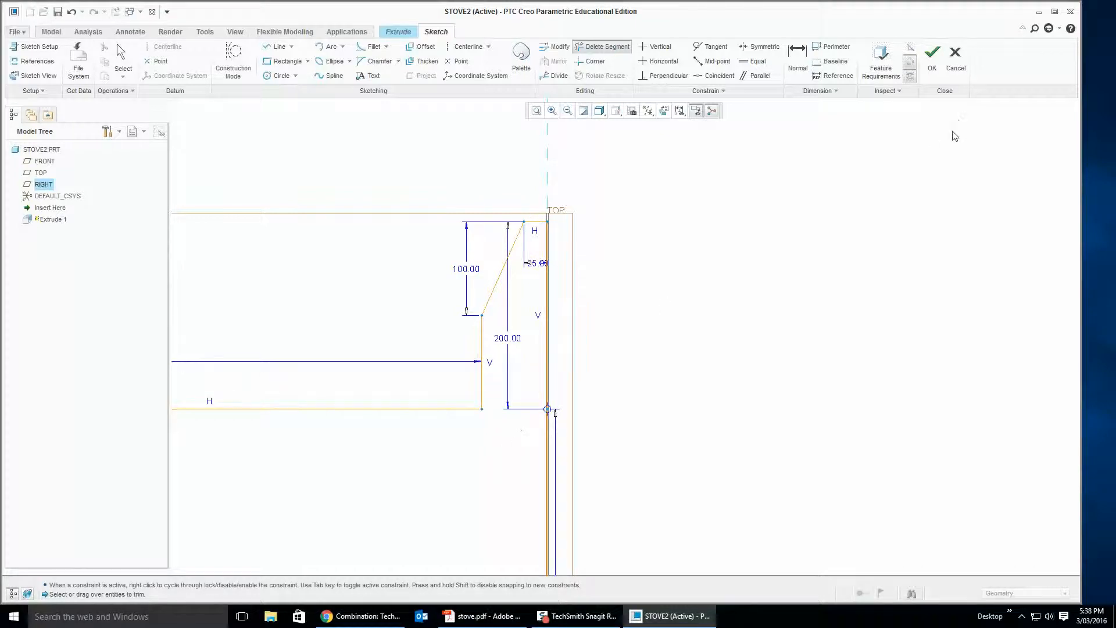
click(931, 58)
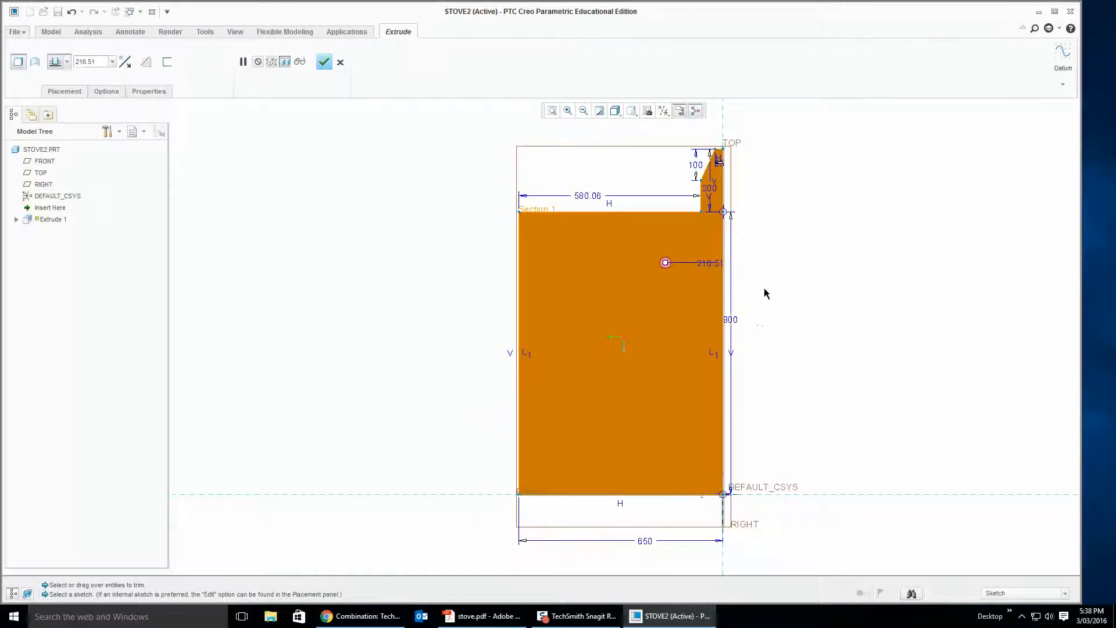
Check the stove's overall width in stove.pdf and extrude the side profile 600 mm.
mouse_move(765, 294)
middle_down()
mouse_move(808, 284)
mouse_move(748, 289)
mouse_move(857, 299)
middle_up()
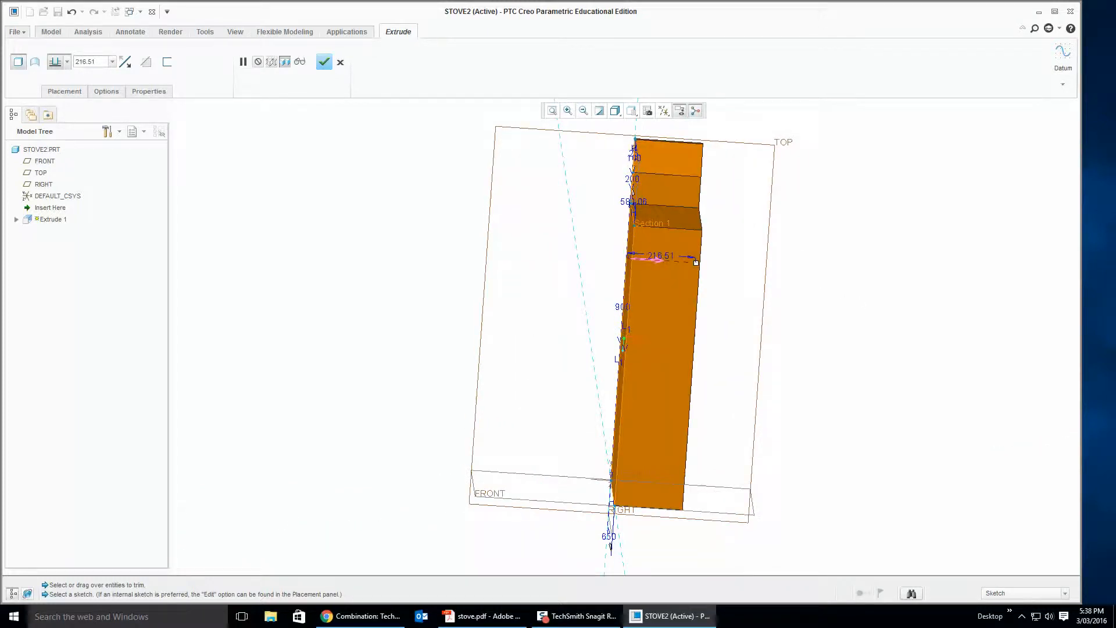
click(482, 616)
drag(704, 53, 1115, 256)
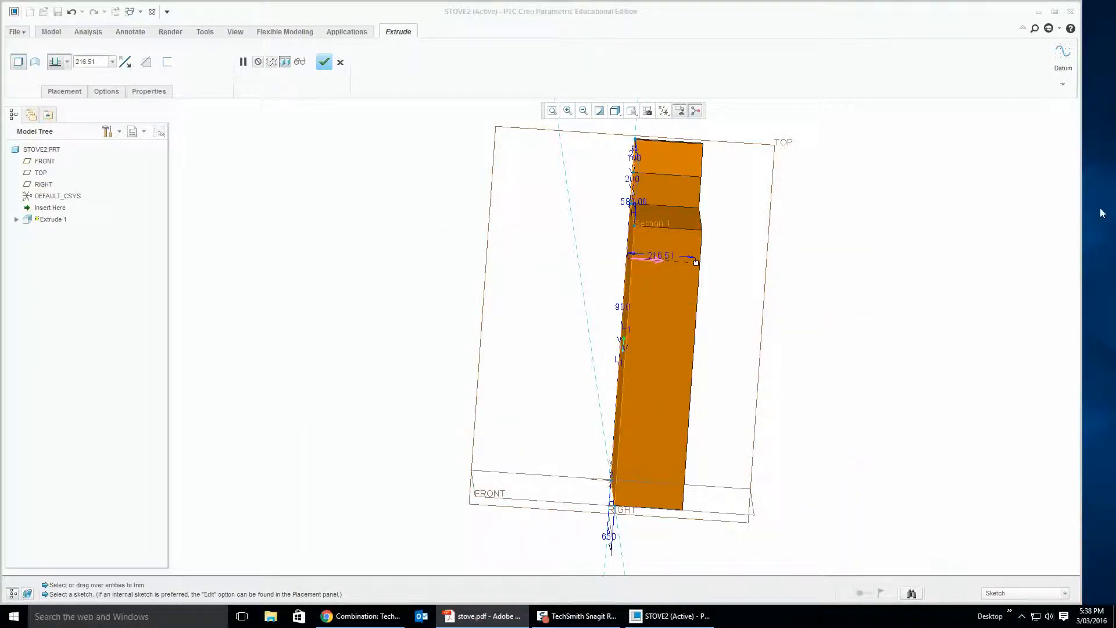
click(84, 62)
double_click(85, 63)
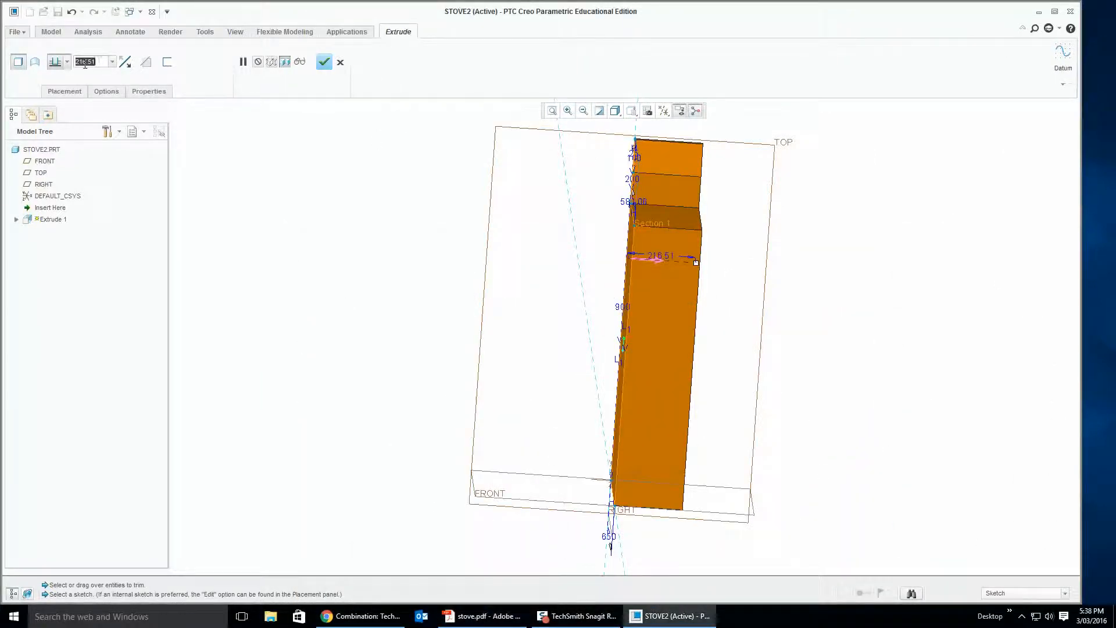
text(600)
key(Return)
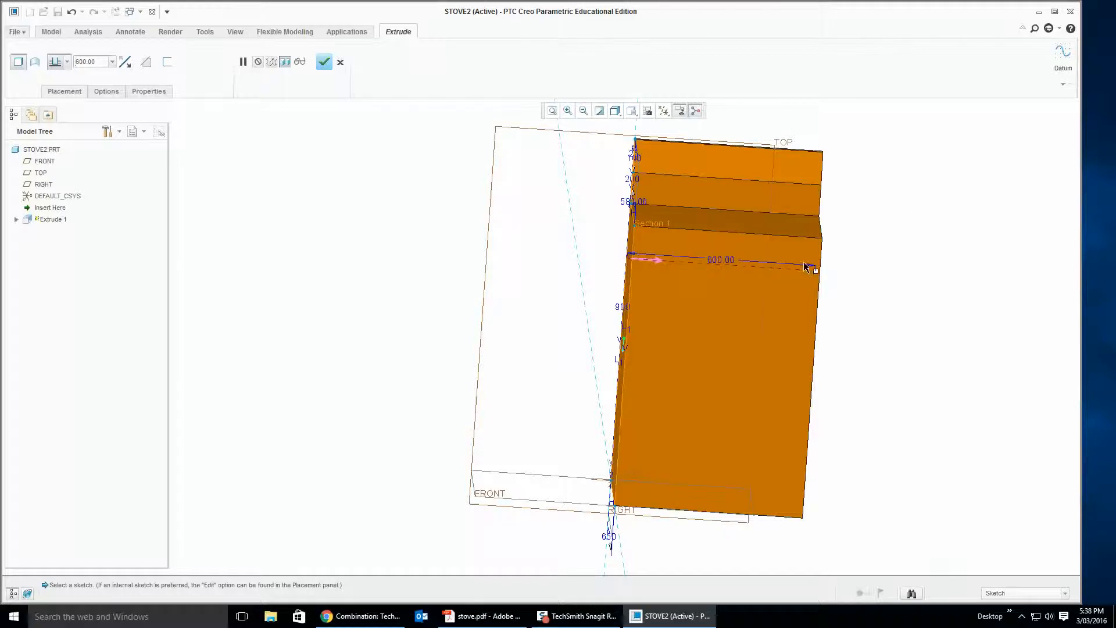
click(324, 61)
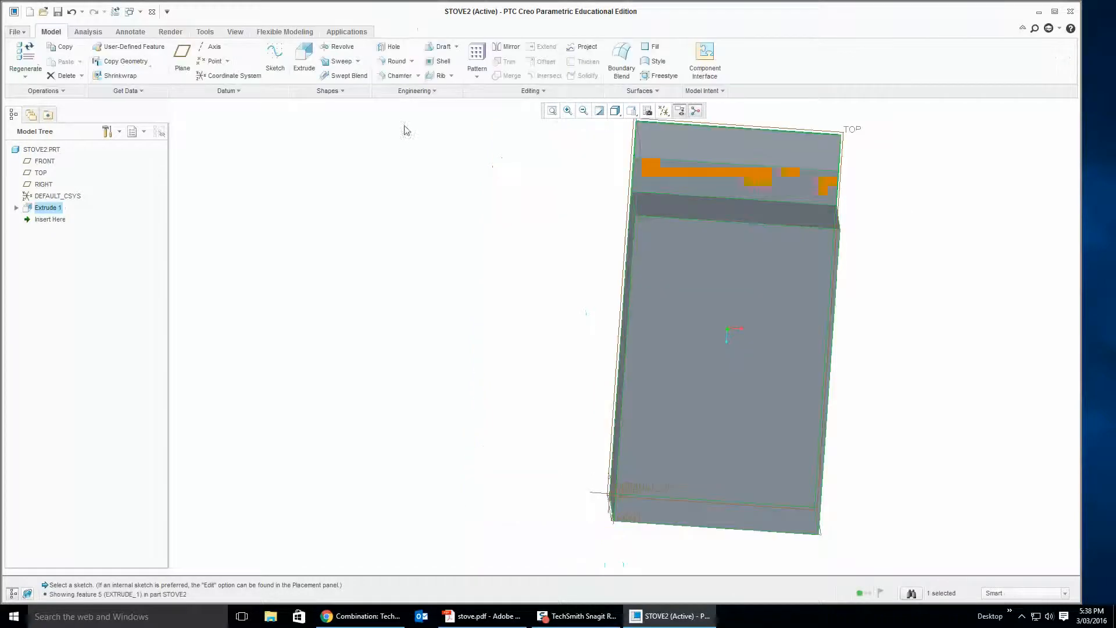
Check the knob layout in stove.pdf and start an extrude sketch on the splashback's sloping front face.
mouse_move(523, 215)
middle_down()
mouse_move(508, 242)
mouse_move(517, 208)
middle_up()
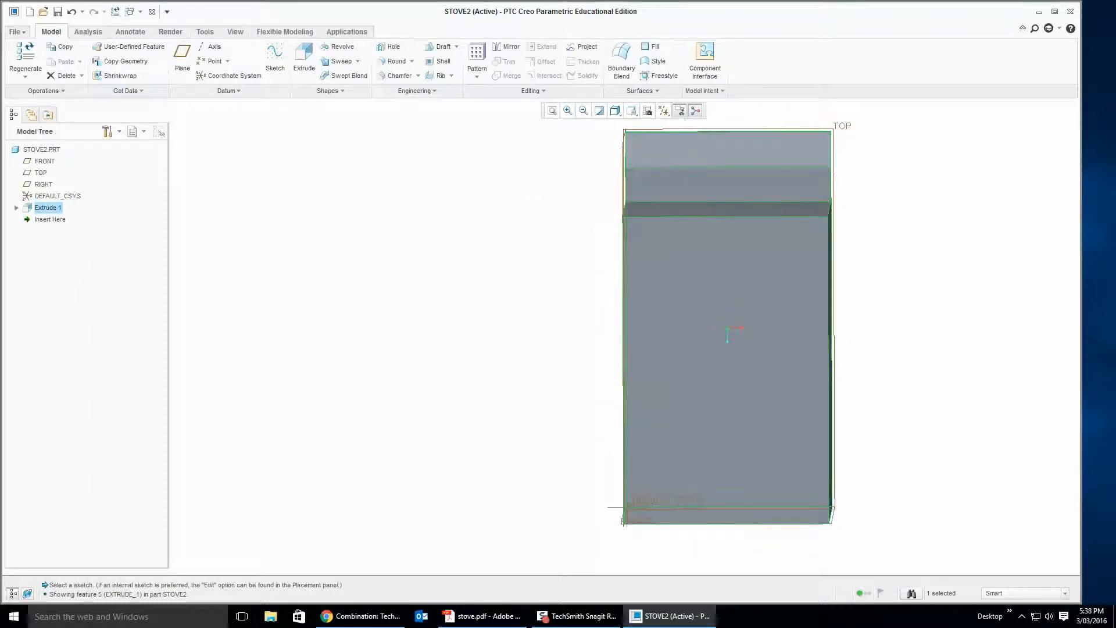
click(483, 615)
drag(462, 7, 323, 1)
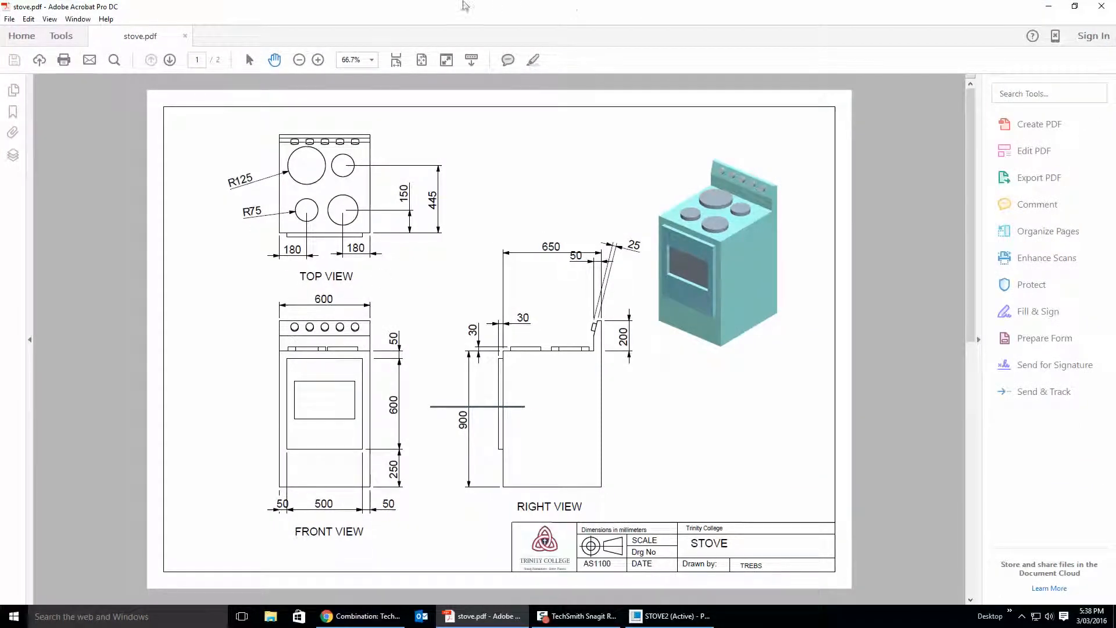
drag(455, 14, 439, 5)
drag(406, 8, 1115, 161)
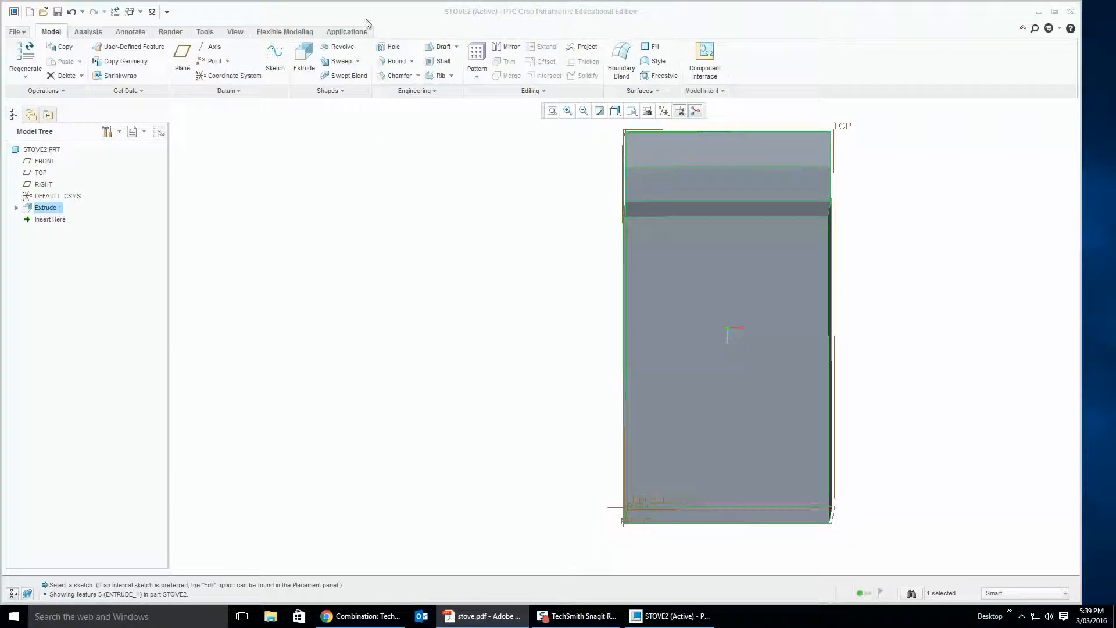
click(297, 58)
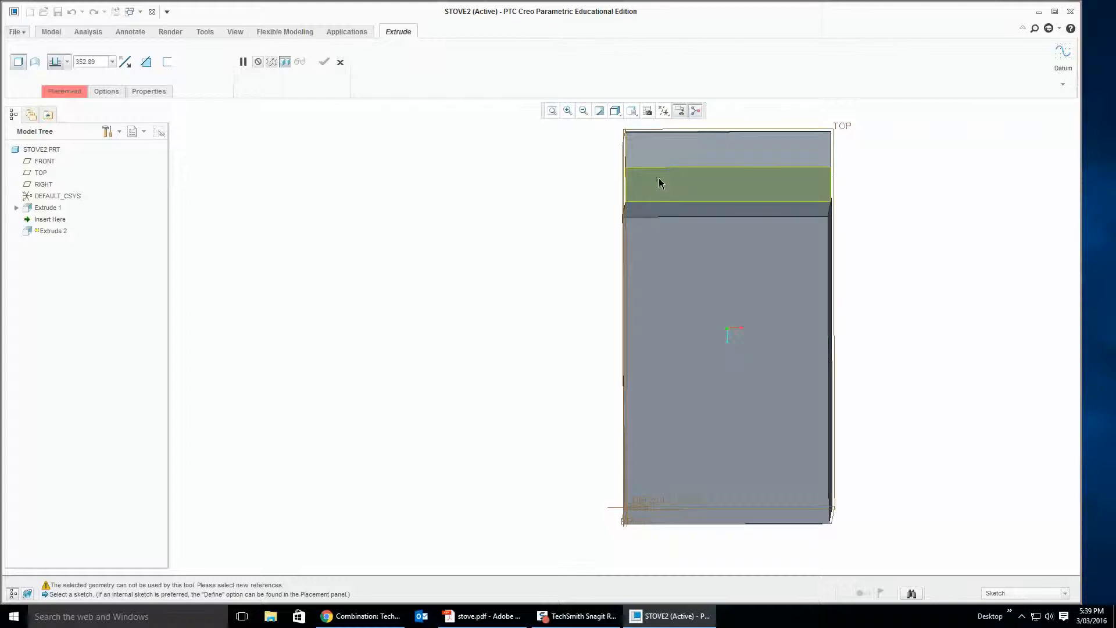
click(664, 161)
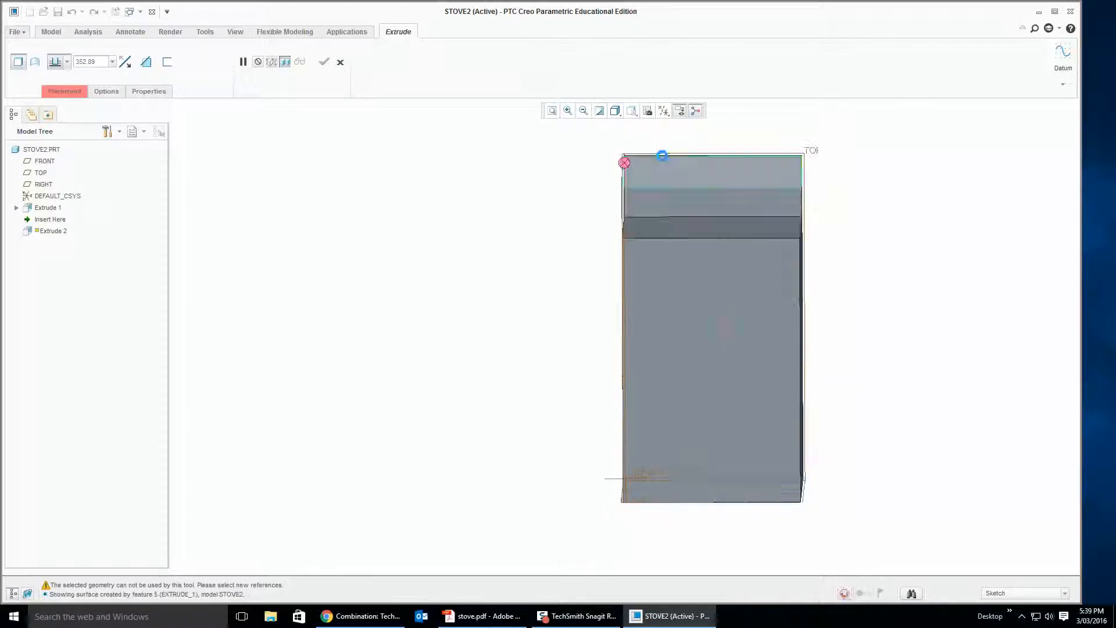
scroll(643, 158, down, 5)
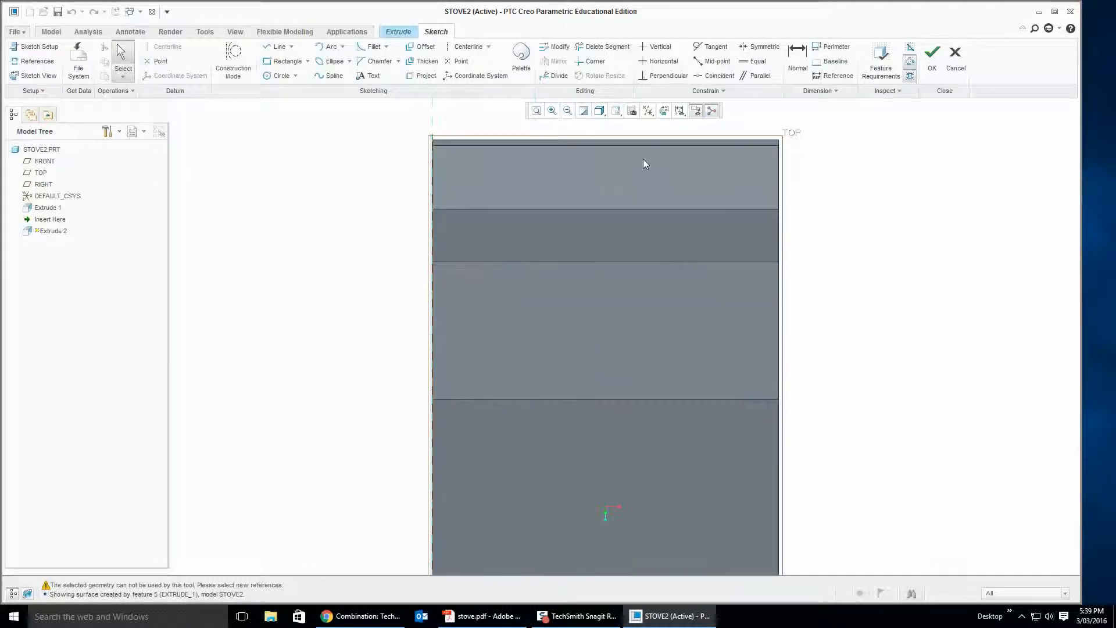
Sketch a horizontal row of five equal knob circles, about 53 mm in diameter, across the sloping splashback face.
click(278, 76)
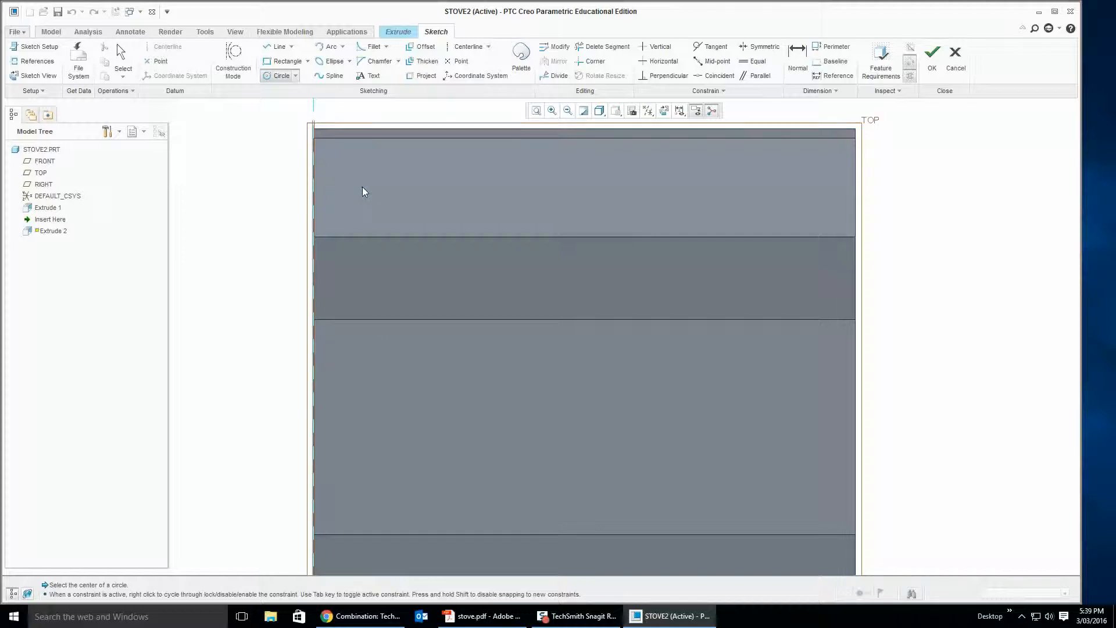
click(362, 191)
click(382, 208)
click(452, 189)
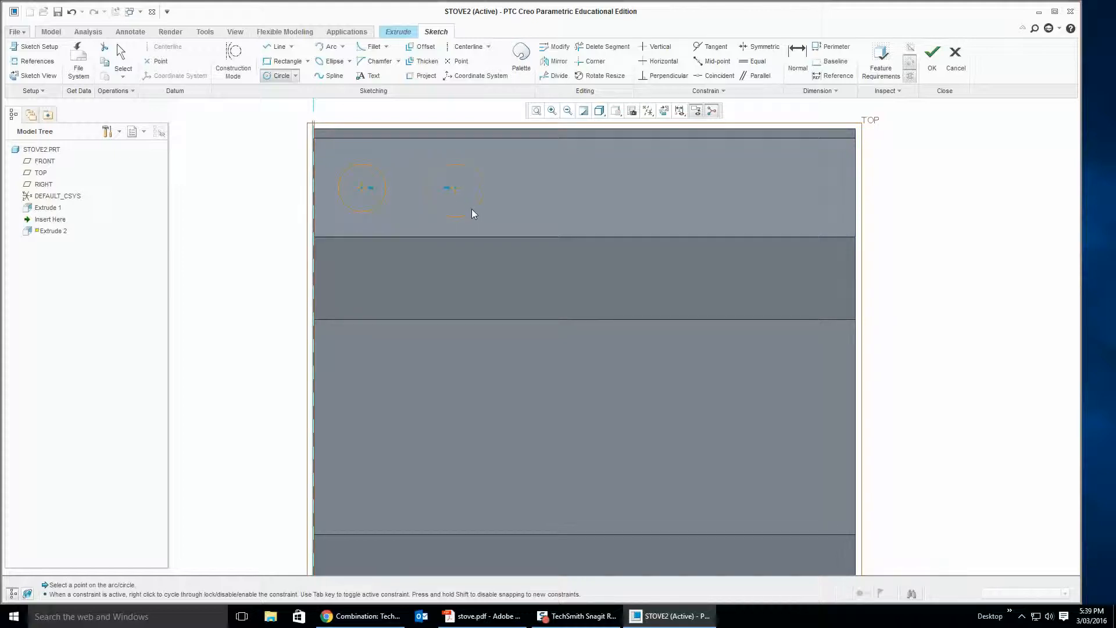
click(472, 209)
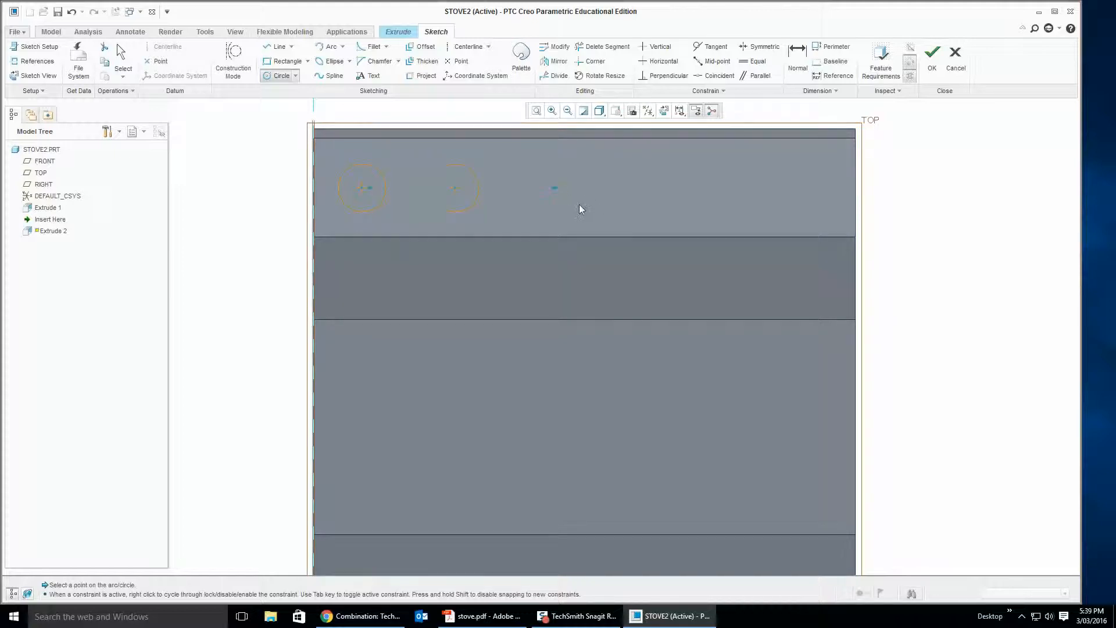
click(661, 190)
click(678, 208)
click(783, 188)
middle_click(797, 208)
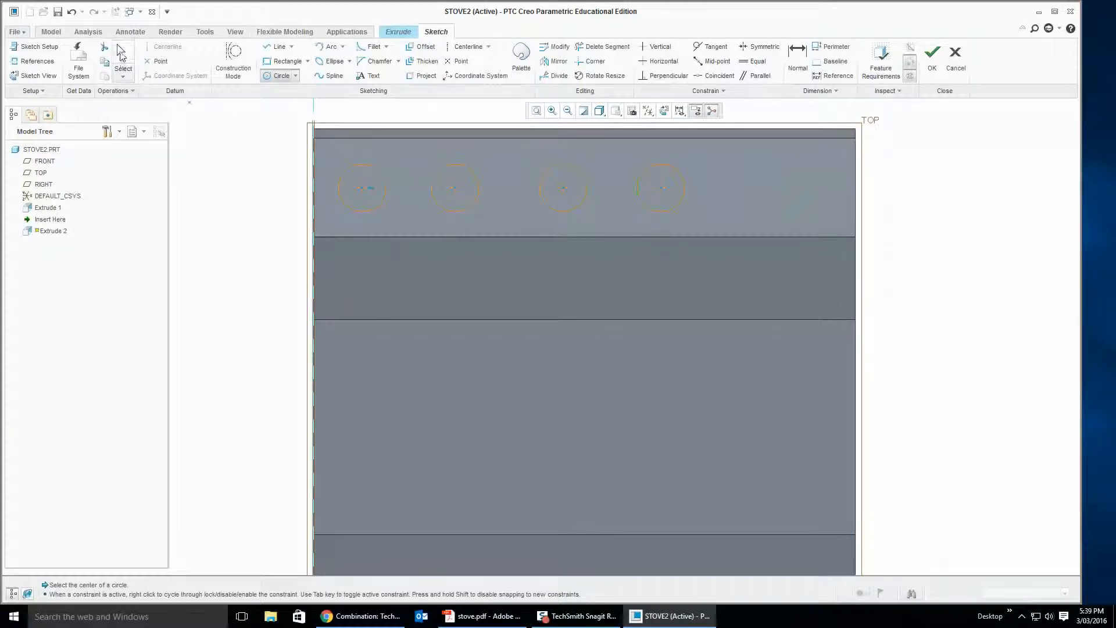
click(121, 54)
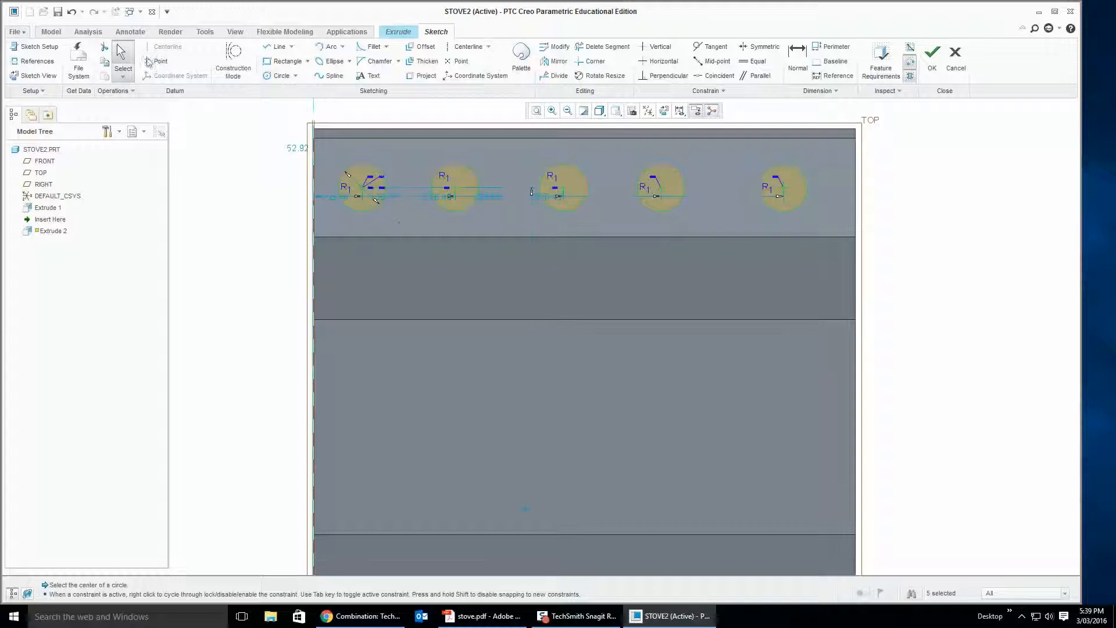
Set the diameter of the equal knob circles to 50 mm.
double_click(296, 149)
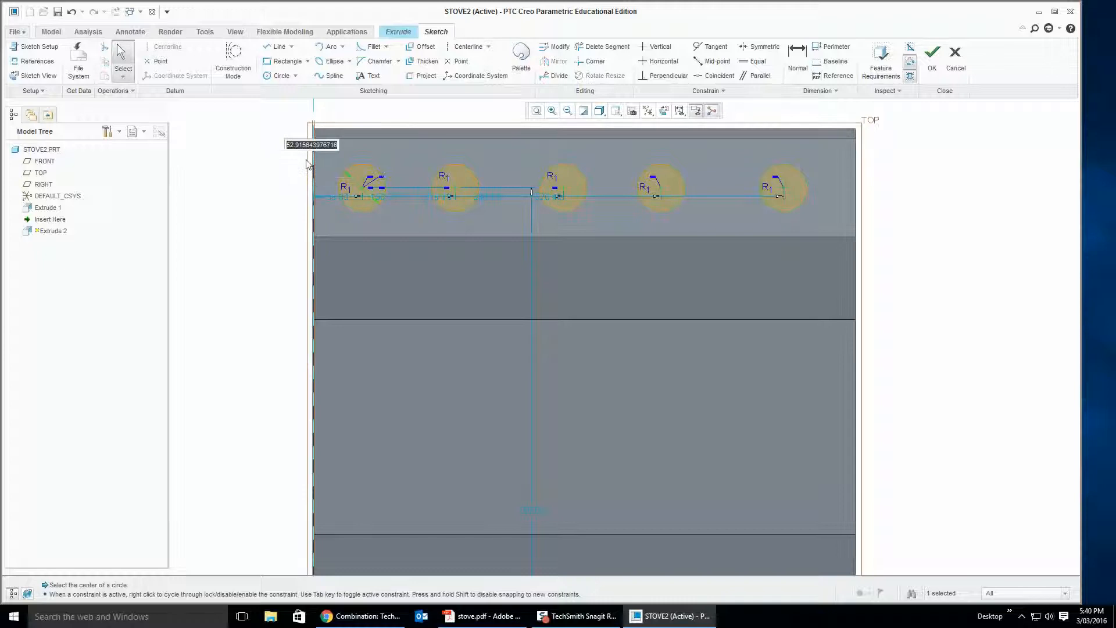
text(50)
key(Return)
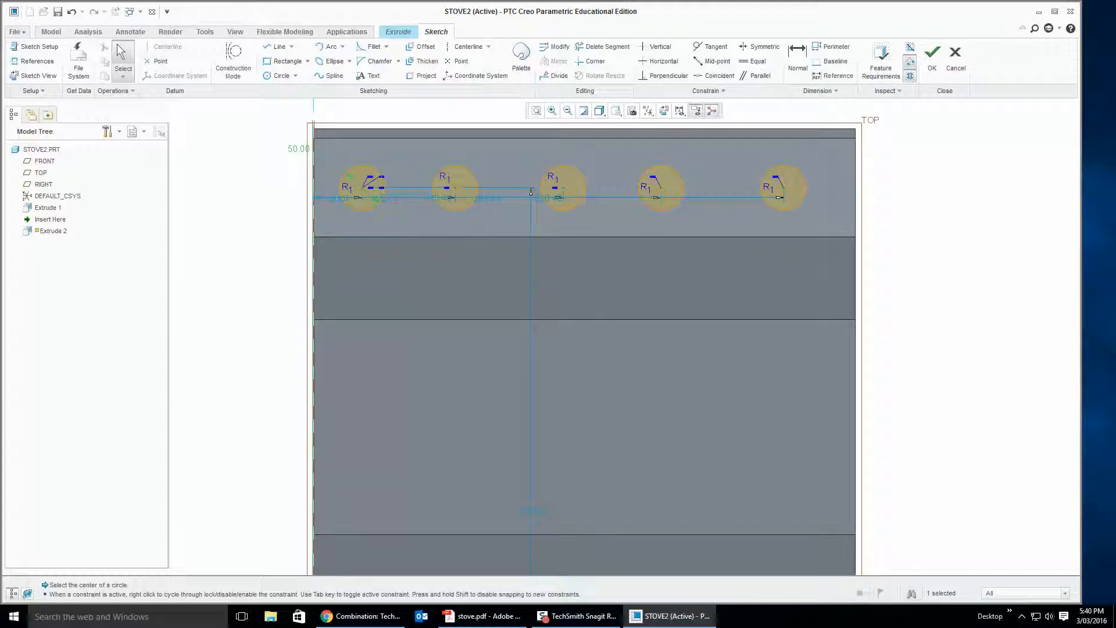
Examine the knob positions in the front view of stove.pdf.
key(alt+Tab)
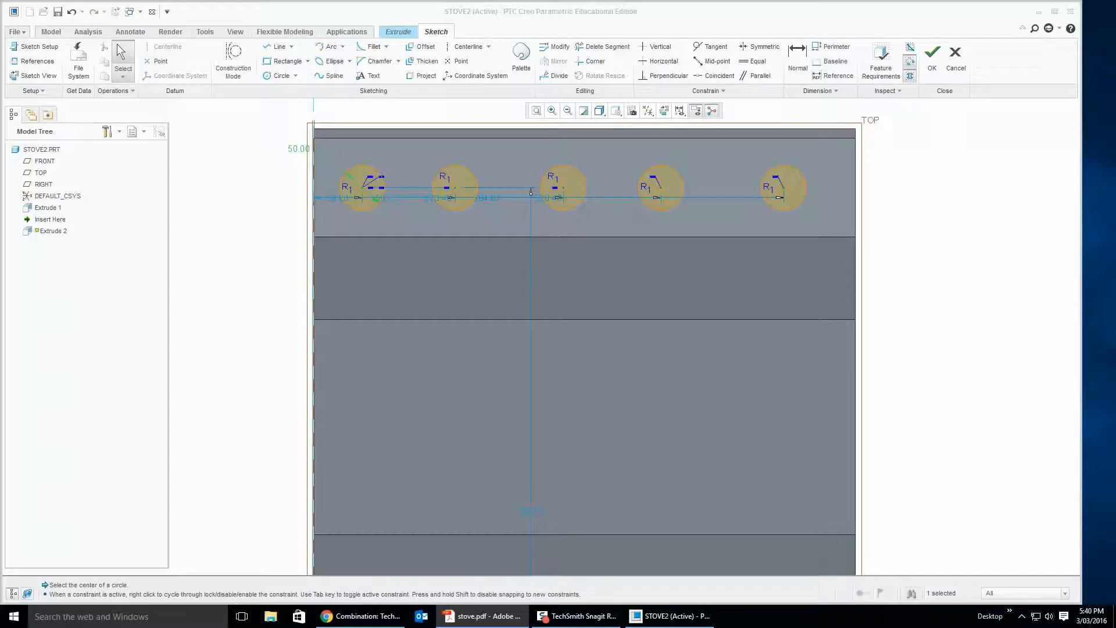
drag(1115, 99, 623, 0)
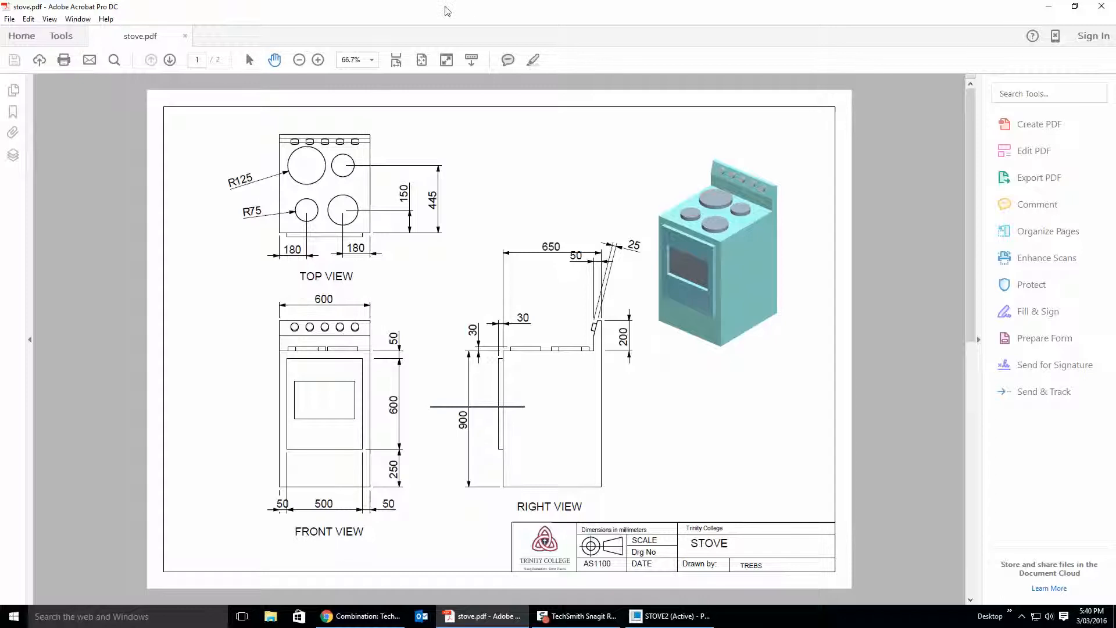
double_click(448, 11)
double_click(448, 12)
mouse_move(373, 11)
mouse_down()
mouse_move(1086, 131)
mouse_move(1115, 23)
mouse_up()
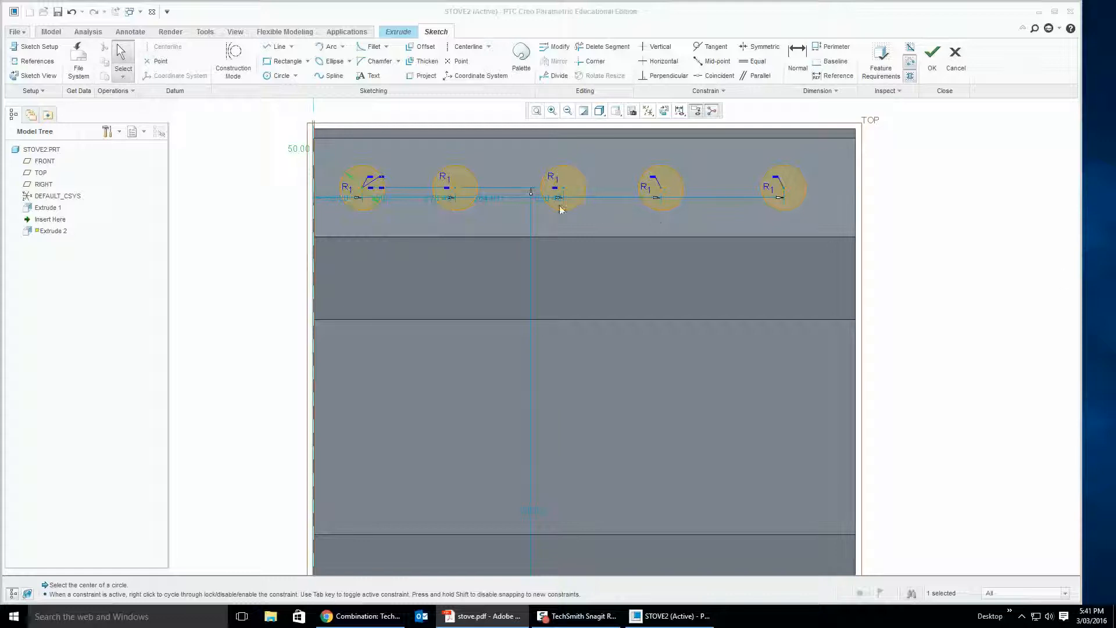
Try placing the leftmost knob circle's centre 100 mm from the stove's left edge.
double_click(332, 198)
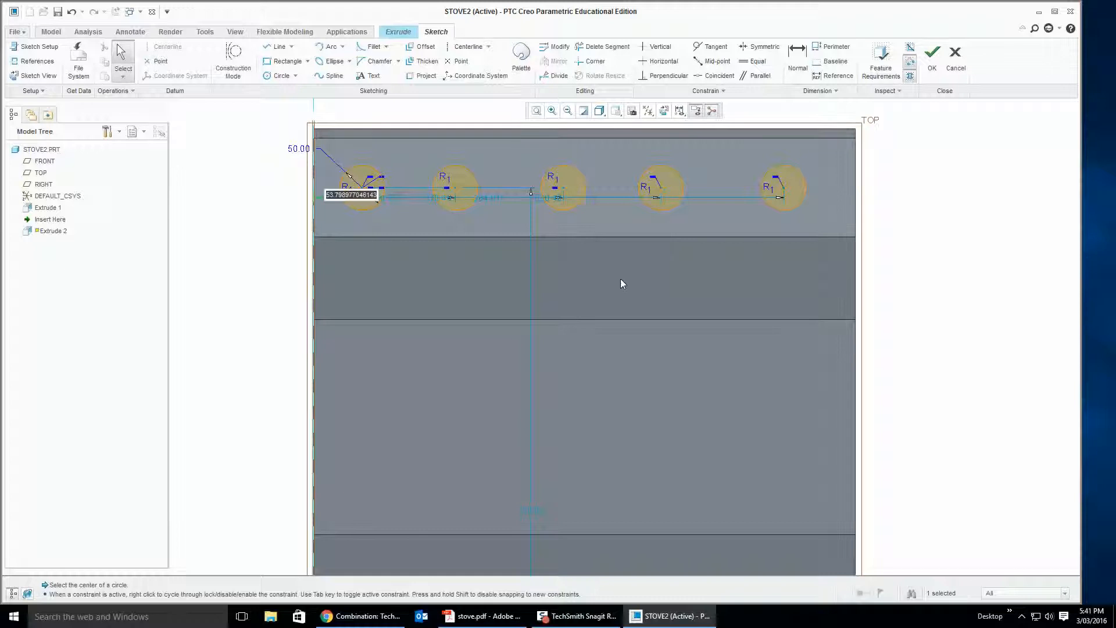
text(100)
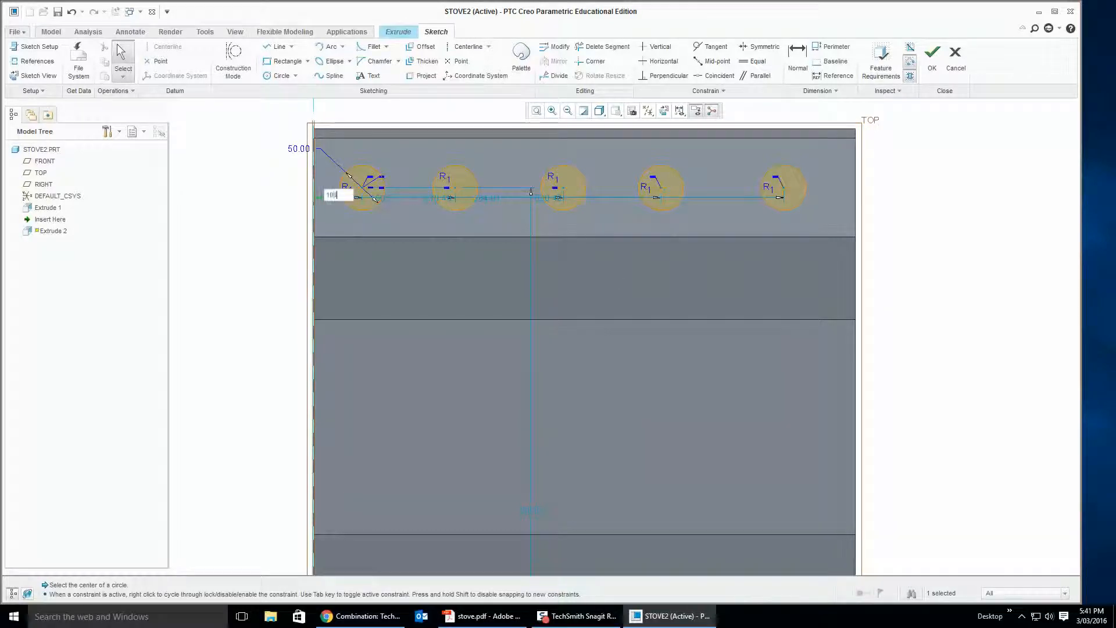
key(Return)
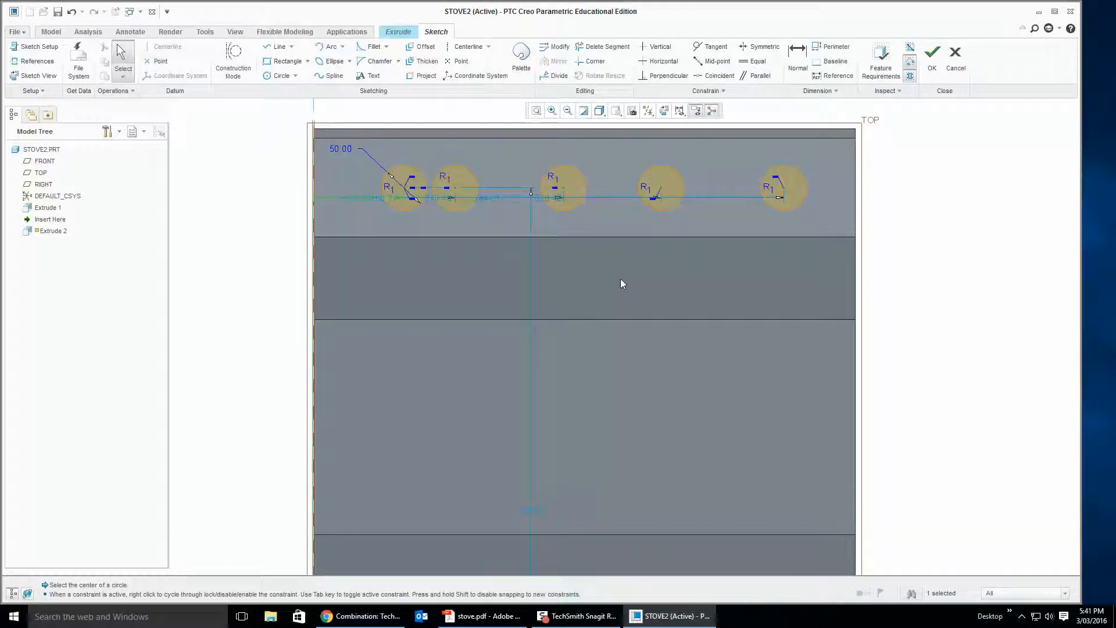
Set the leftmost knob circle's centre distance from the stove's left edge to 80 mm.
double_click(352, 196)
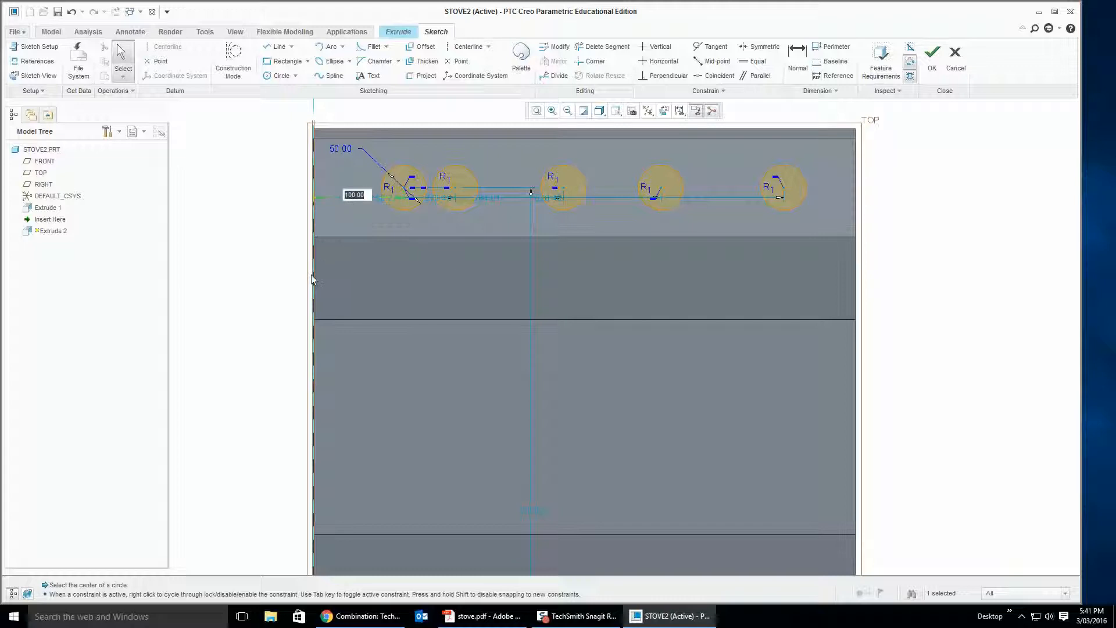
text(8)
key(Return)
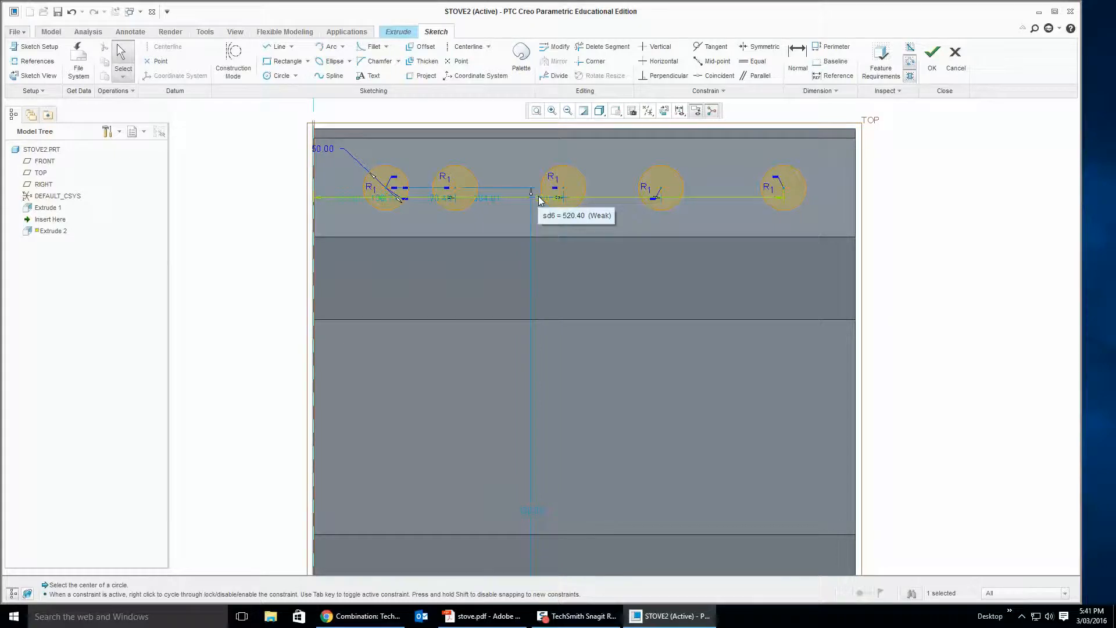
Set the rightmost knob circle's centre distance from the stove's left edge to 520 mm.
double_click(540, 199)
text(520)
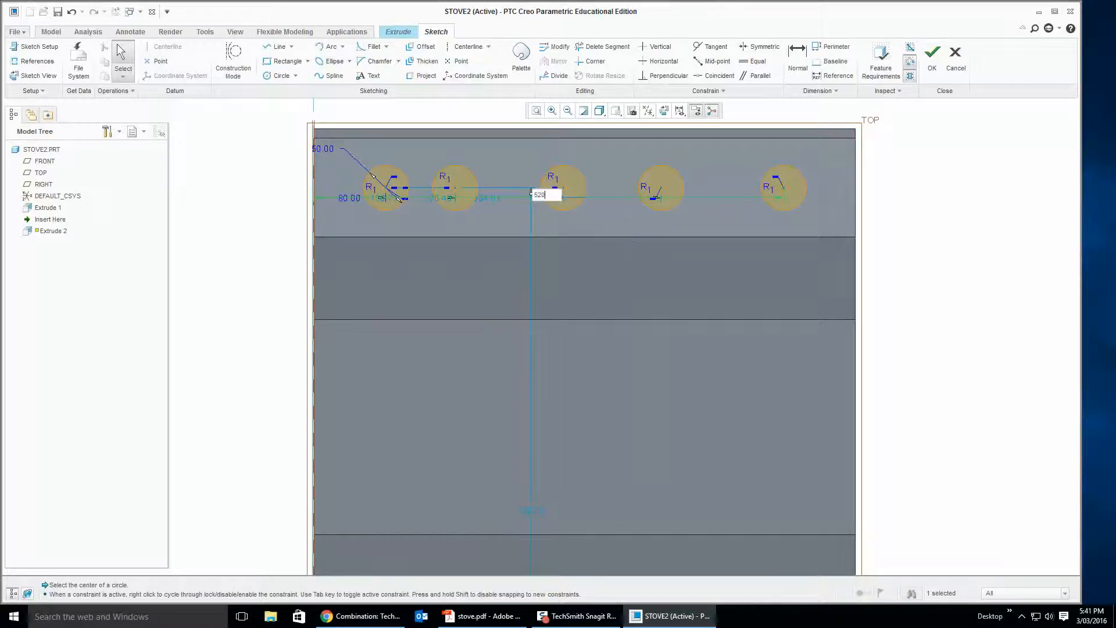
key(Return)
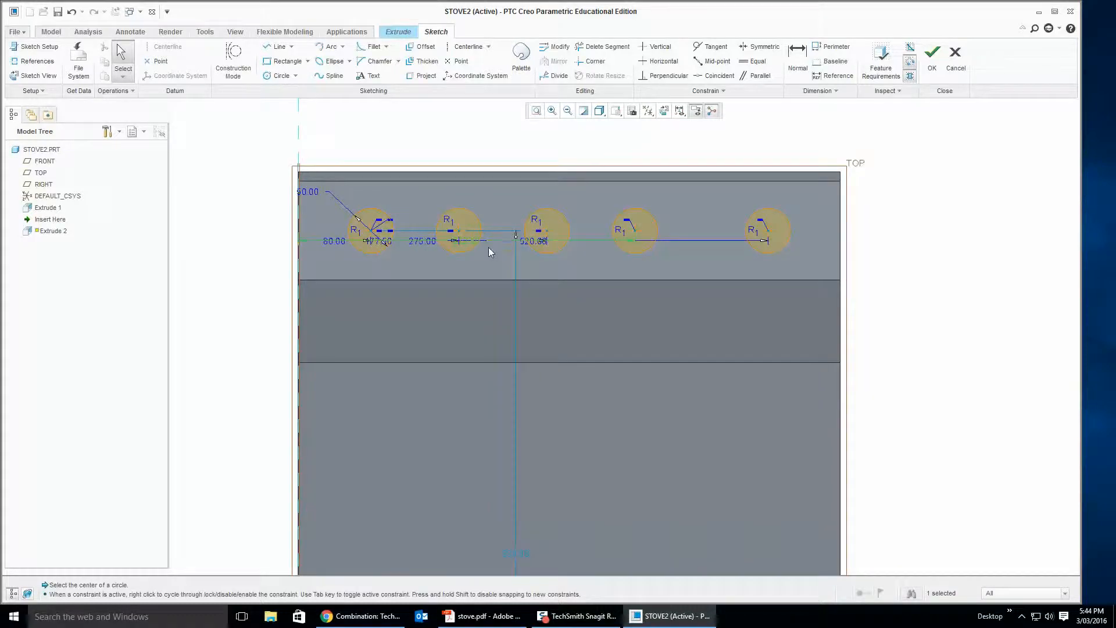
Set the fourth knob circle's centre distance from the stove's left edge to 400 mm.
click(640, 234)
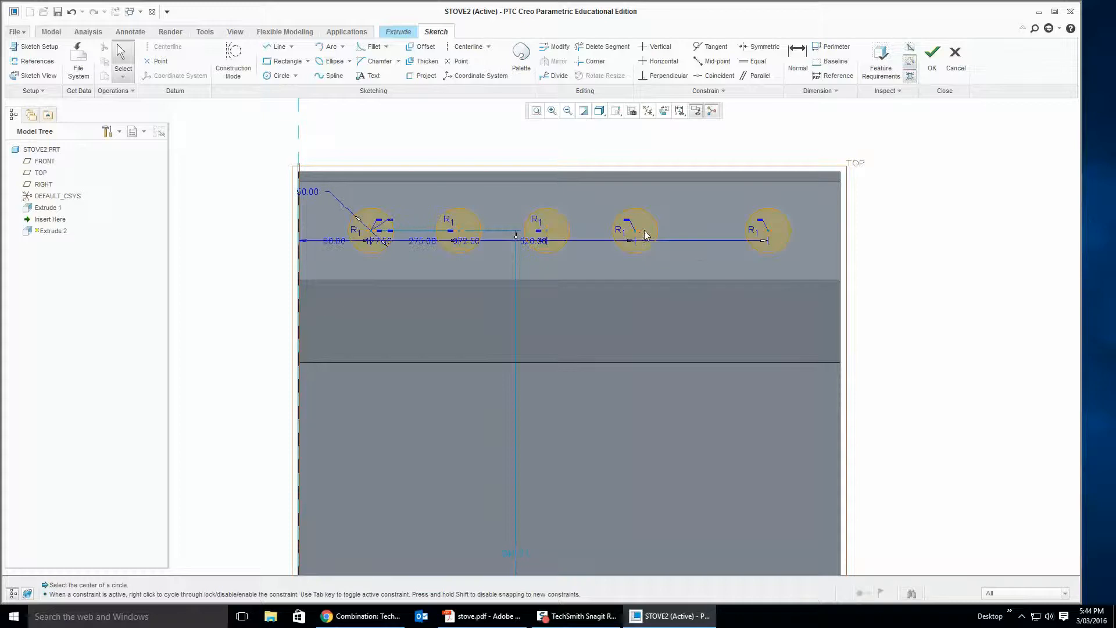
click(528, 240)
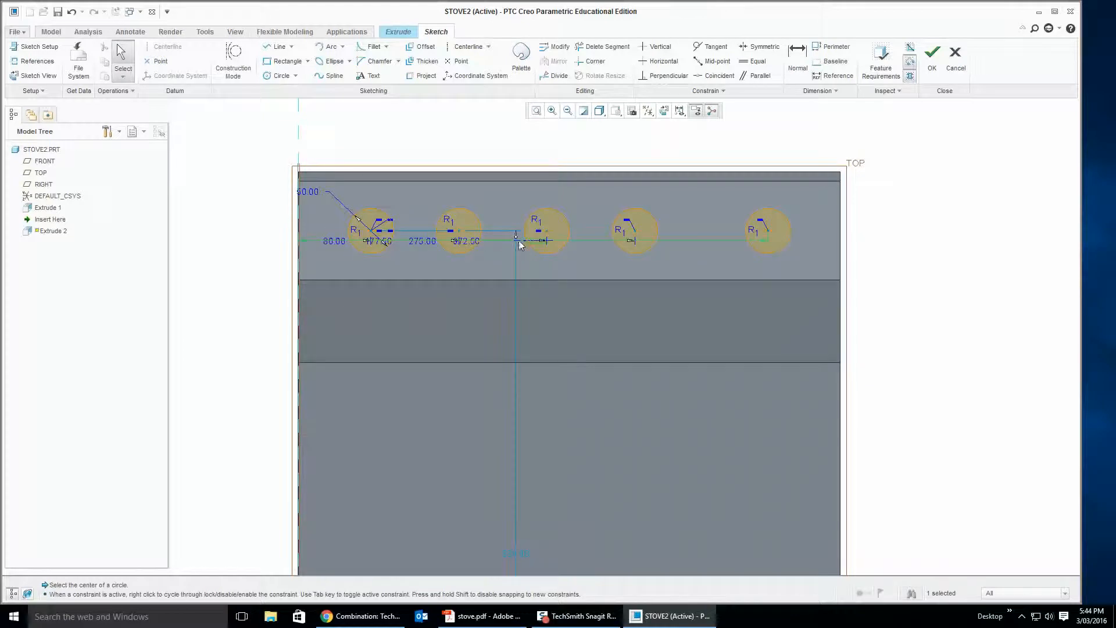
double_click(465, 241)
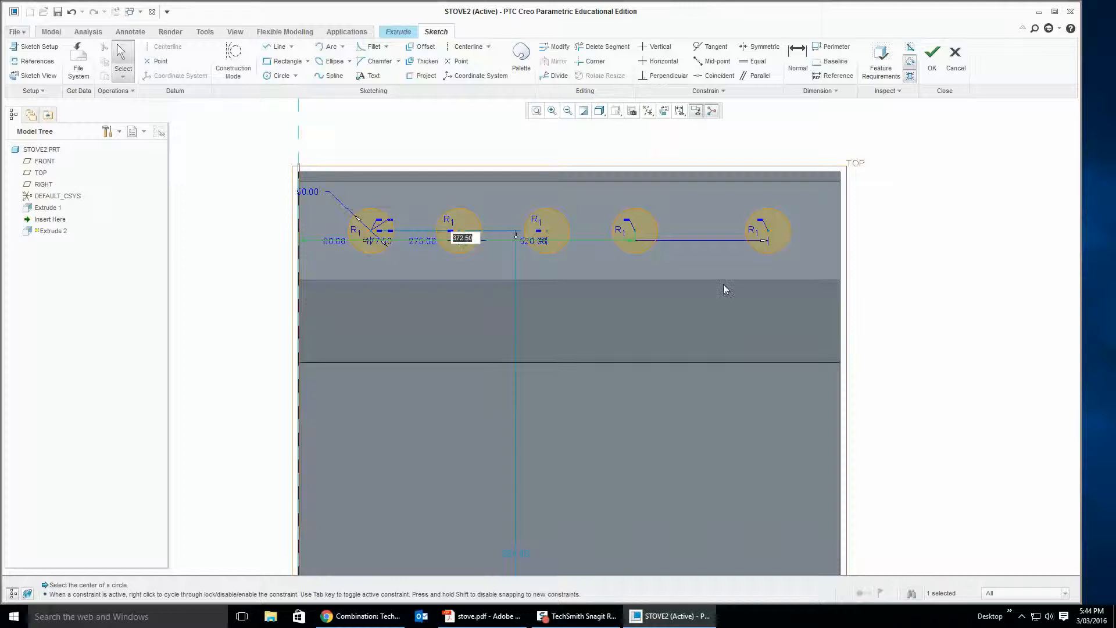
text(400)
key(Return)
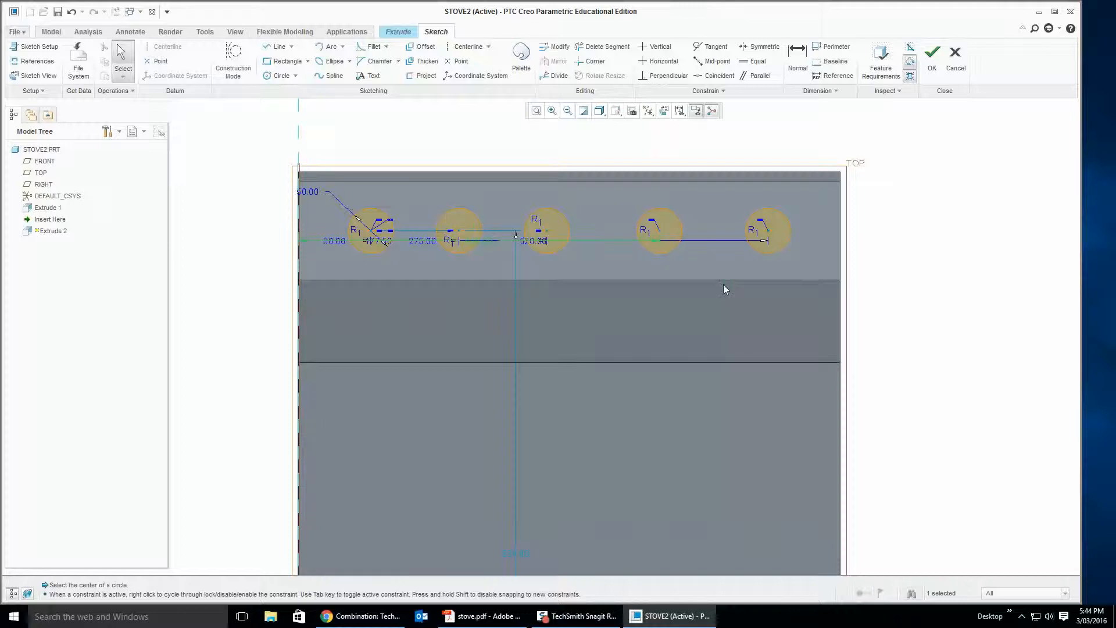
double_click(531, 240)
key(Return)
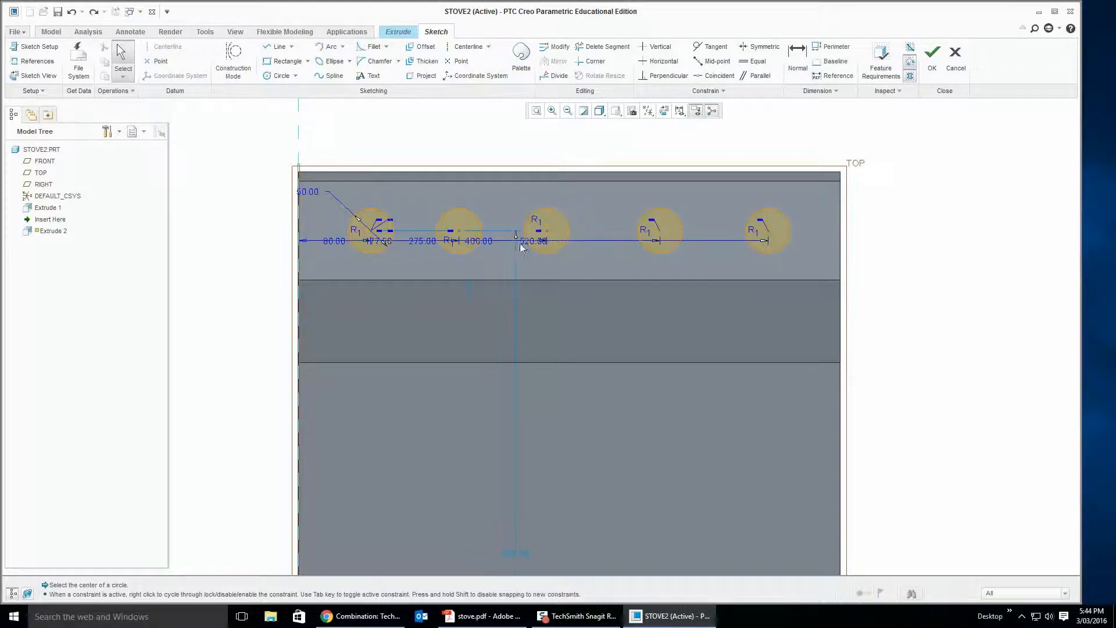
Set the centre distances from the stove's left edge to 300 mm for the third knob circle and 200 mm for the second.
double_click(424, 242)
text(00)
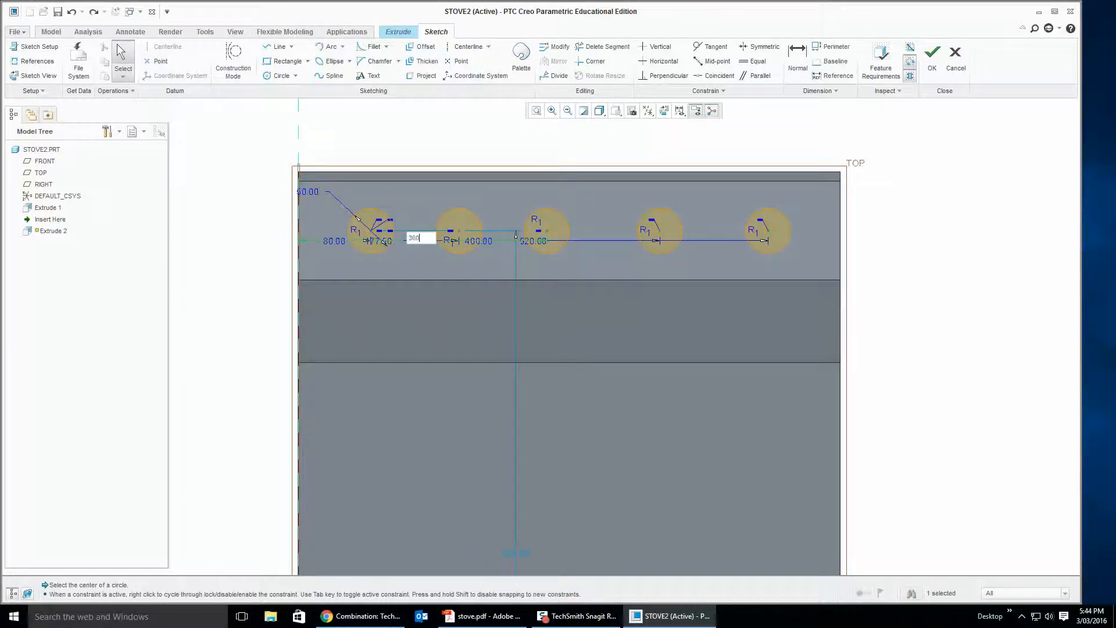
text(.0)
key(Return)
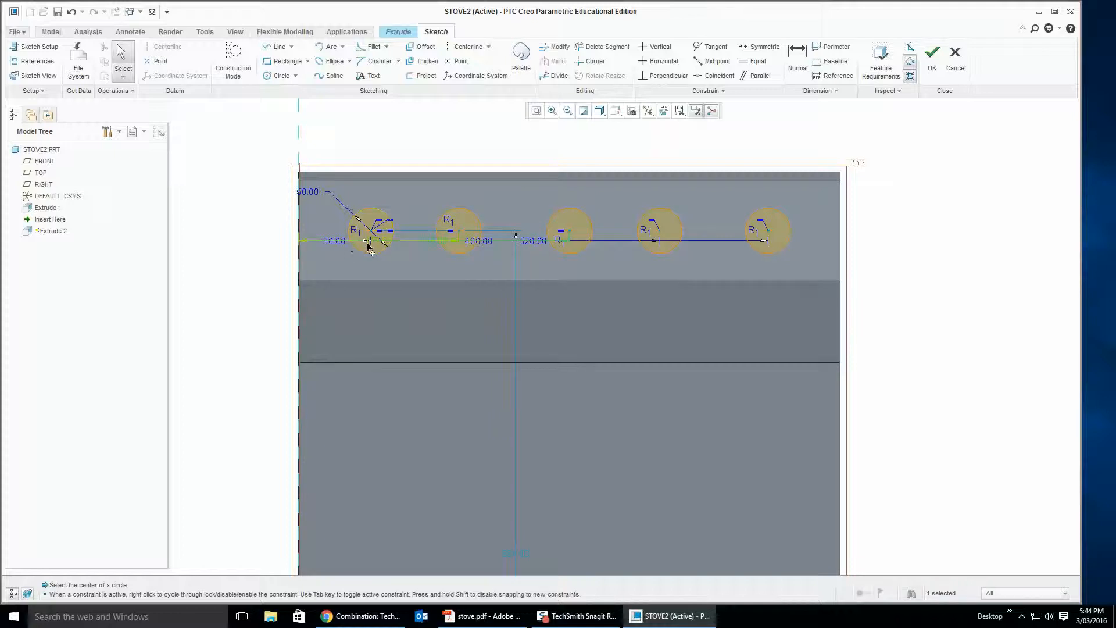
double_click(372, 241)
text(200)
key(Return)
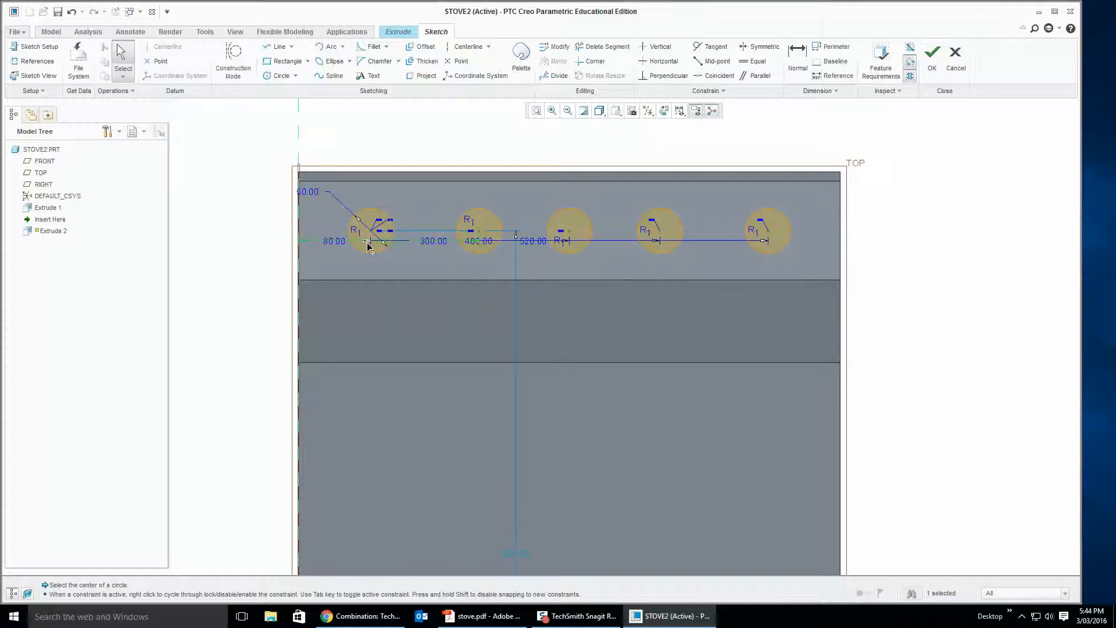
Examine the knob circles and their height dimension on the stove body from several angles, including the FRONT view.
click(938, 297)
mouse_move(896, 414)
middle_down()
mouse_move(905, 328)
mouse_move(905, 423)
middle_up()
shift+middle_drag(421, 329, 552, 155)
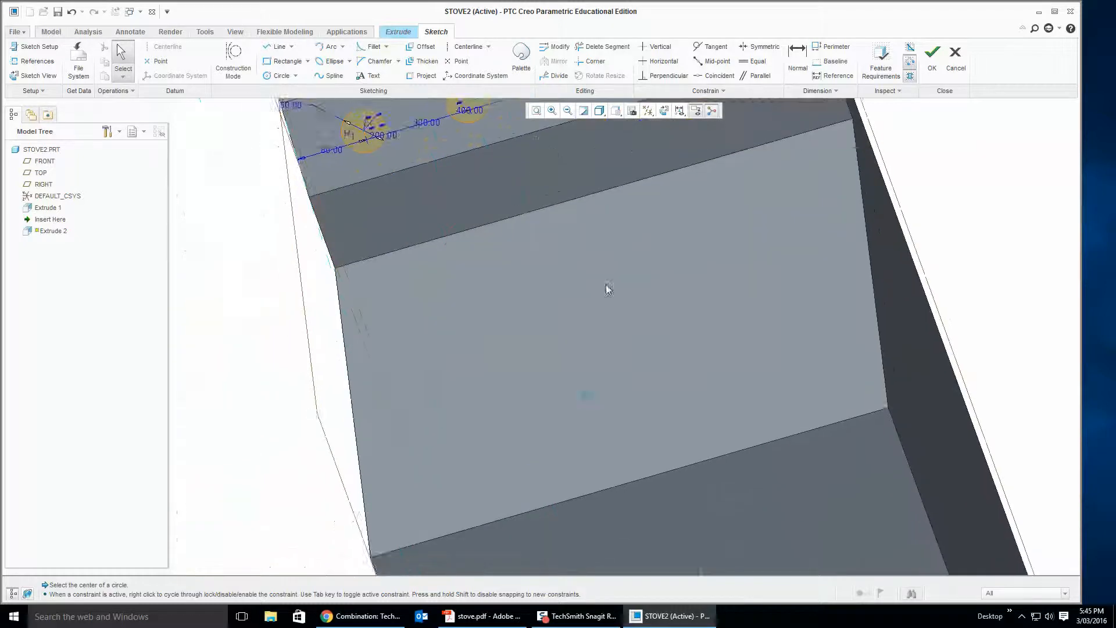
scroll(605, 290, down, 1)
scroll(622, 307, up, 3)
scroll(632, 477, up, 1)
shift+middle_drag(632, 477, 539, 300)
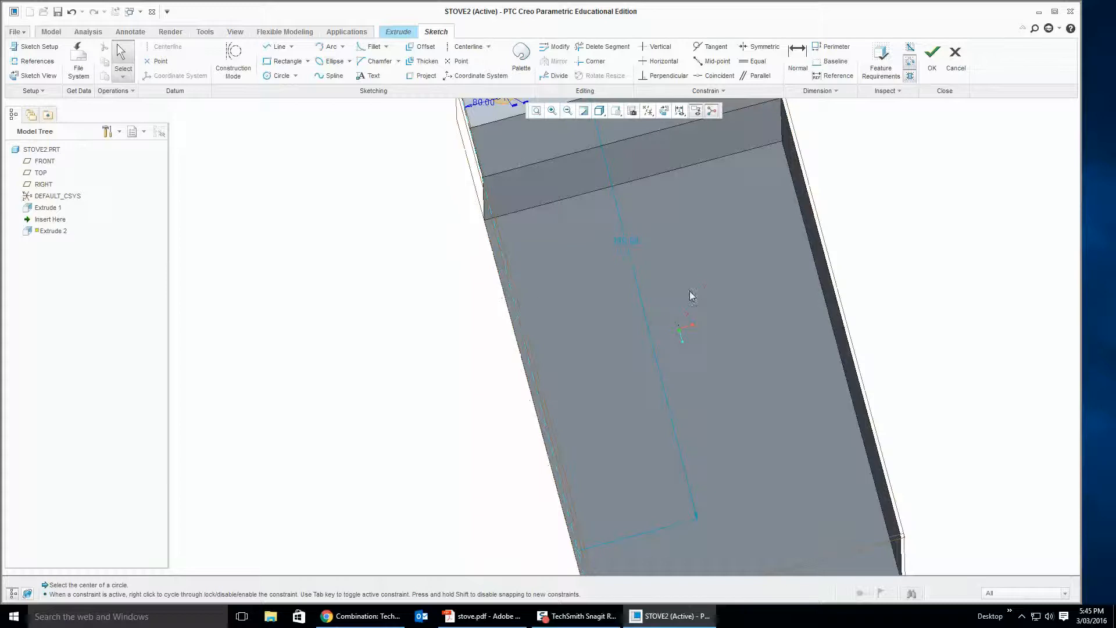
click(615, 114)
click(617, 114)
click(620, 115)
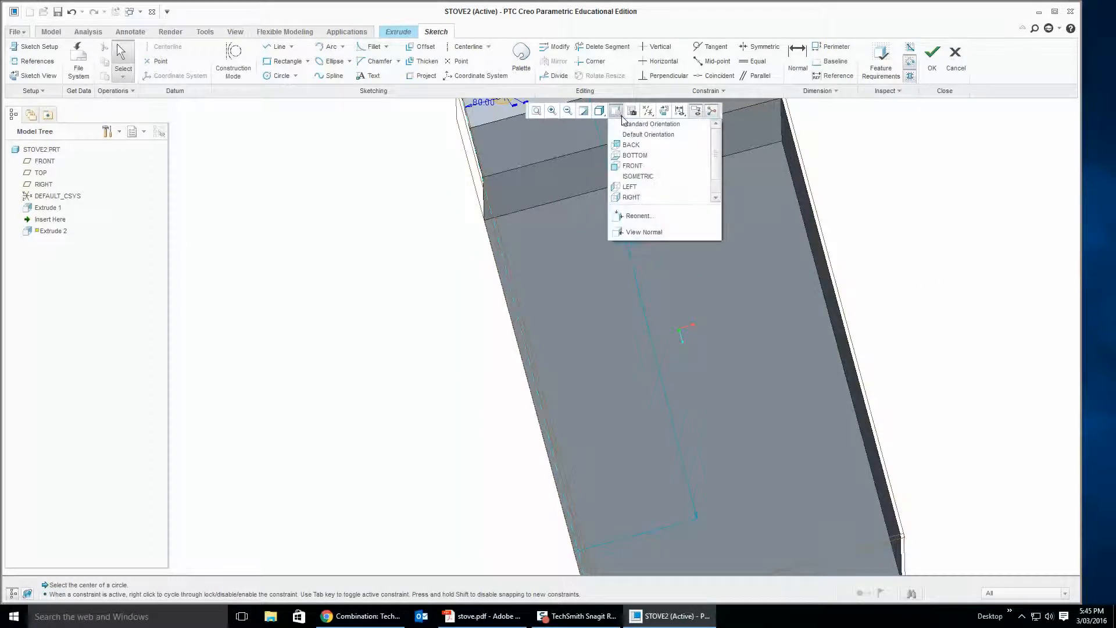
click(631, 166)
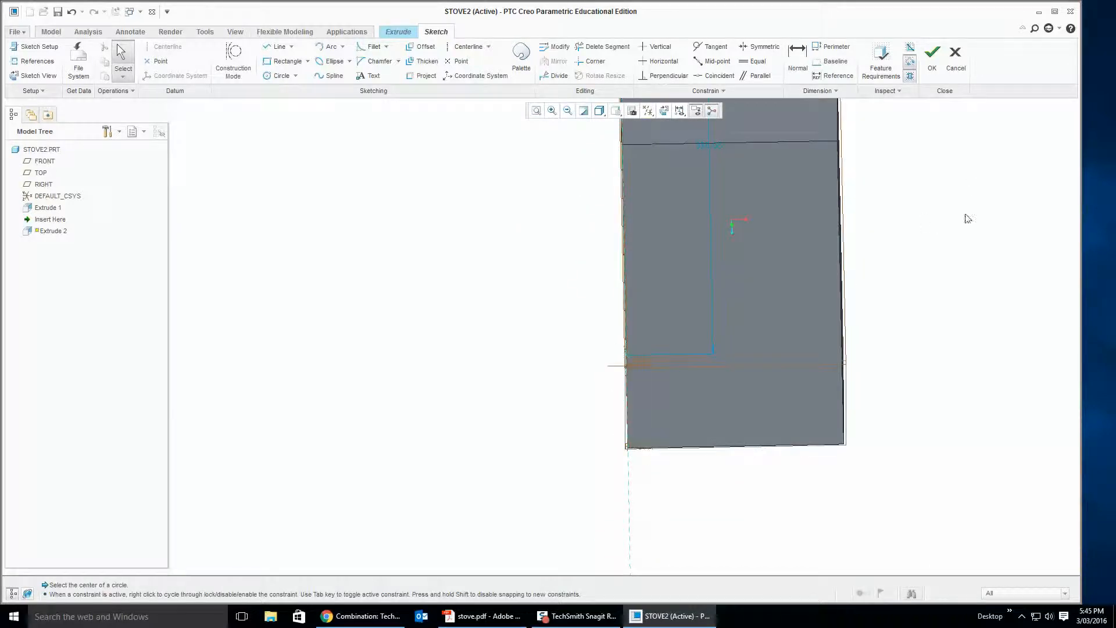
shift+middle_drag(936, 158, 906, 255)
middle_drag(766, 287, 765, 267)
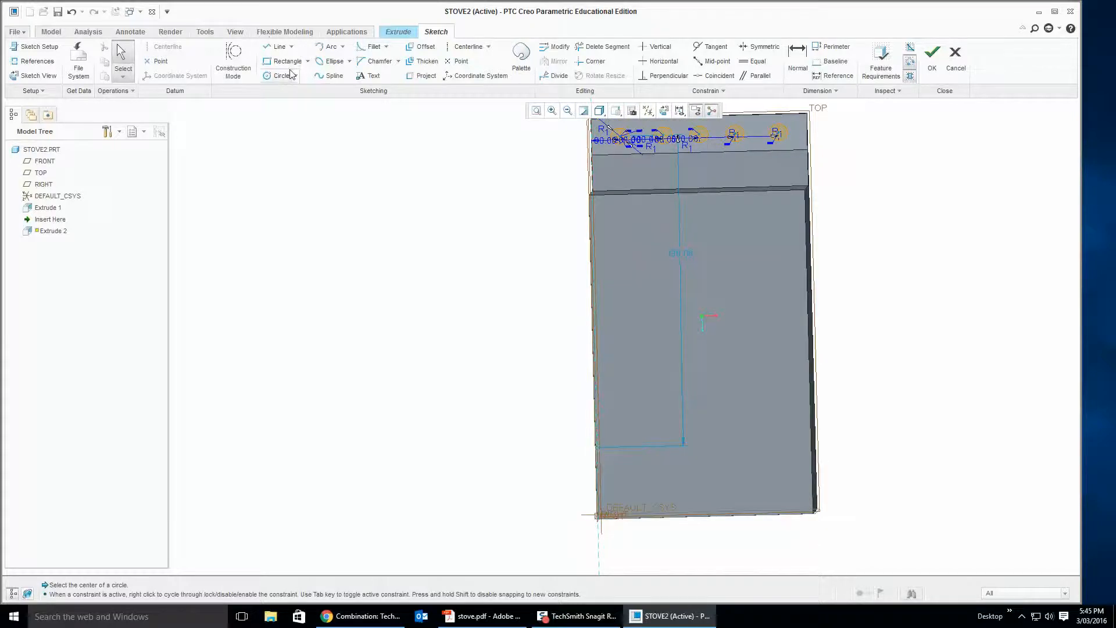
click(273, 61)
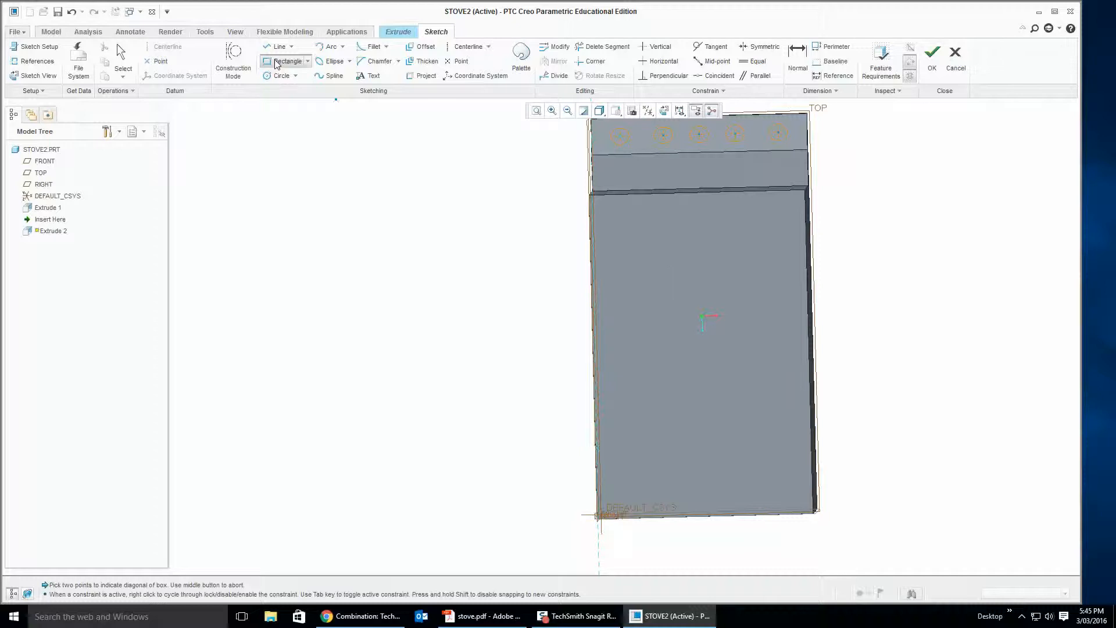
Finish the knob sketch and extrude the five circles 25 mm out of the splashback.
click(932, 53)
mouse_move(855, 170)
middle_down()
mouse_move(866, 175)
mouse_move(911, 140)
mouse_move(943, 150)
mouse_move(929, 165)
middle_up()
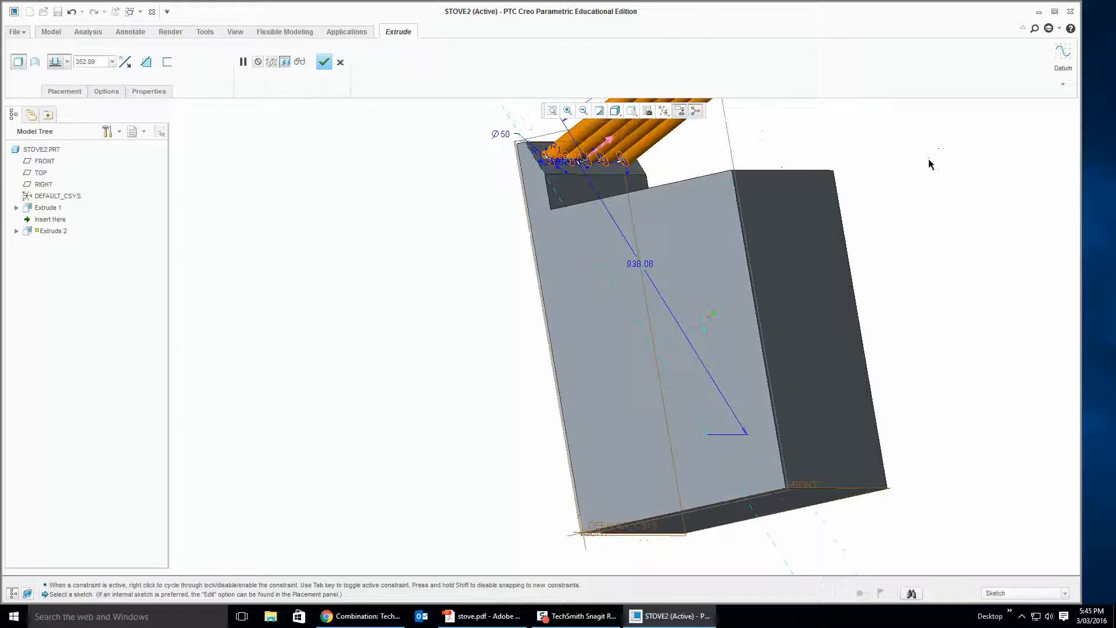
double_click(87, 62)
text(25)
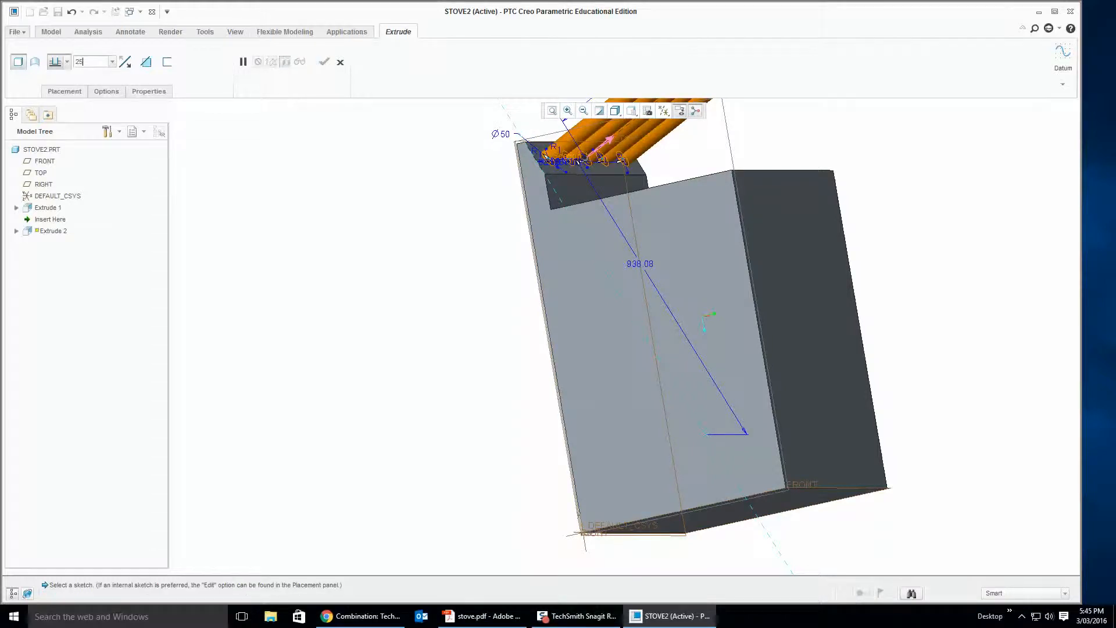
key(Return)
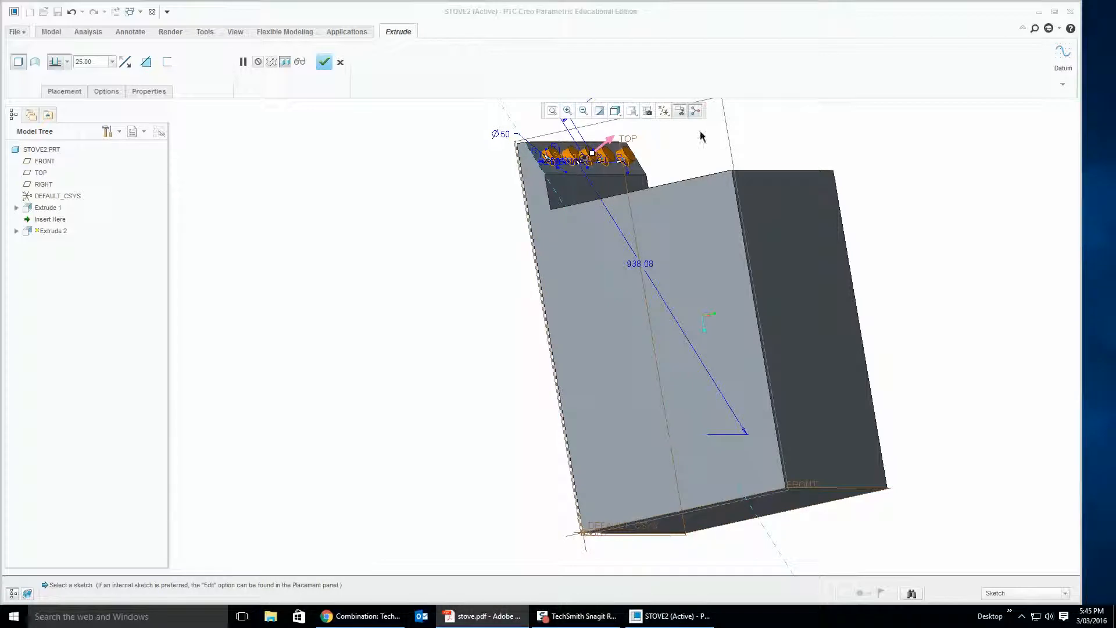
click(94, 62)
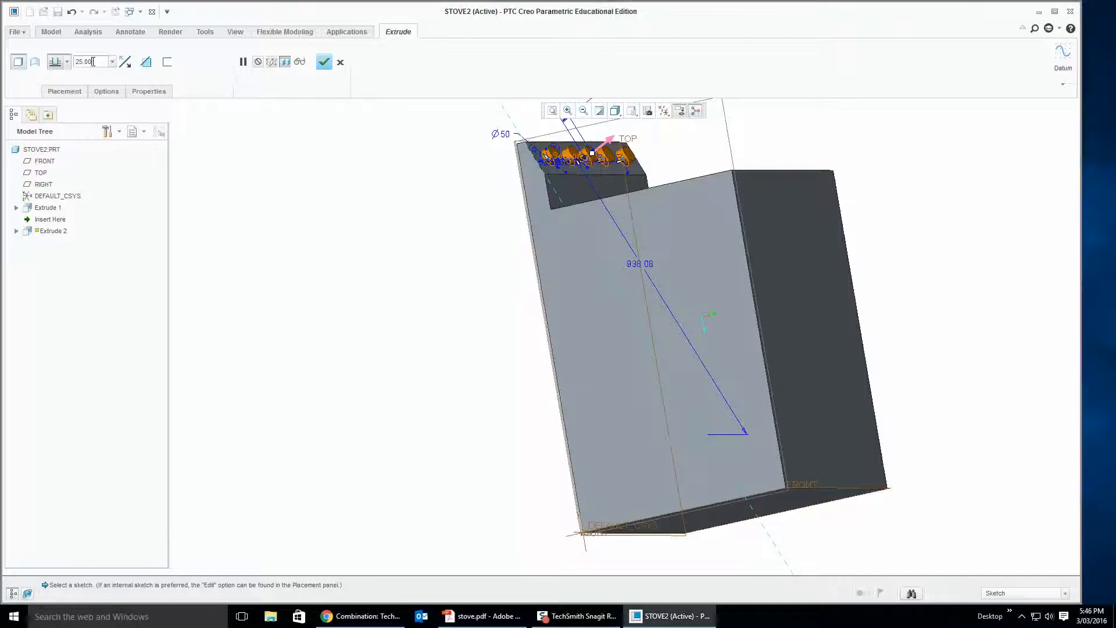
click(323, 62)
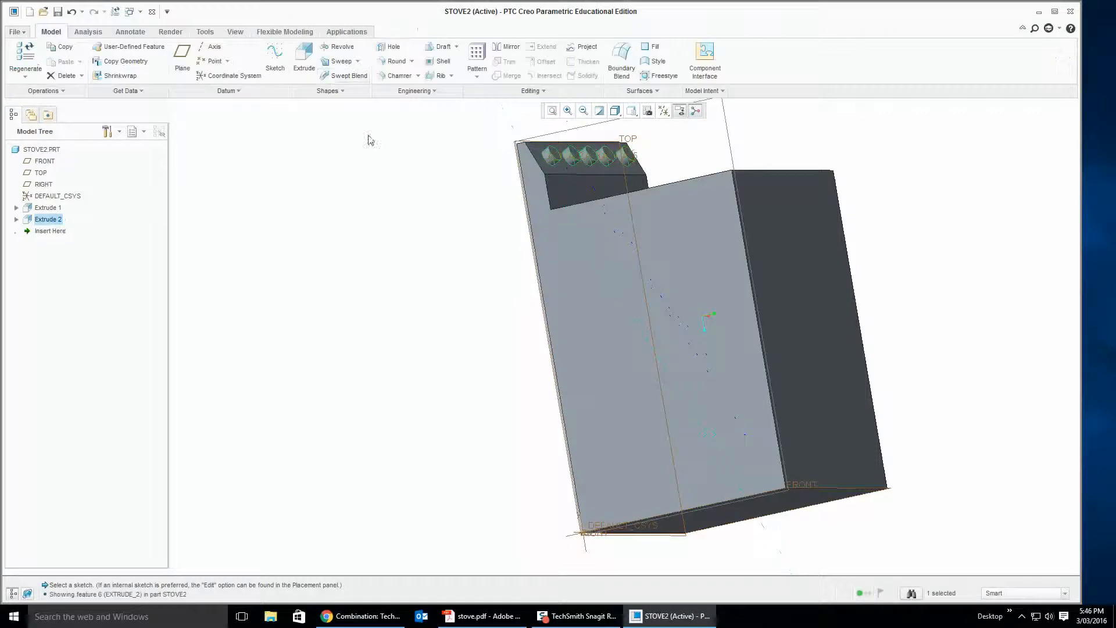
Start an extrusion sketch on the stove body's front face and draw an oven door rectangle about 498 mm wide and 712 mm tall.
mouse_move(434, 259)
middle_down()
mouse_move(409, 276)
mouse_move(358, 270)
middle_up()
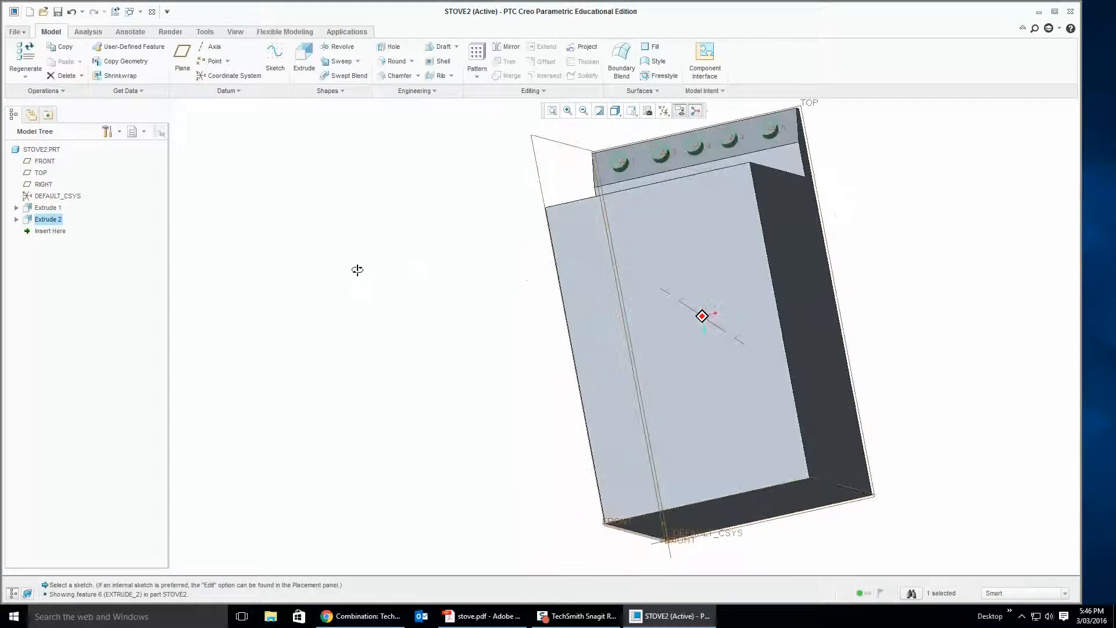
click(304, 55)
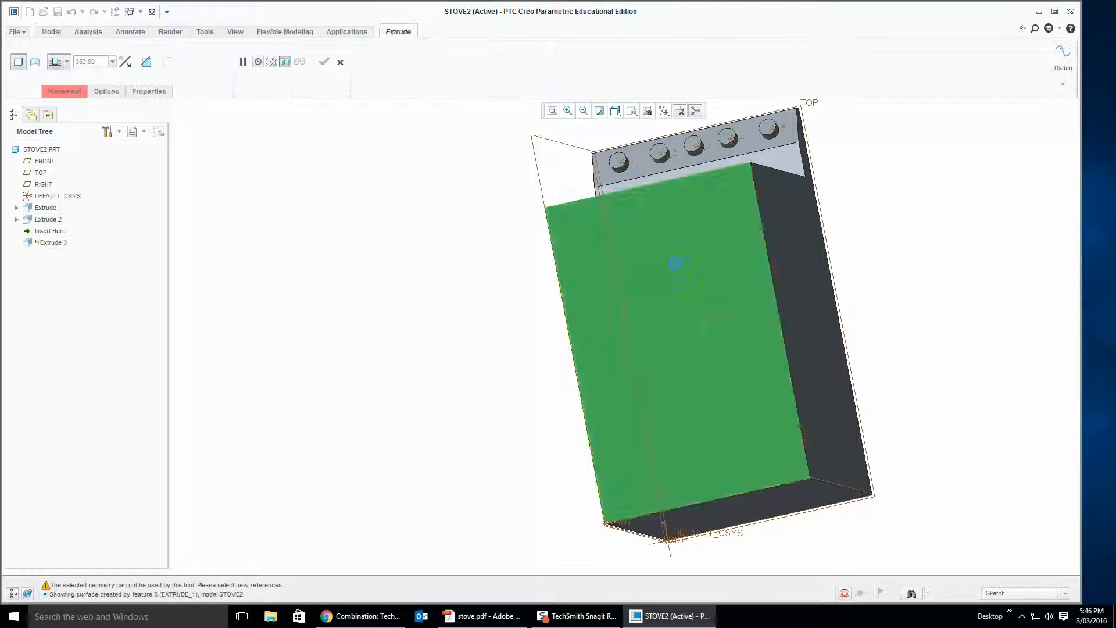
click(674, 263)
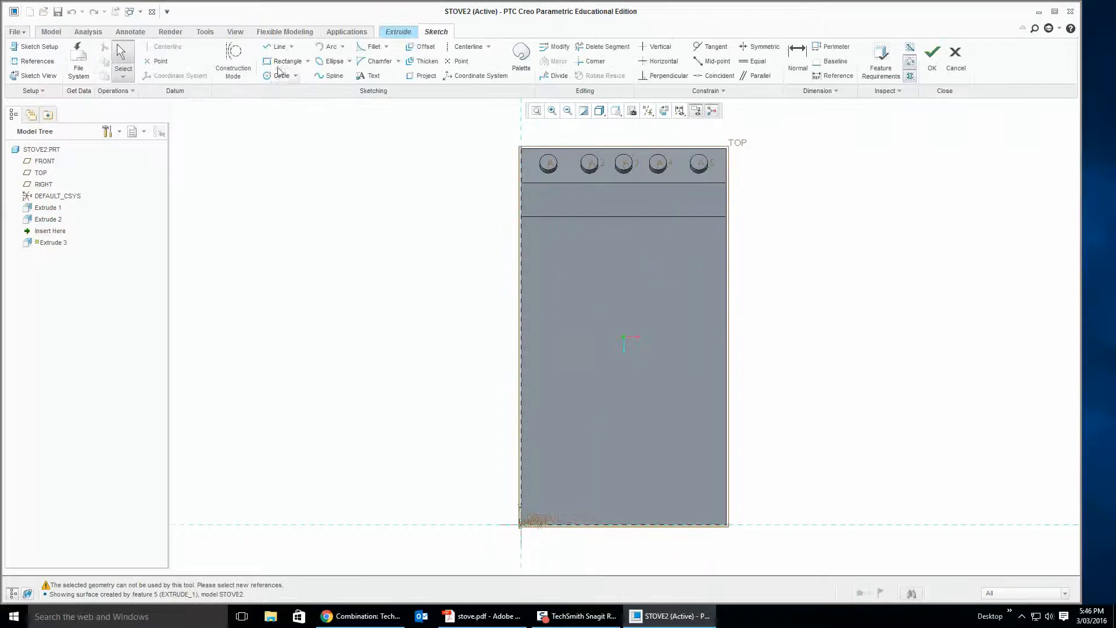
click(284, 62)
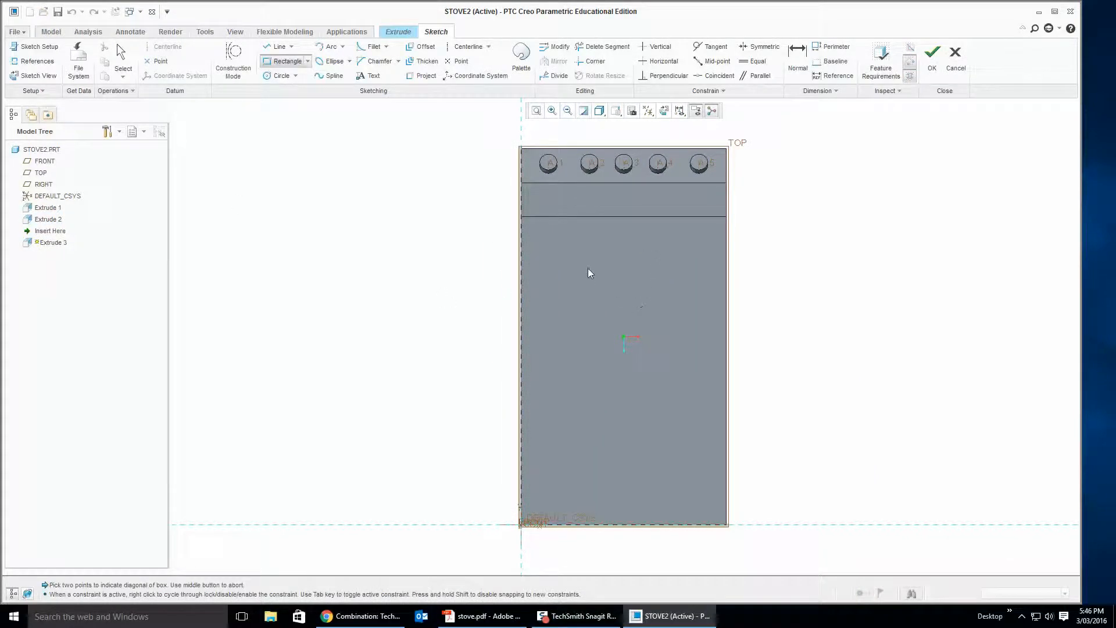
click(539, 241)
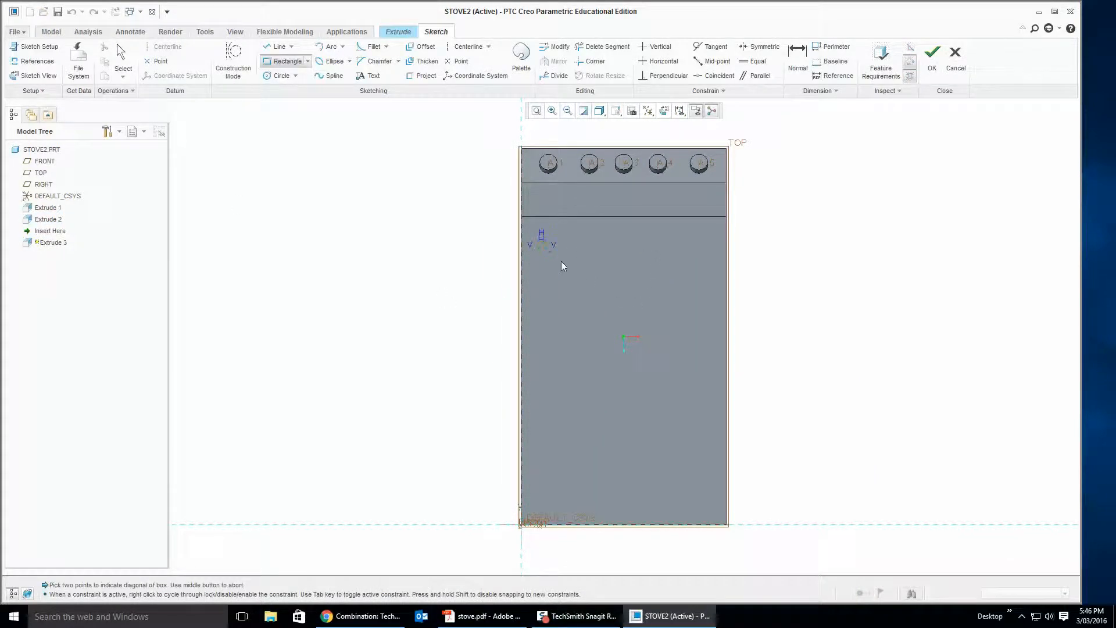
click(711, 484)
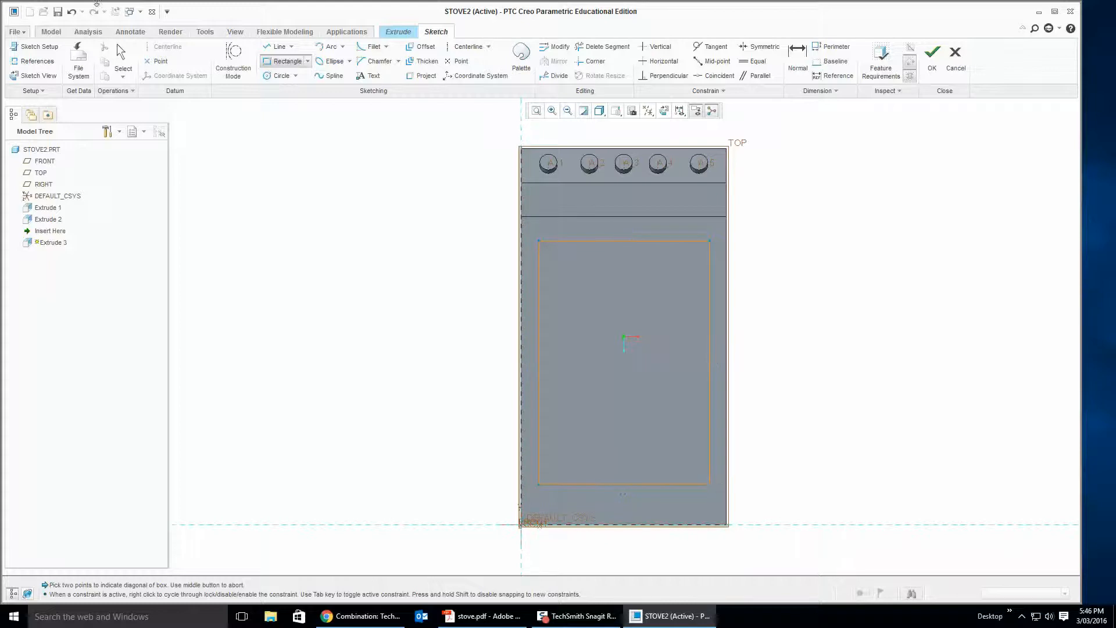
click(123, 58)
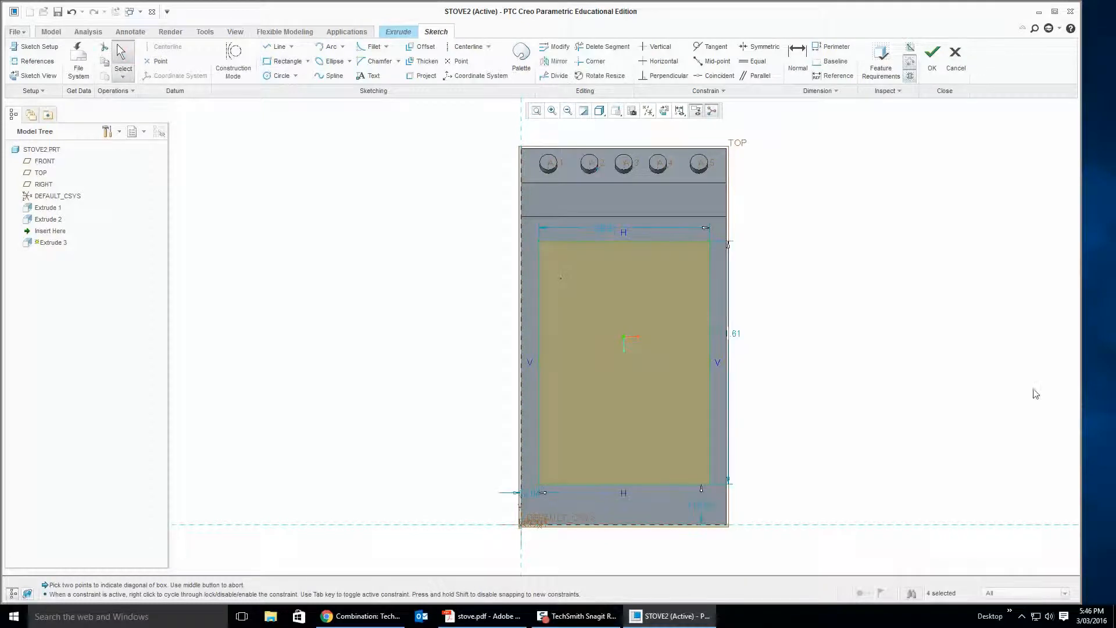
Check the oven door dimensions in stove.pdf, and set the door rectangle to 500 mm wide and 600 mm high.
drag(1115, 5, 625, 1)
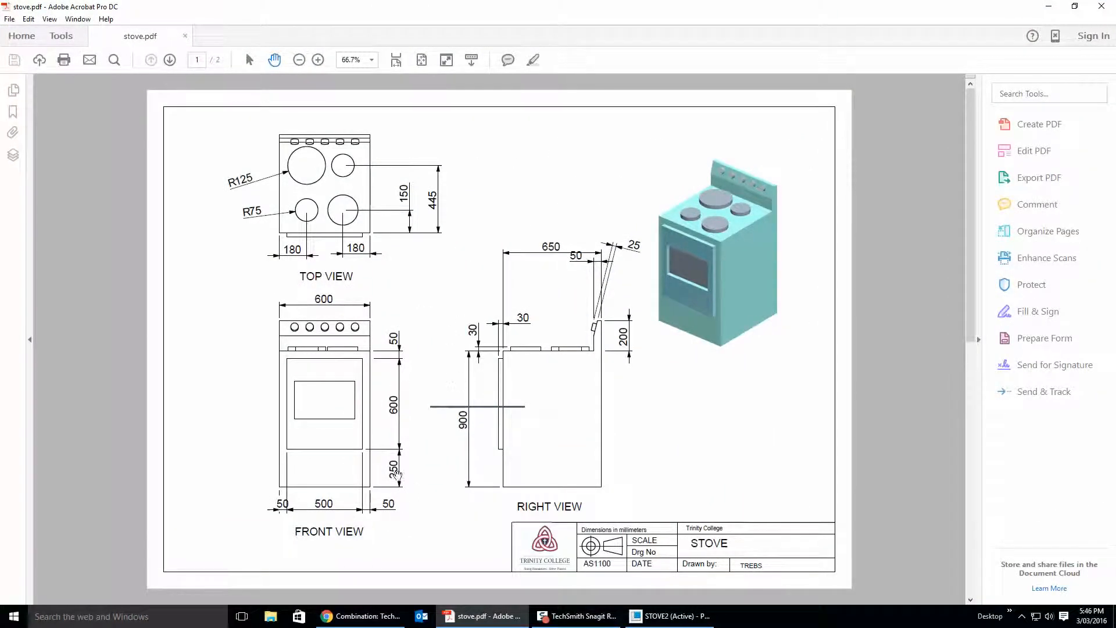
mouse_move(455, 10)
mouse_down()
mouse_move(592, 58)
mouse_move(1113, 133)
mouse_up()
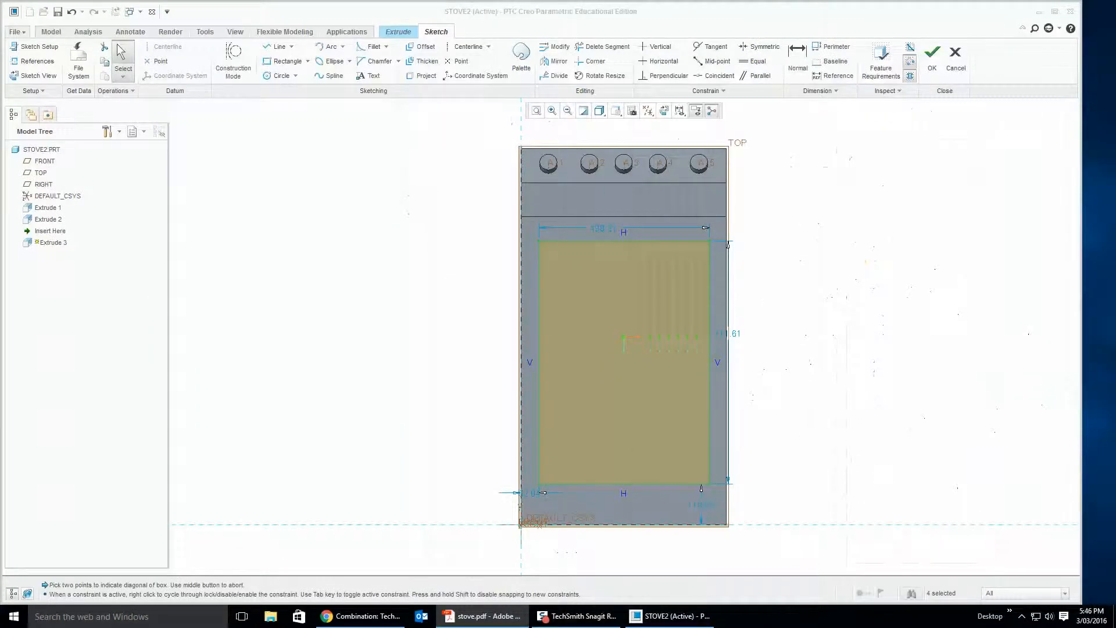
double_click(597, 227)
text(500)
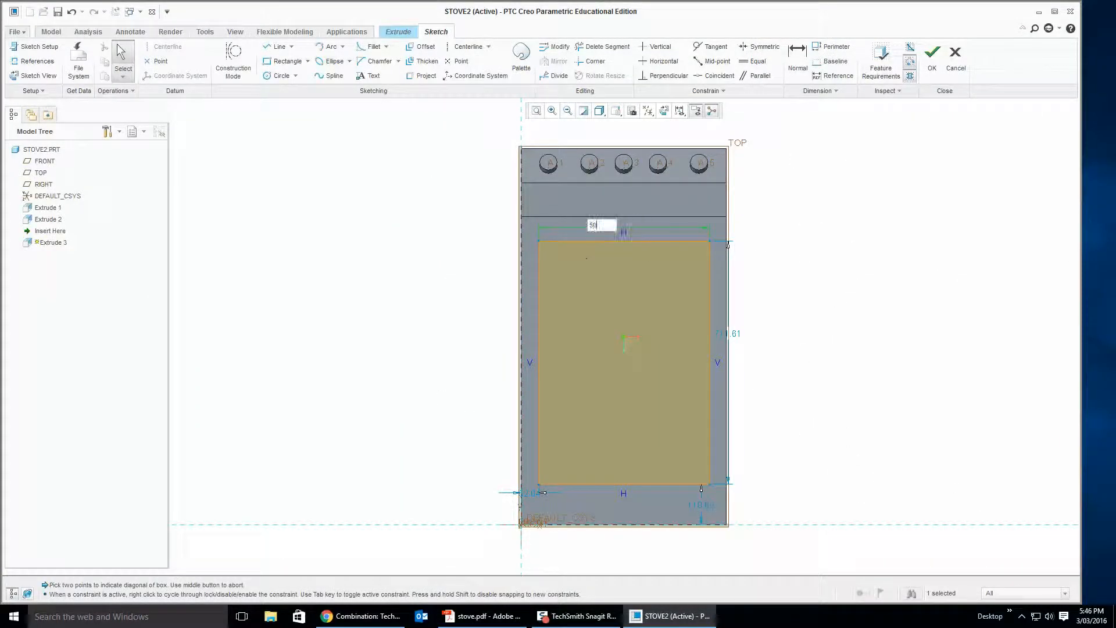
key(Return)
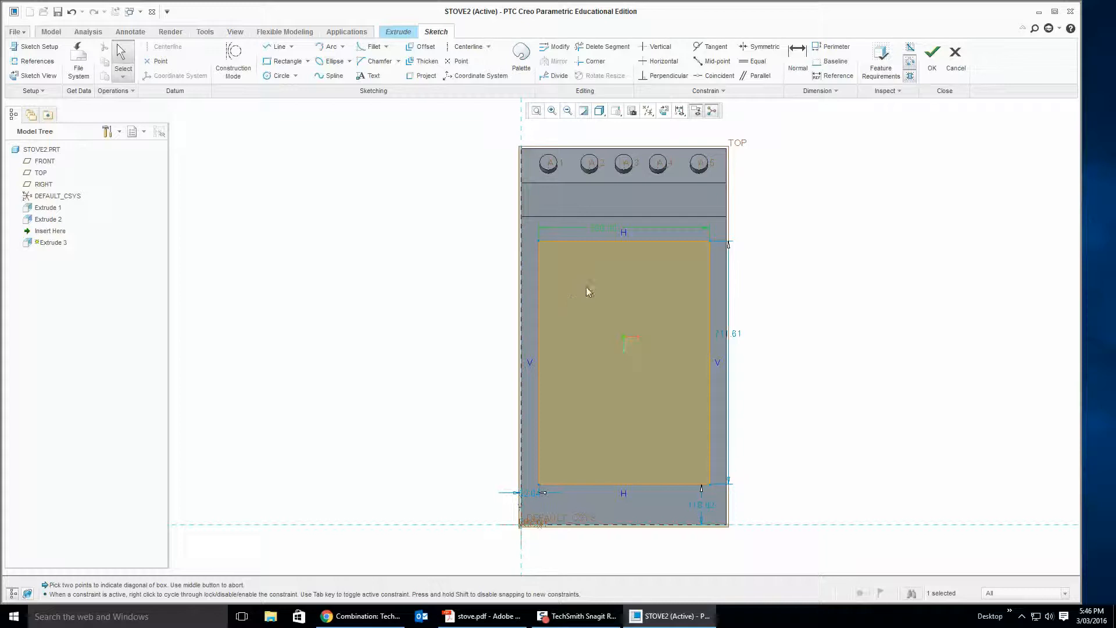
double_click(721, 333)
text(600)
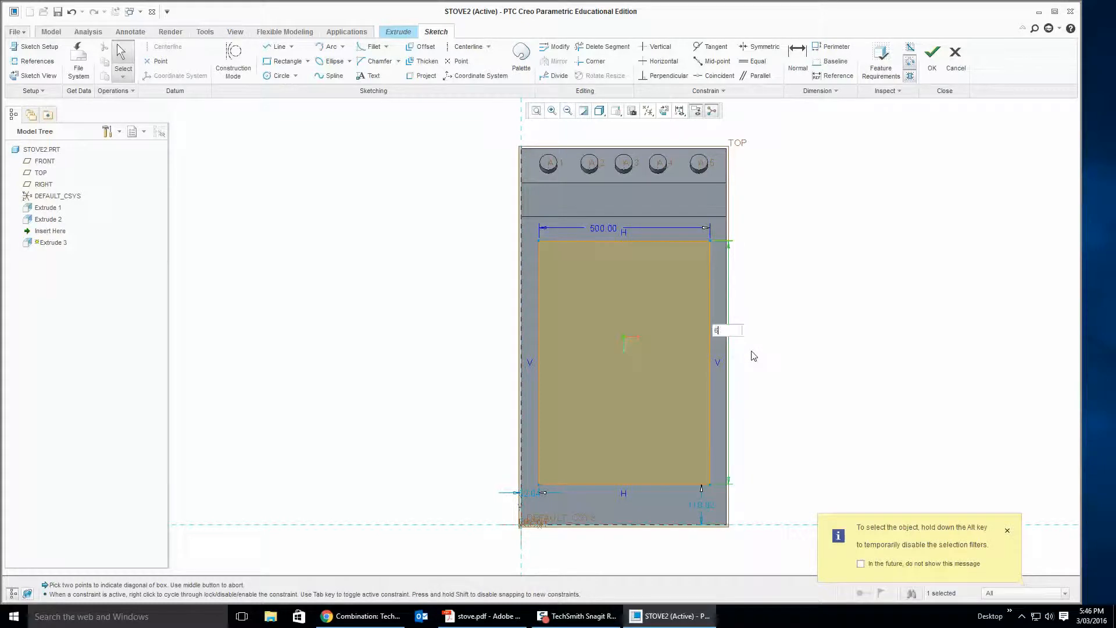
key(Return)
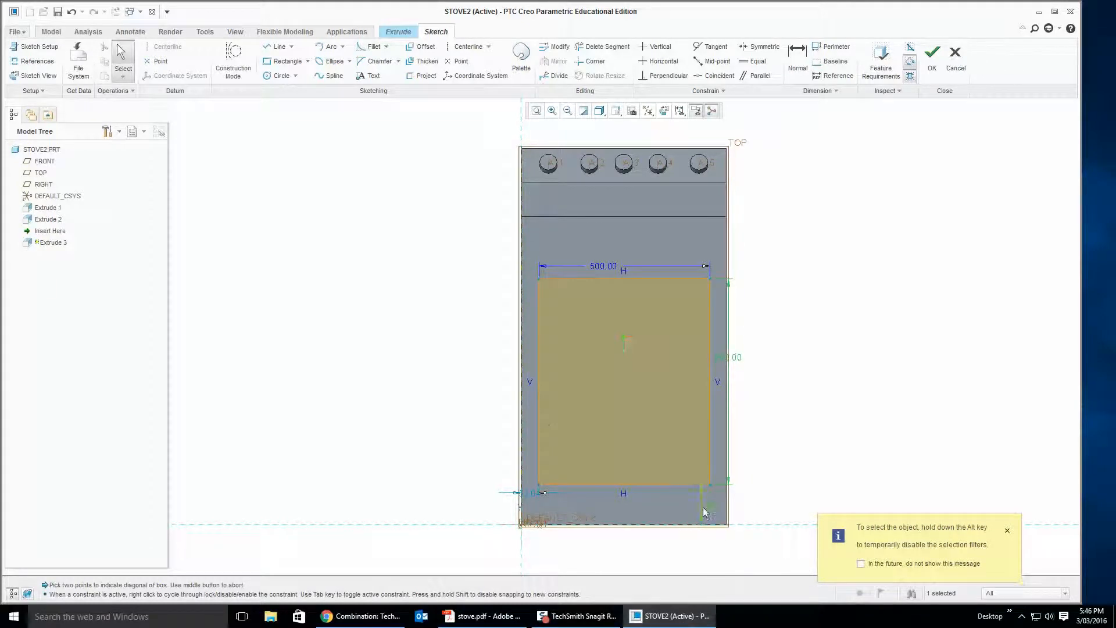
Position the door rectangle 250 mm above the stove's base and finish the sketch.
double_click(704, 507)
text(250)
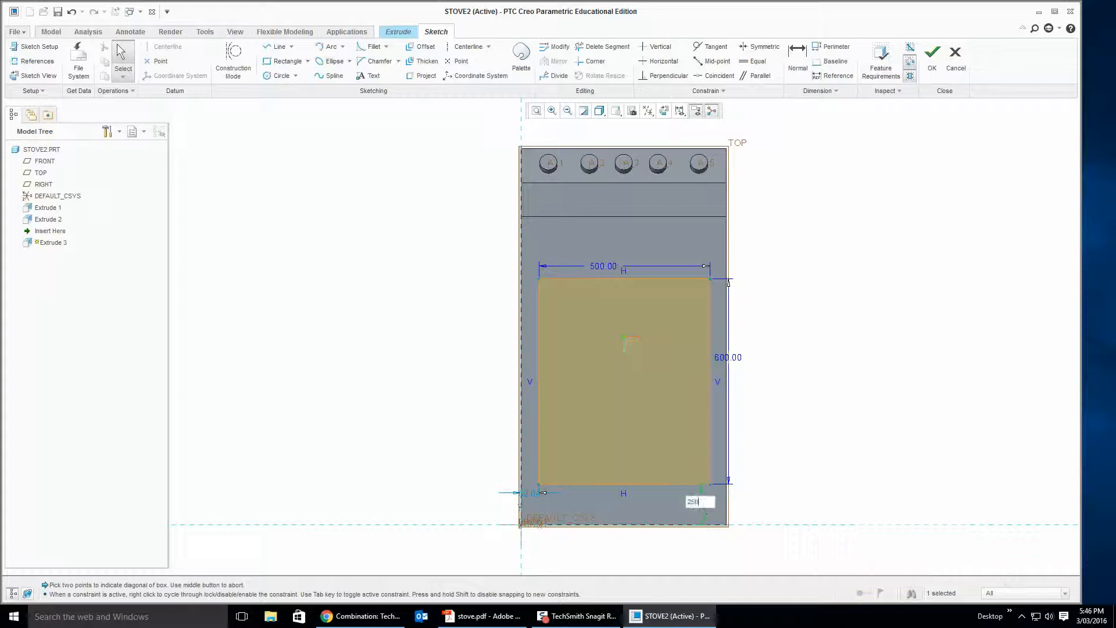
key(Return)
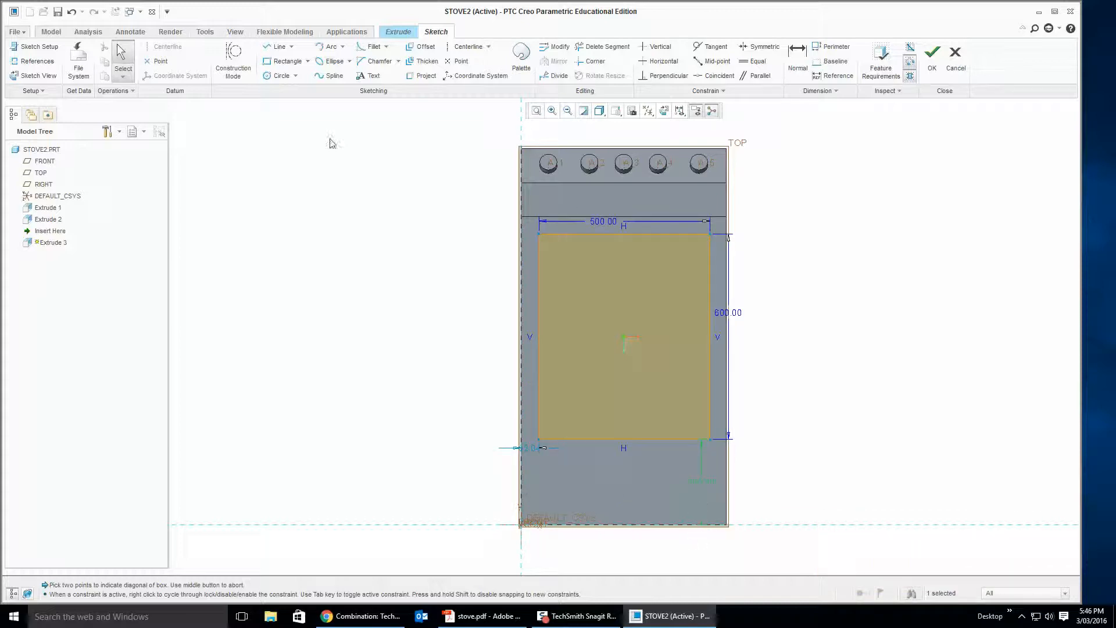
click(933, 58)
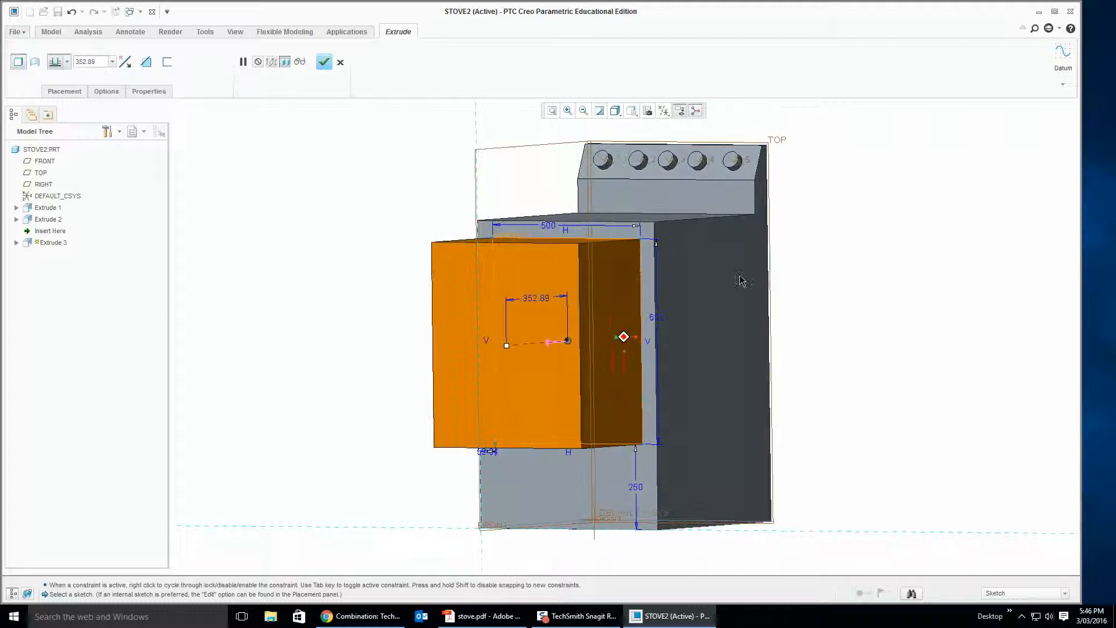
Extrude the oven door 30 mm out from the stove's front face.
double_click(95, 61)
text(30)
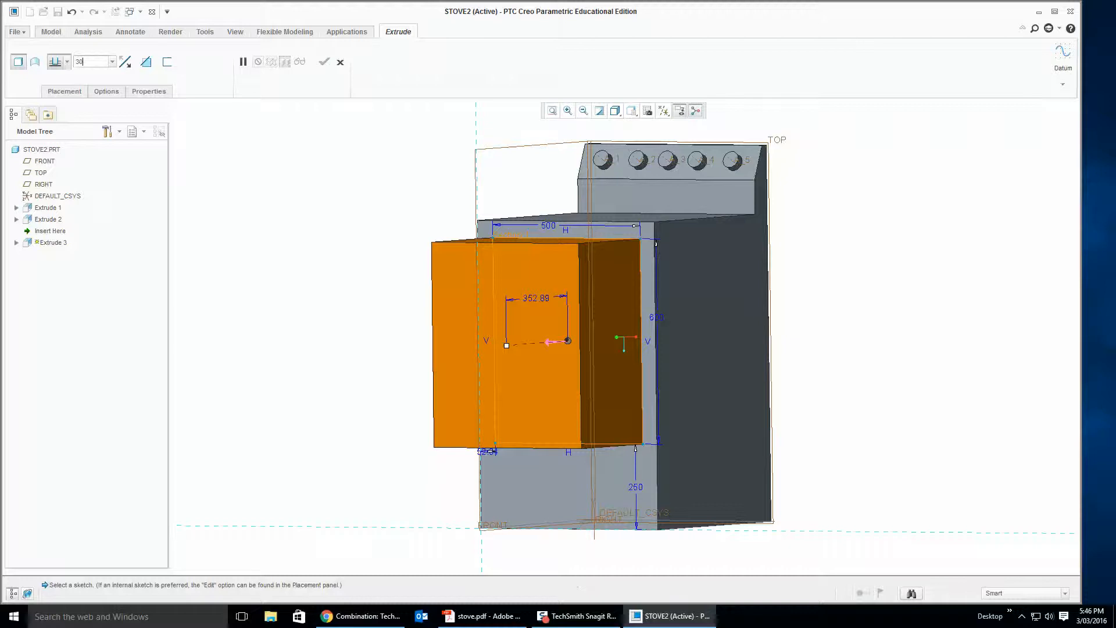
key(Return)
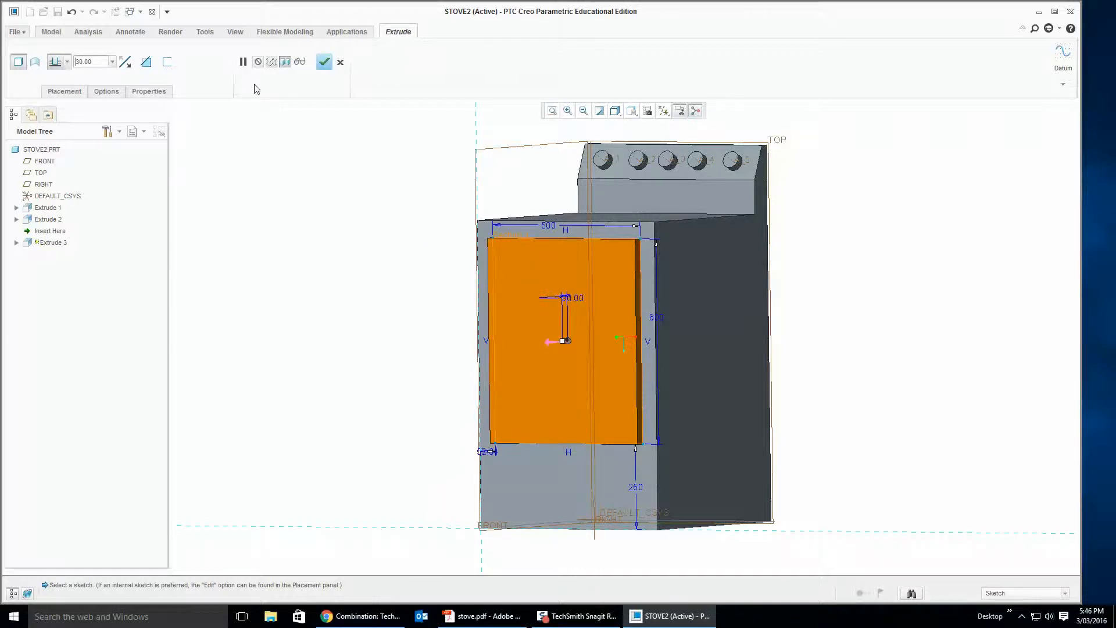
click(324, 62)
Start an extrusion sketch on the oven door's face and draw a window rectangle about 406 mm wide and 216 mm tall.
middle_drag(343, 314, 374, 302)
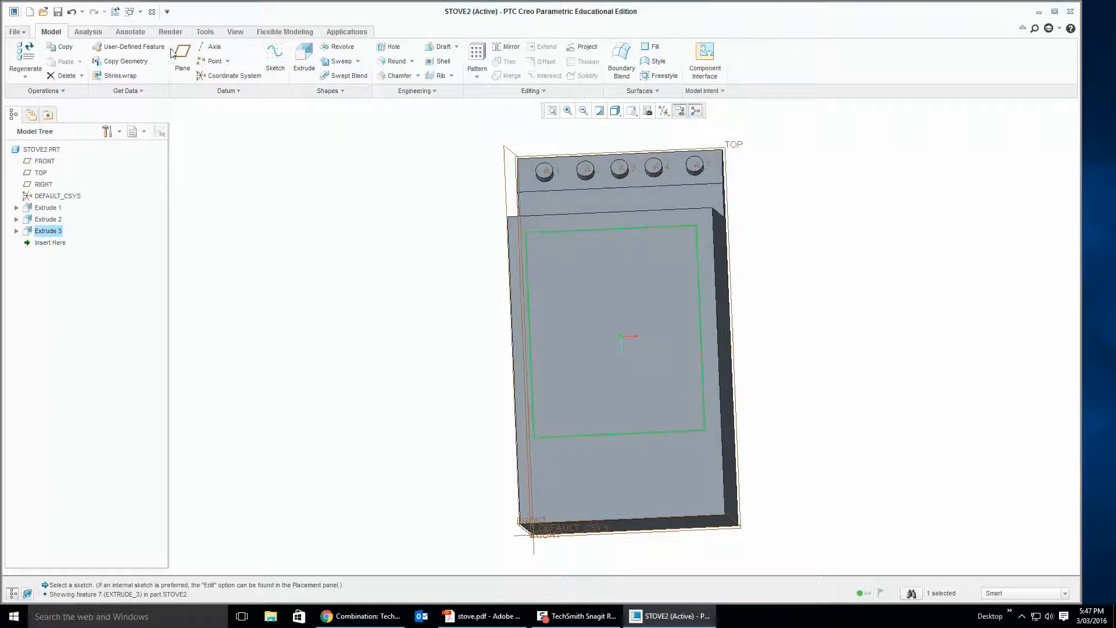
click(303, 58)
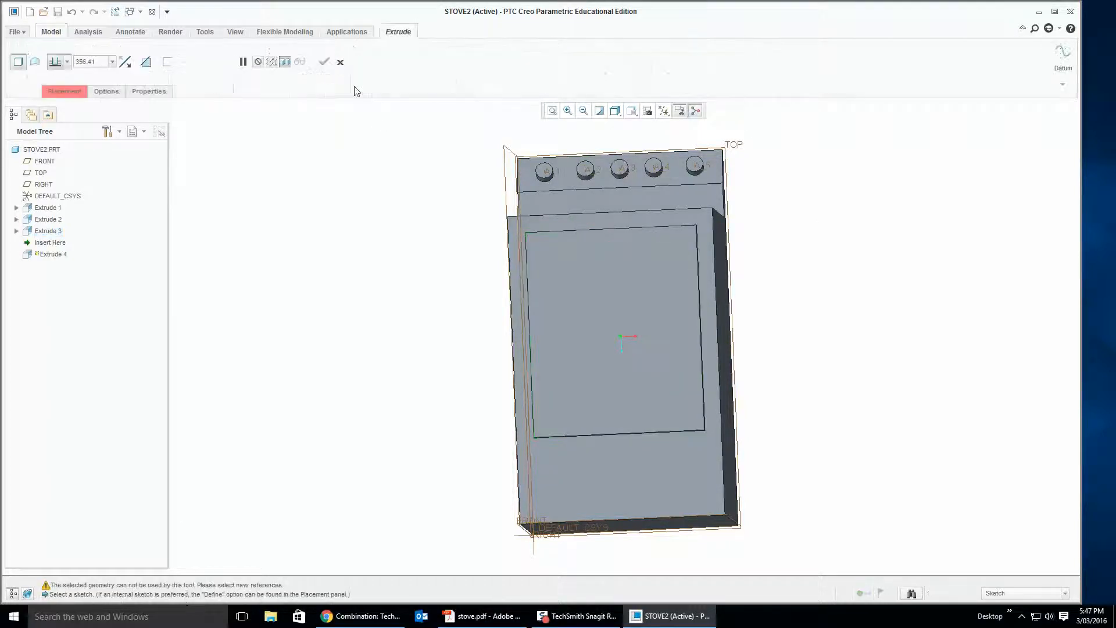
click(629, 287)
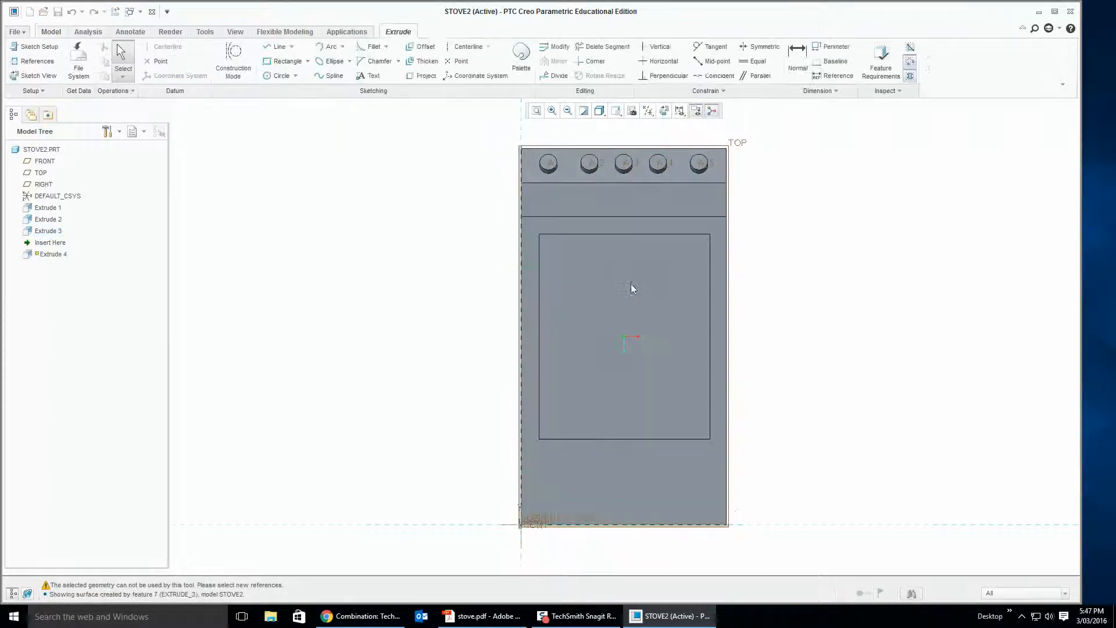
click(288, 61)
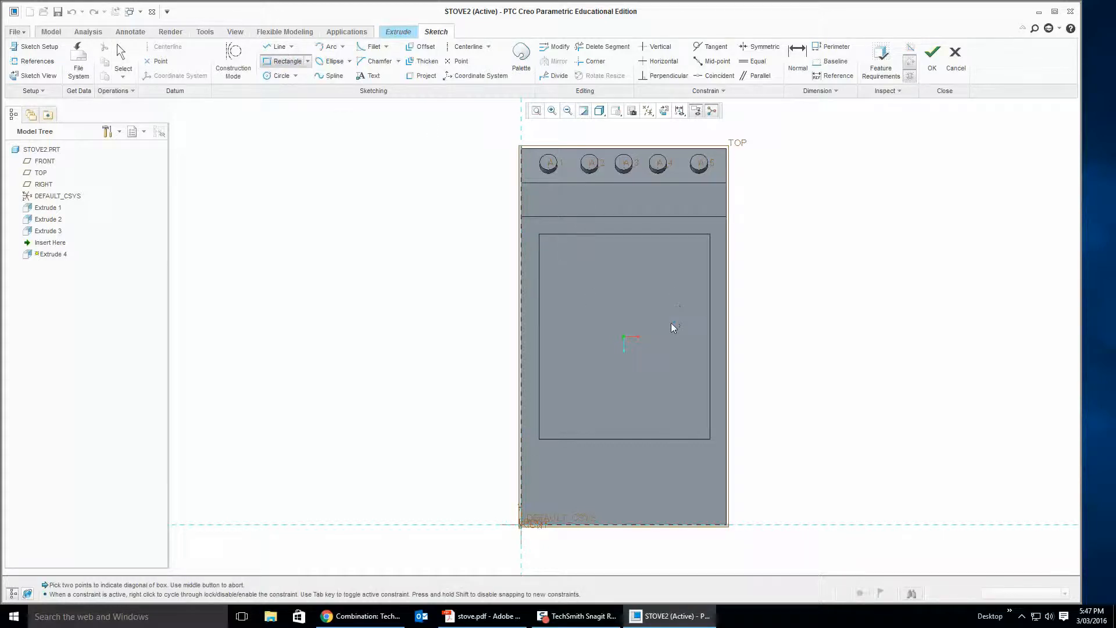
click(558, 289)
click(697, 364)
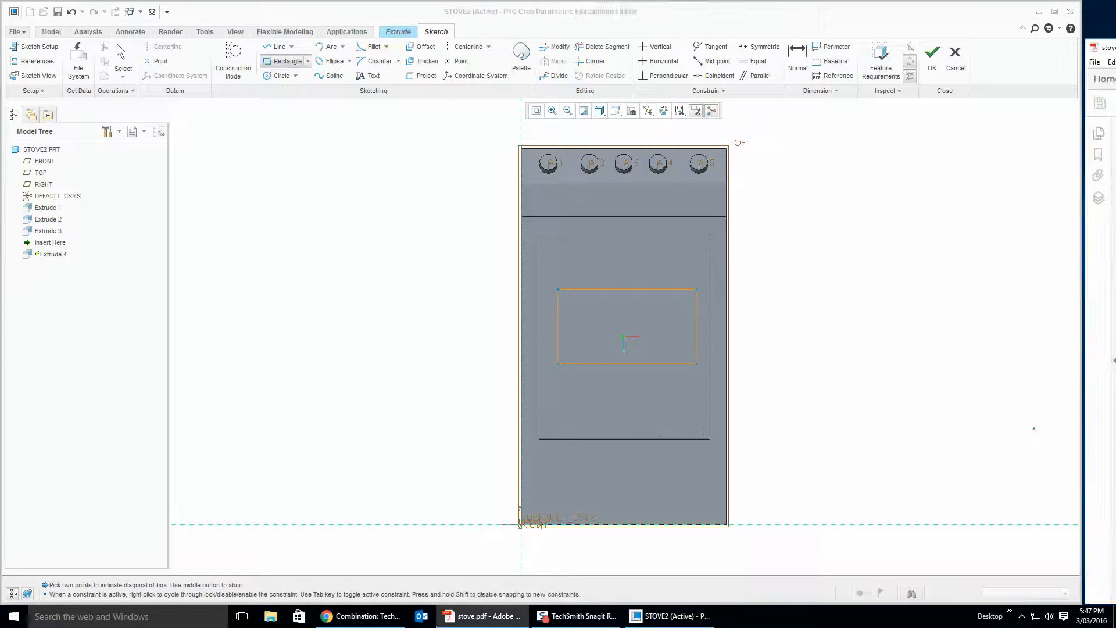
Check the door window in the stove.pdf drawing, and set the window rectangle 450 mm above the stove's base.
key(alt+Tab)
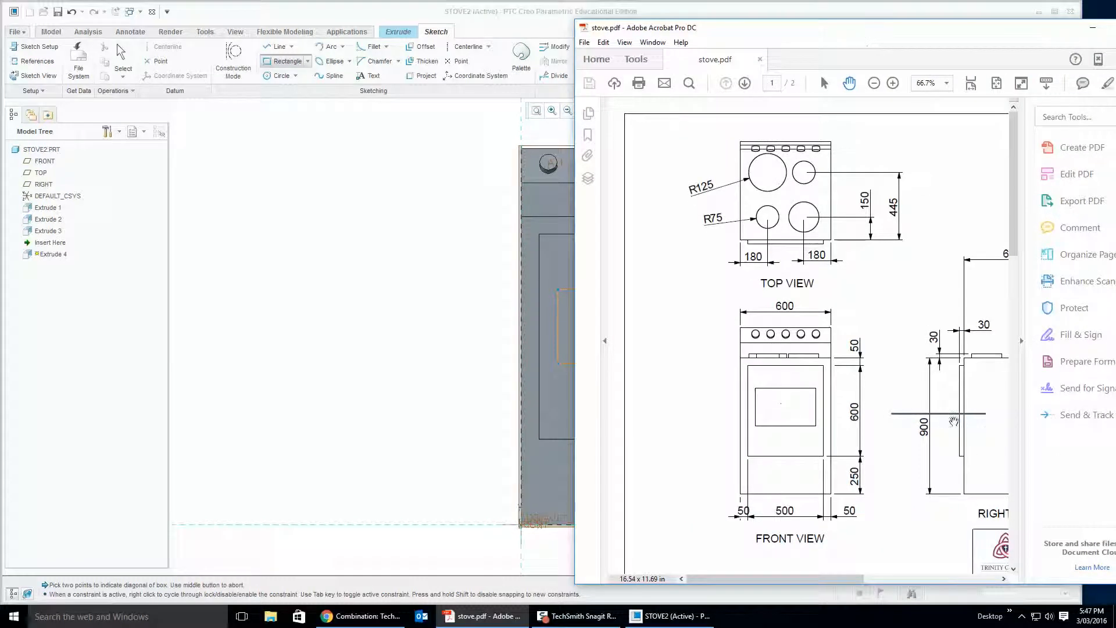
drag(885, 35, 1115, 38)
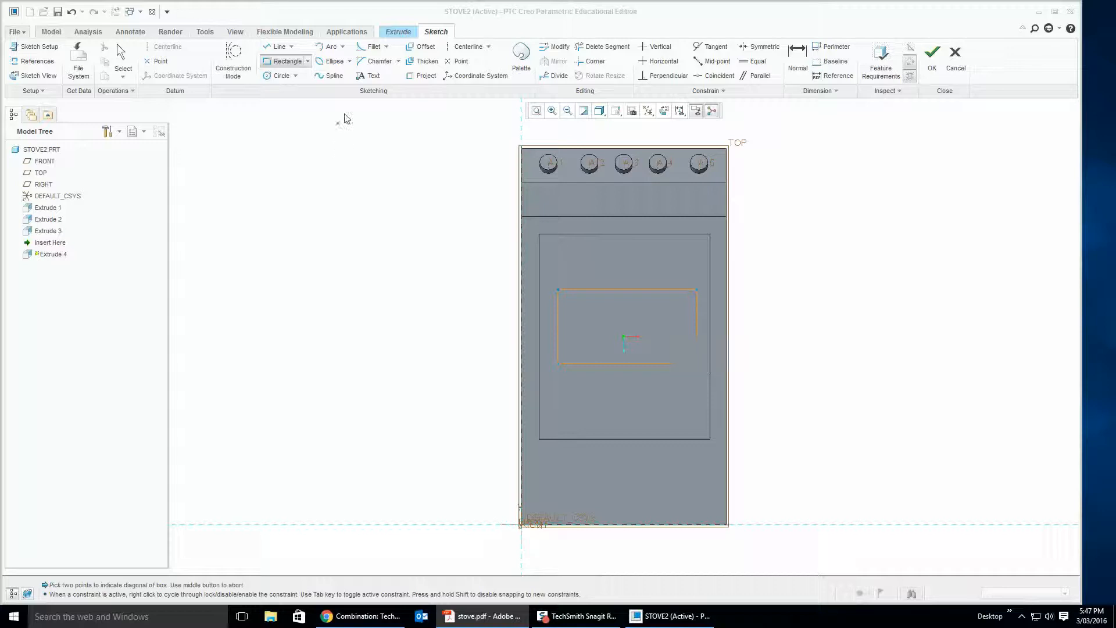
click(123, 58)
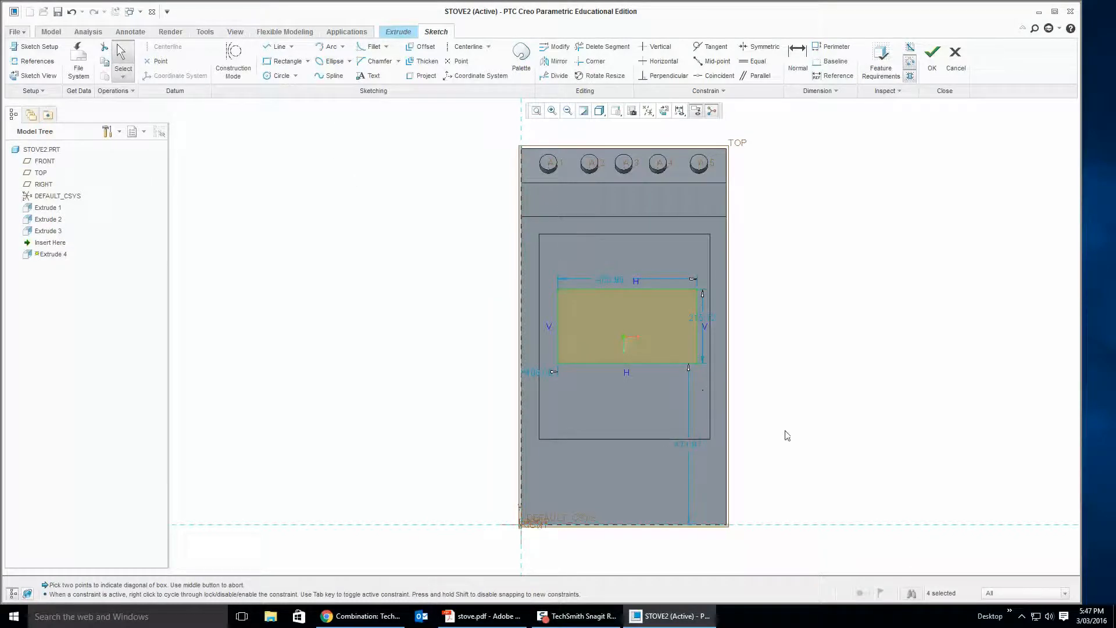
double_click(678, 444)
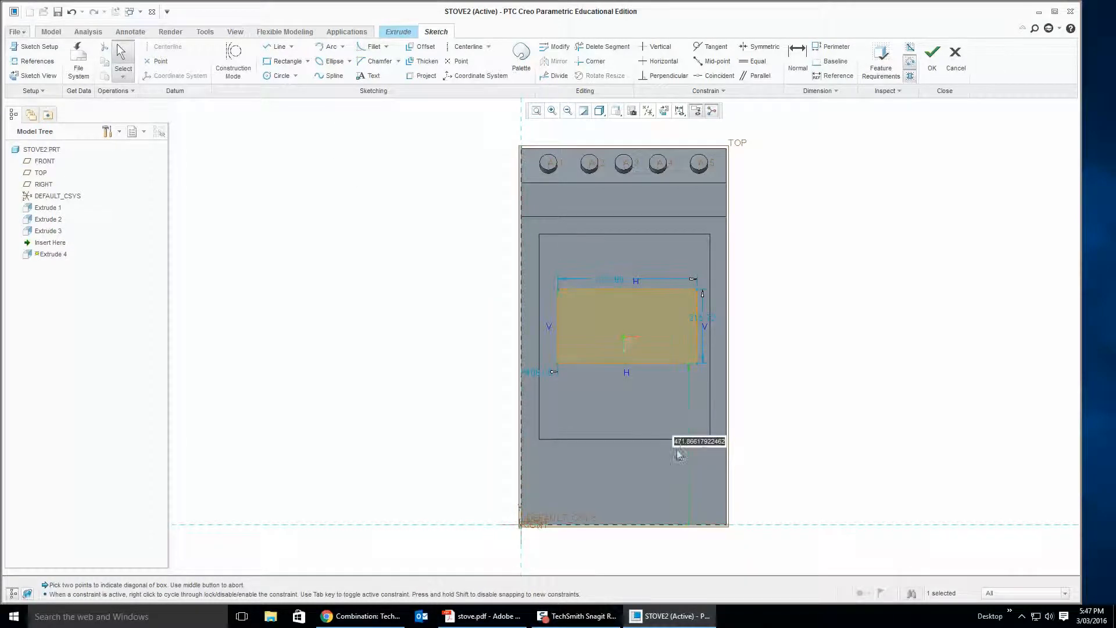
text(450)
key(Return)
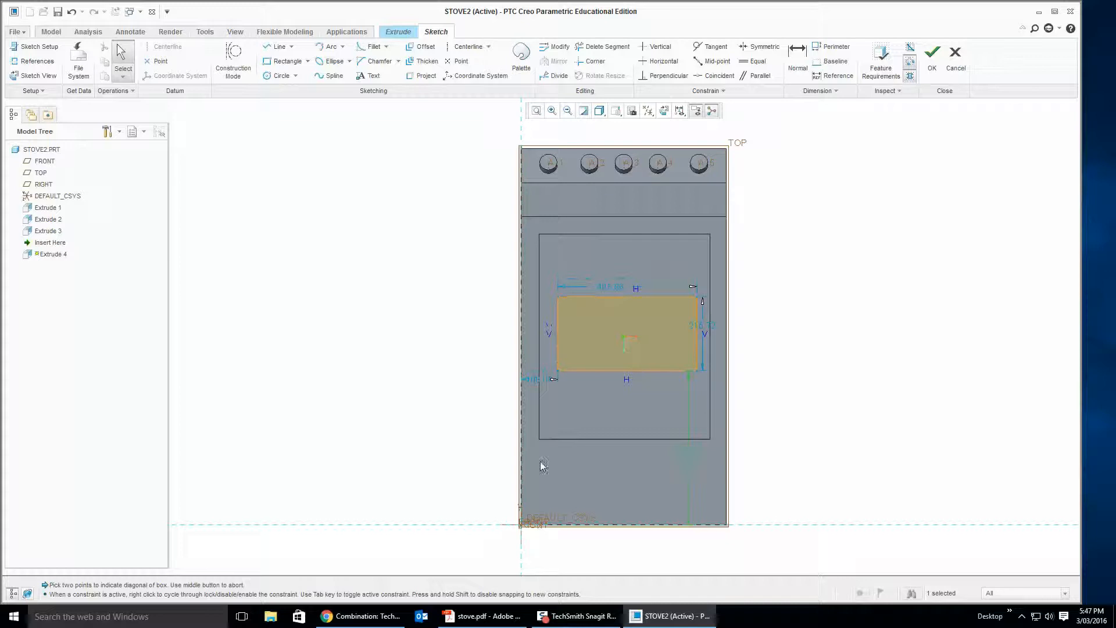
Set the window rectangle's width to 400 mm and its offset from the stove's side edge to 100 mm.
double_click(610, 289)
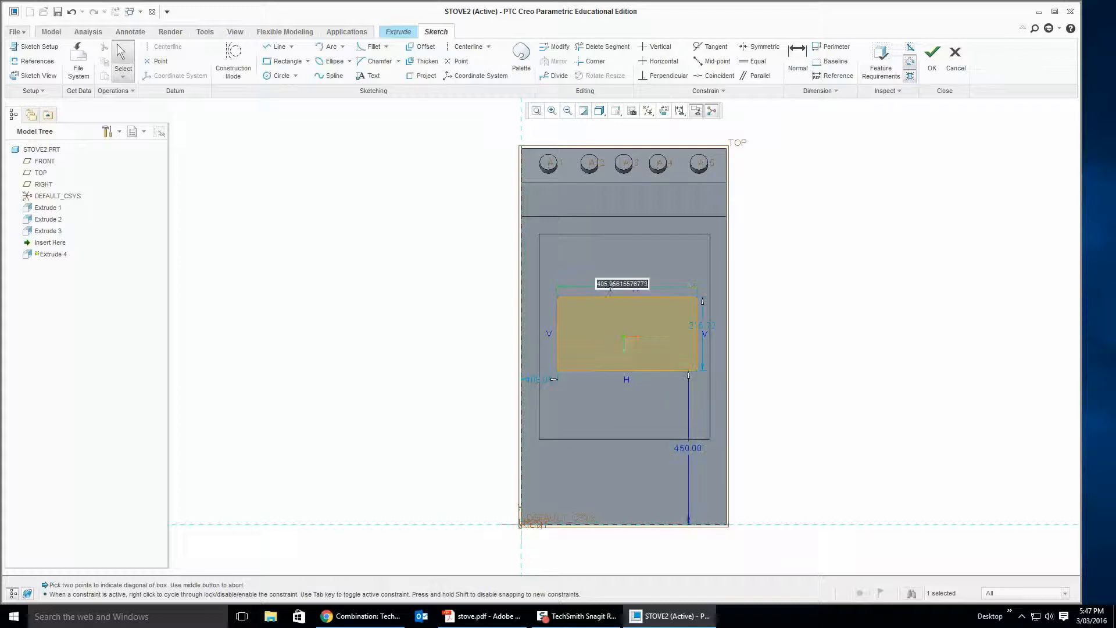
text(400)
key(Return)
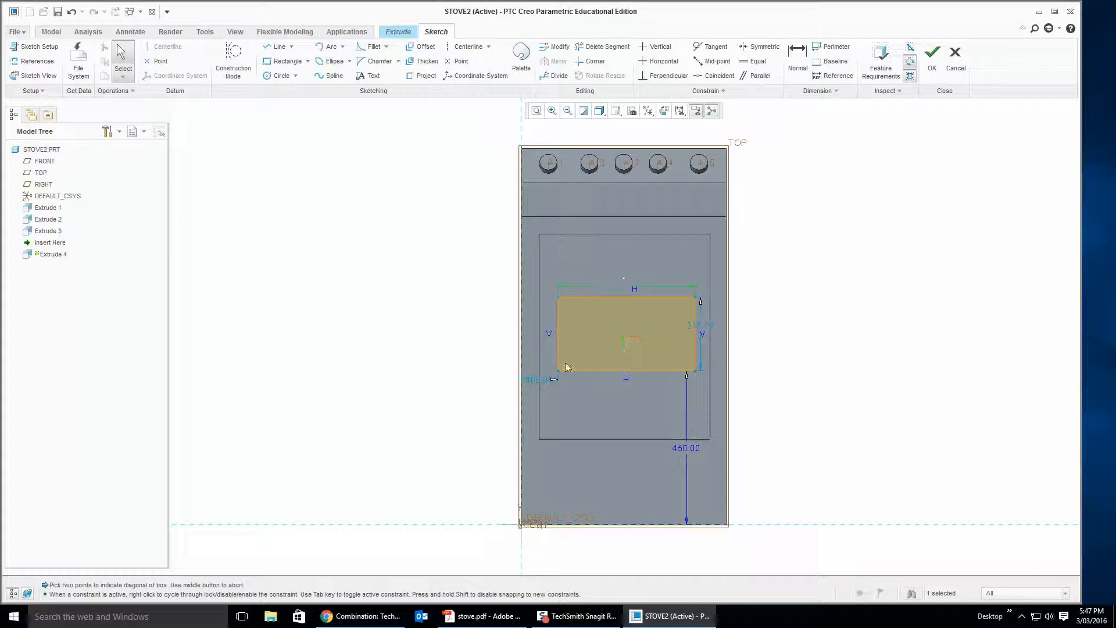
double_click(539, 382)
text(100)
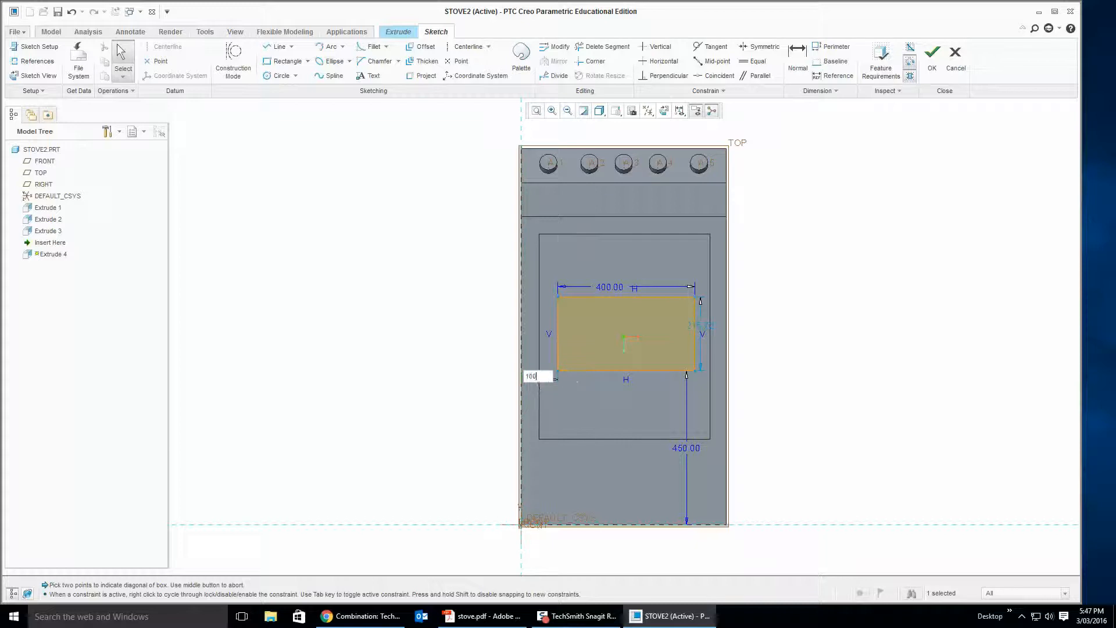
key(Return)
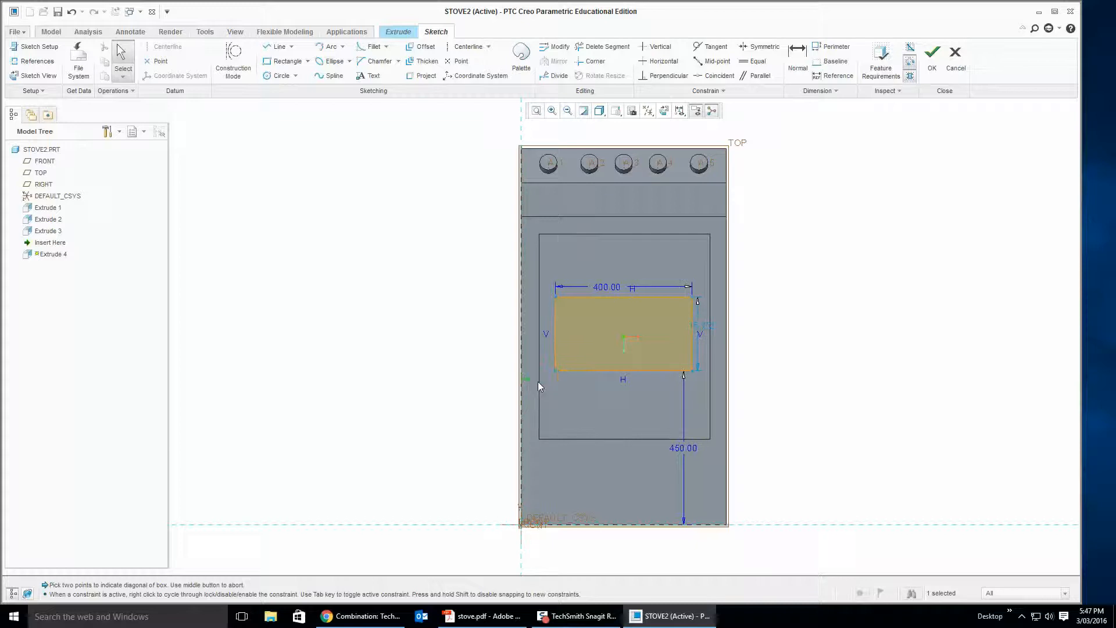
Set the window rectangle's height to 200 mm.
double_click(698, 331)
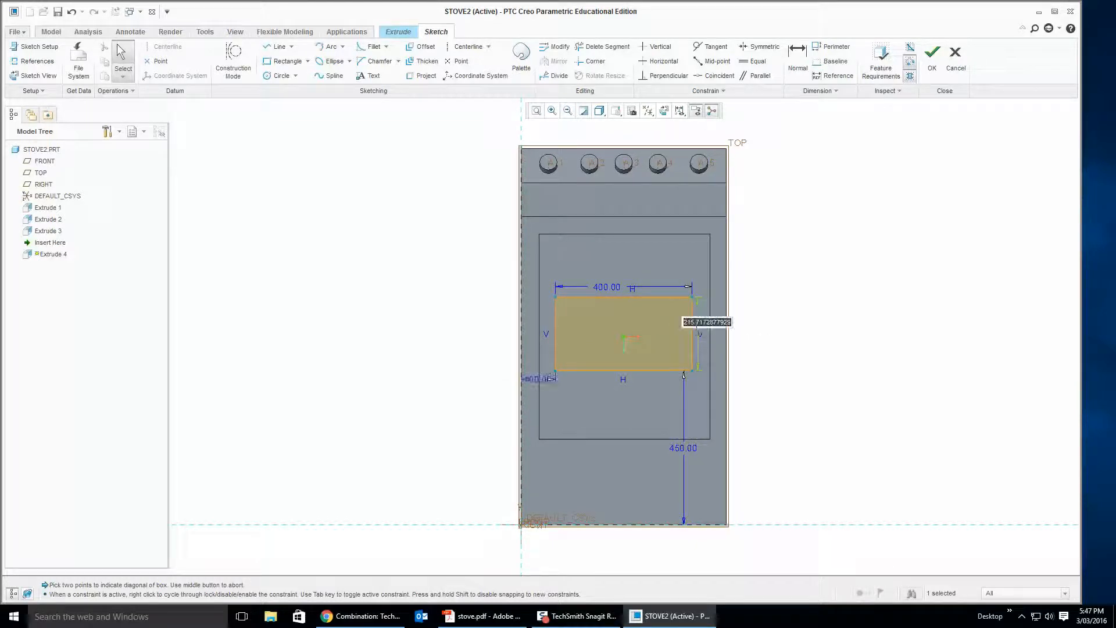
text(200)
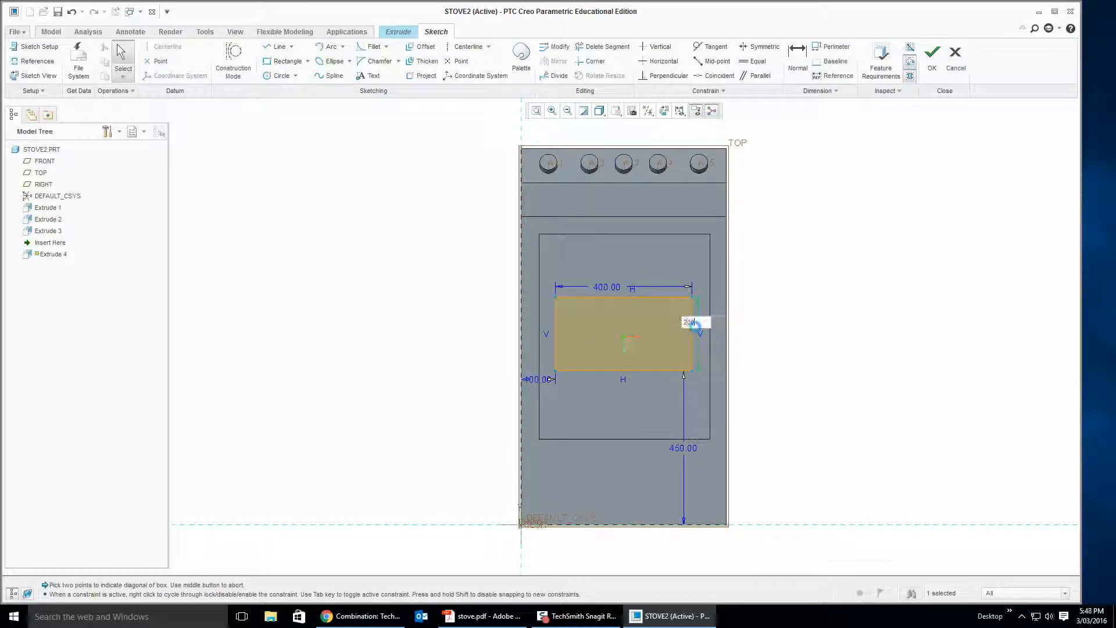
key(Return)
Set the window rectangle's height to 250 mm and finish the sketch.
double_click(698, 331)
text(250)
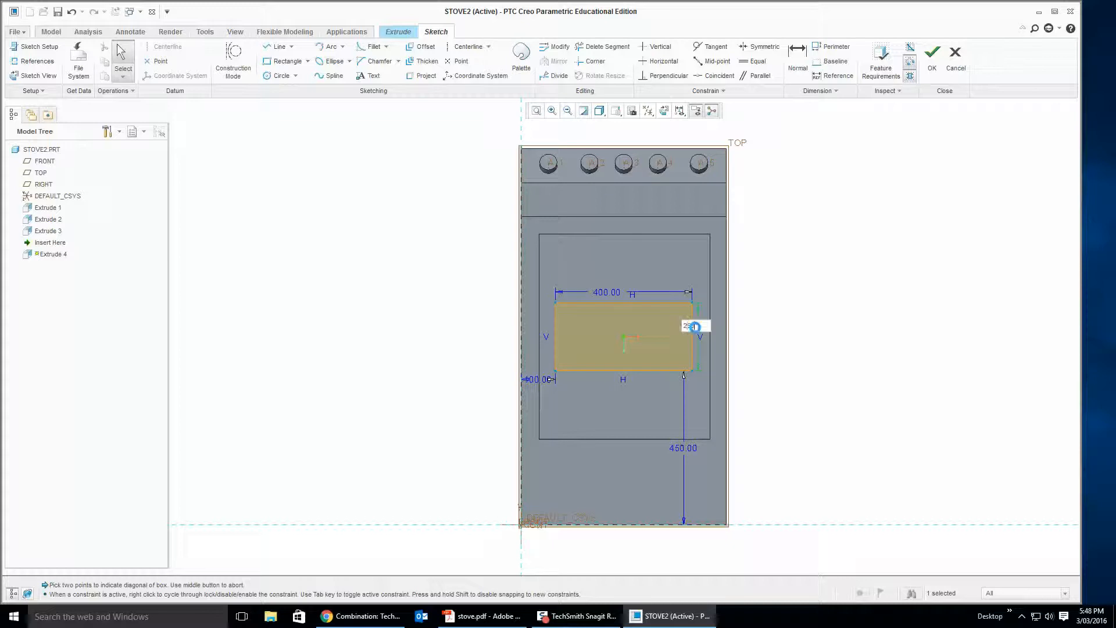
key(Return)
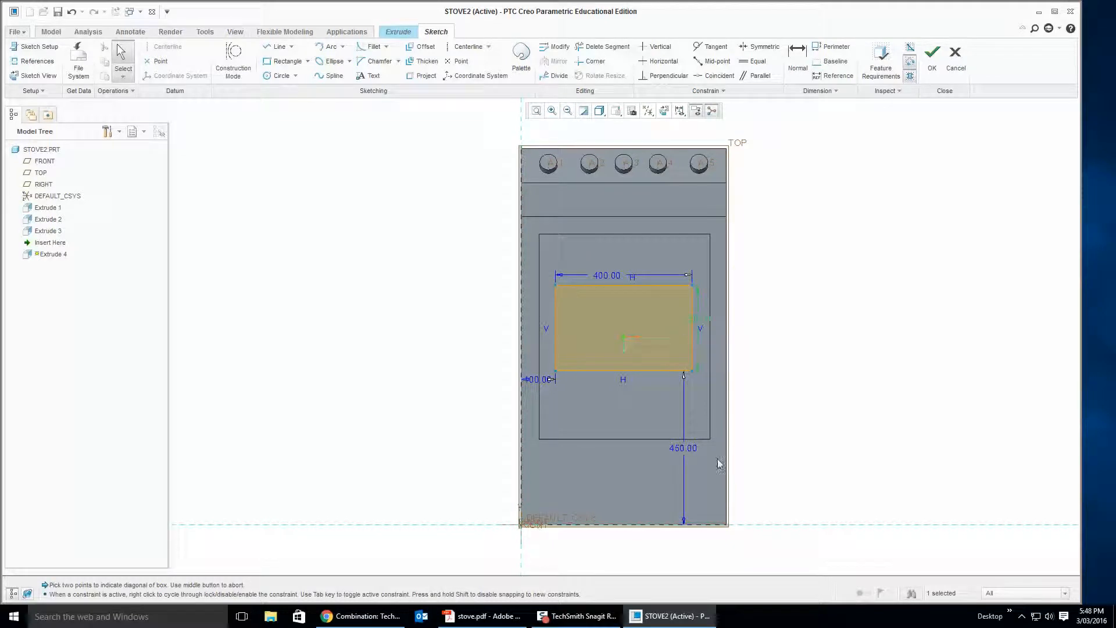
click(933, 57)
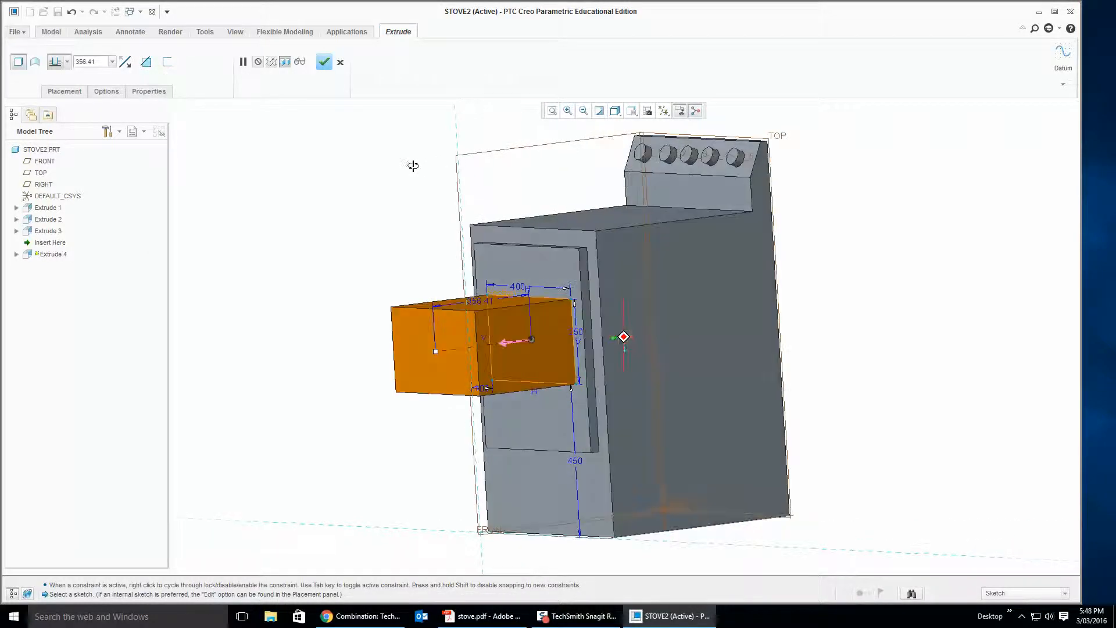
Reverse the extrusion into the oven door and cut the window recess 30 mm deep.
drag(436, 352, 802, 284)
drag(537, 340, 538, 340)
double_click(90, 62)
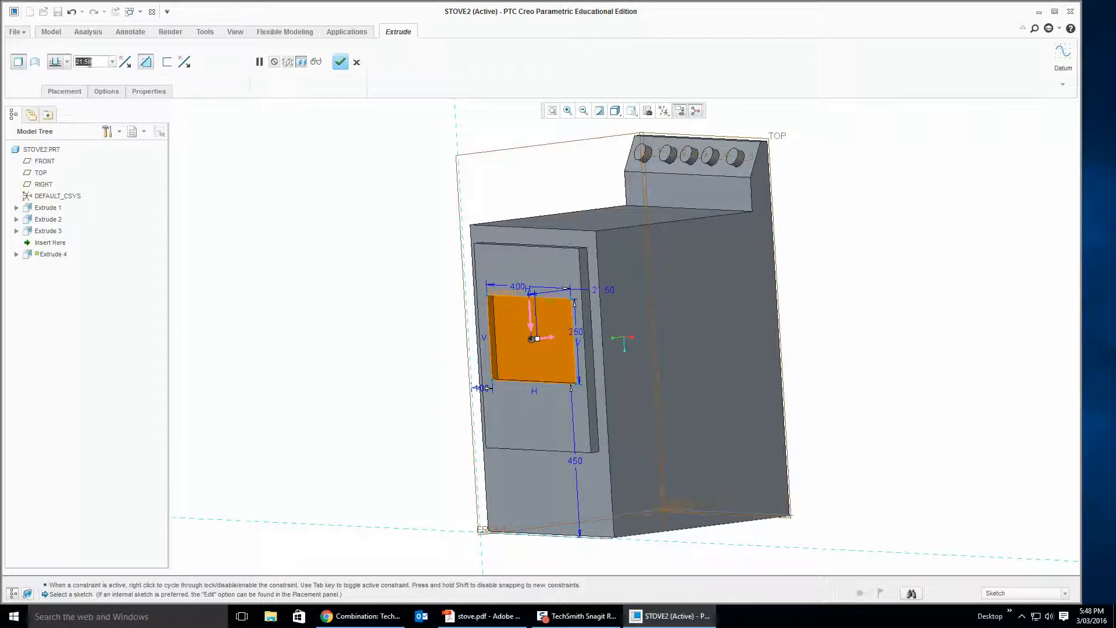
key(Return)
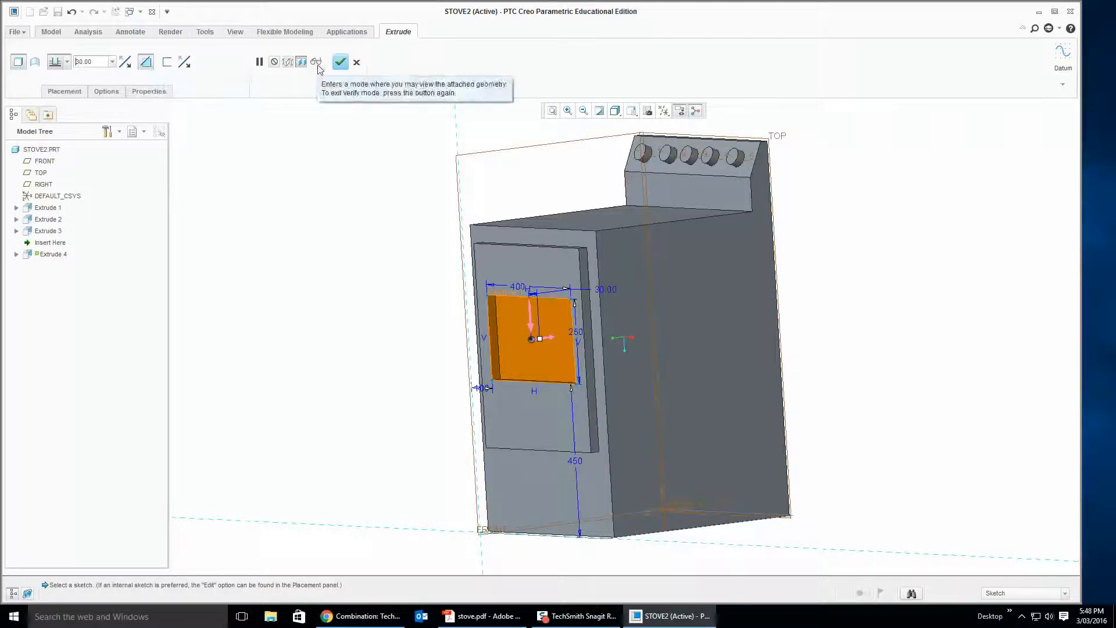
click(340, 62)
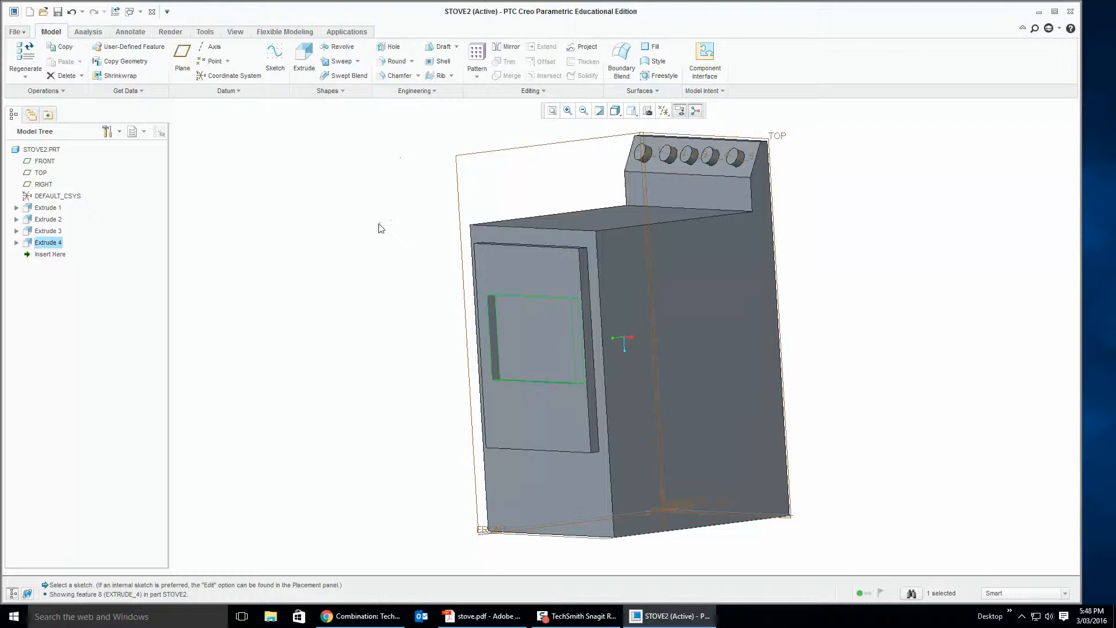
Start an extrusion sketch on the stove's horizontal top surface and check the hotplate dimensions in stove.pdf.
mouse_move(379, 227)
middle_down()
mouse_move(463, 231)
mouse_move(468, 248)
mouse_move(424, 237)
middle_up()
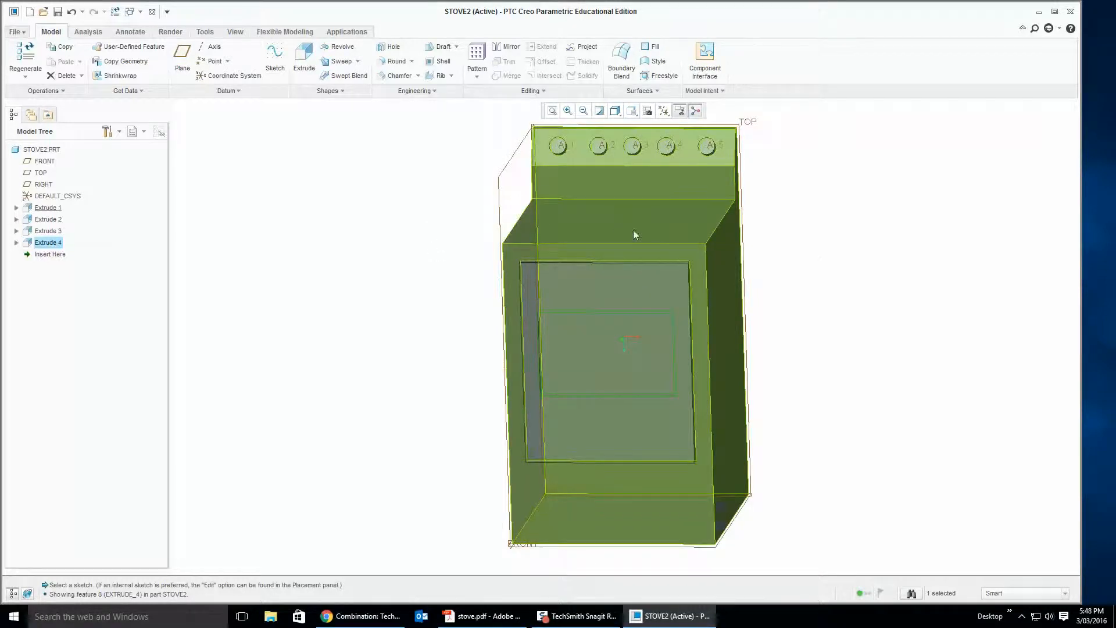
click(304, 58)
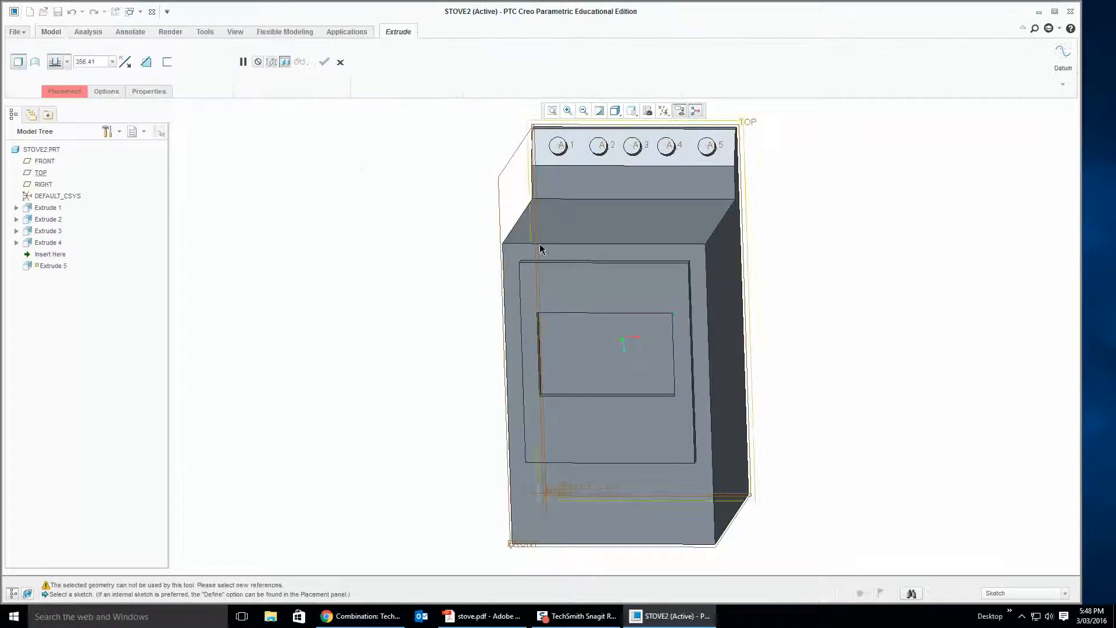
click(568, 226)
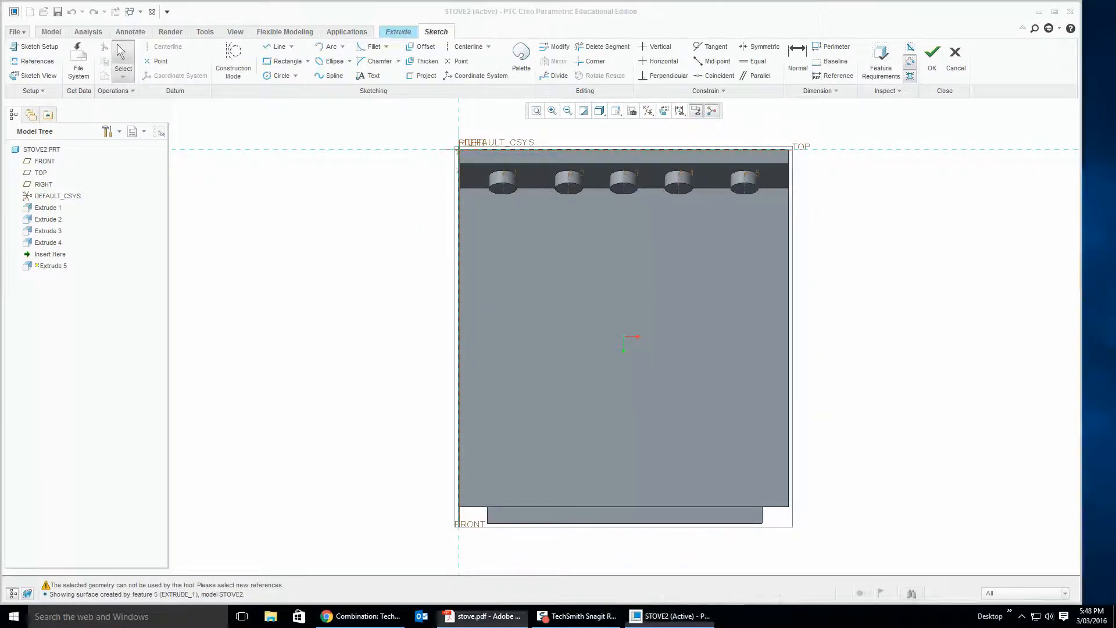
click(482, 616)
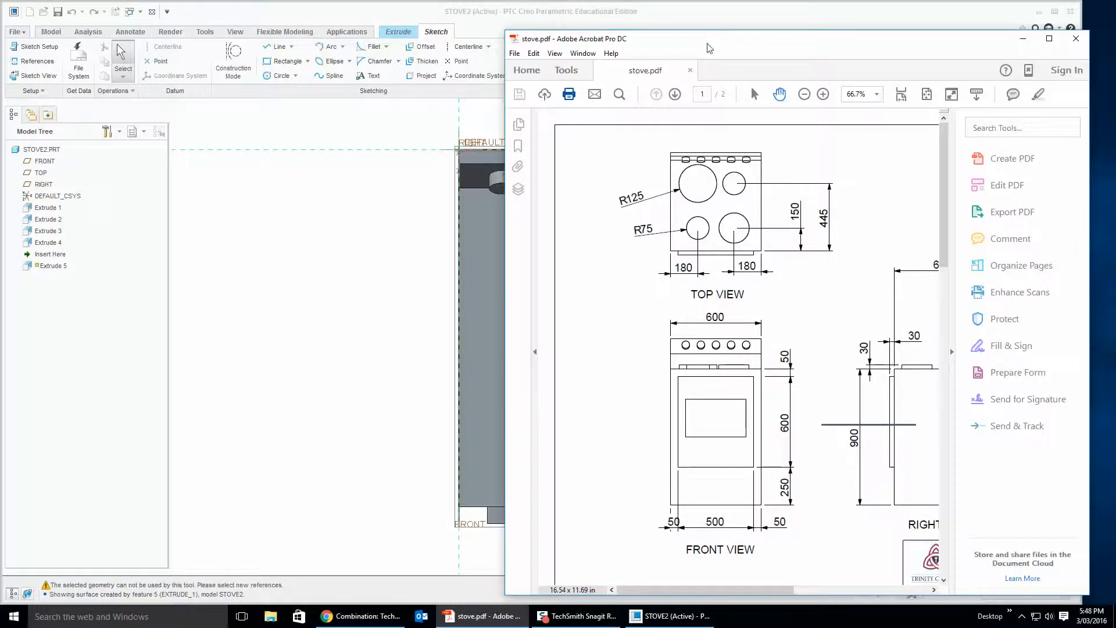
drag(707, 43, 1115, 68)
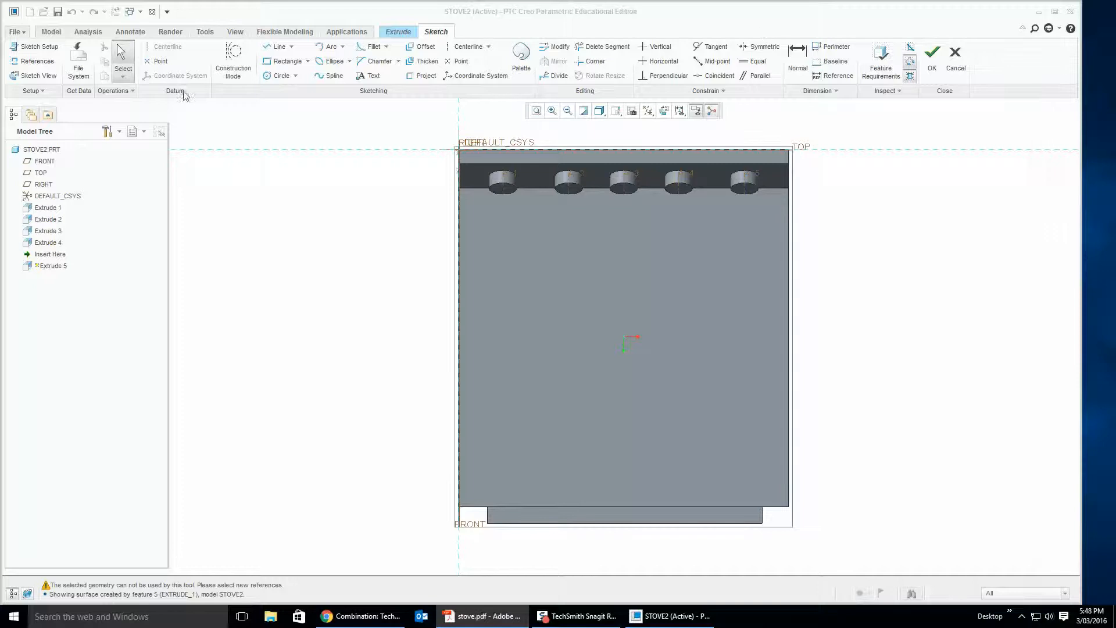
Sketch four hotplate circles in two rows on the stove top, the rear pair about 163 and 125 mm in diameter, the front-right about 181 mm.
click(279, 76)
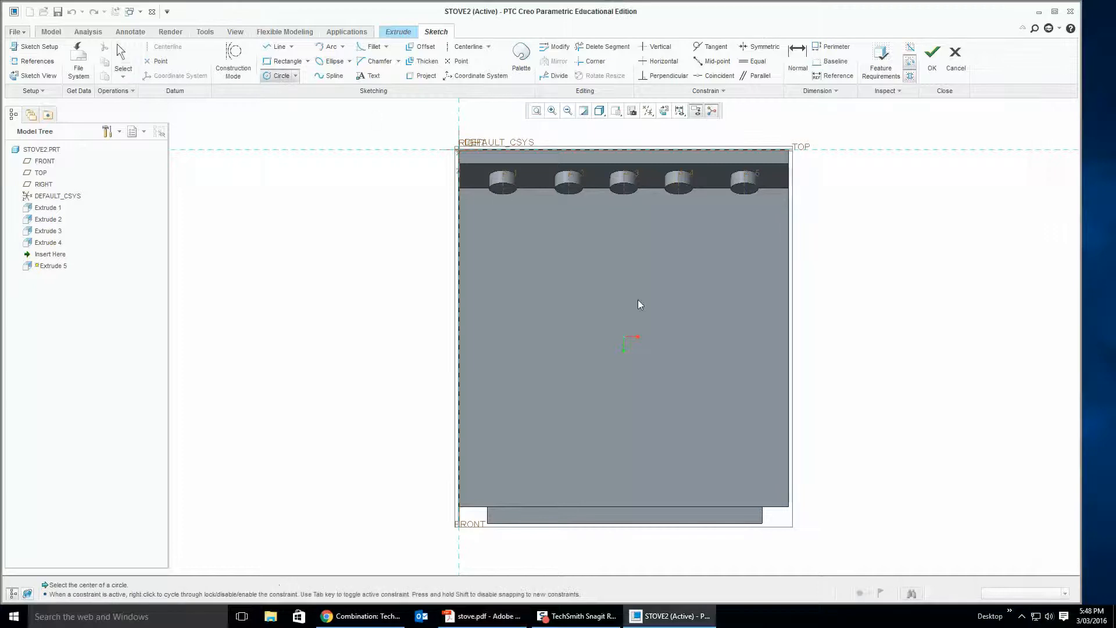
click(533, 260)
click(567, 290)
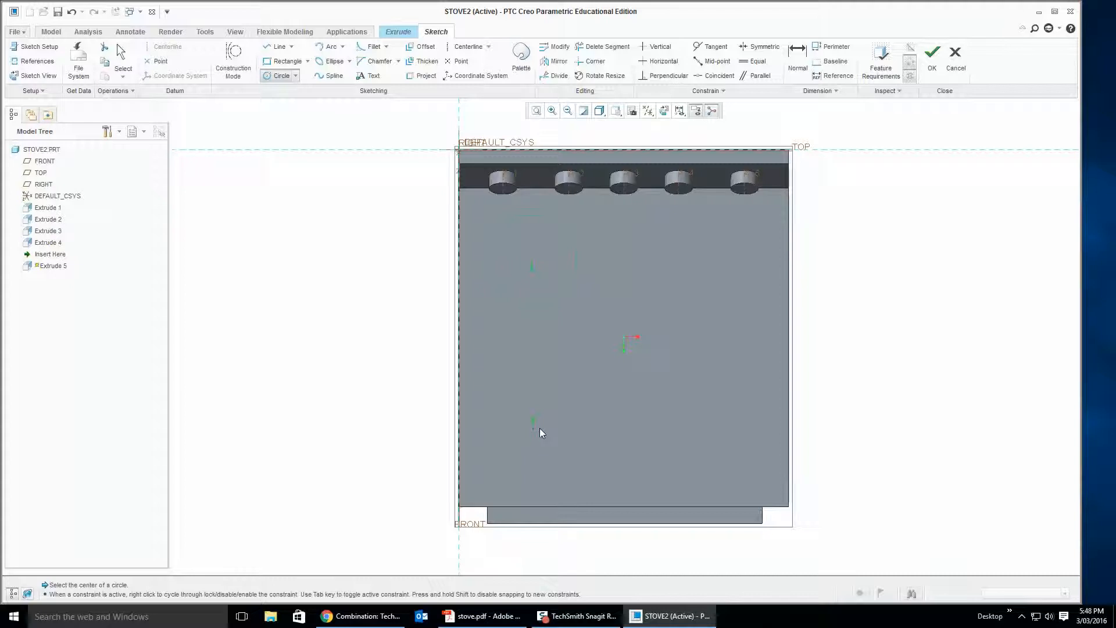
click(539, 430)
click(556, 445)
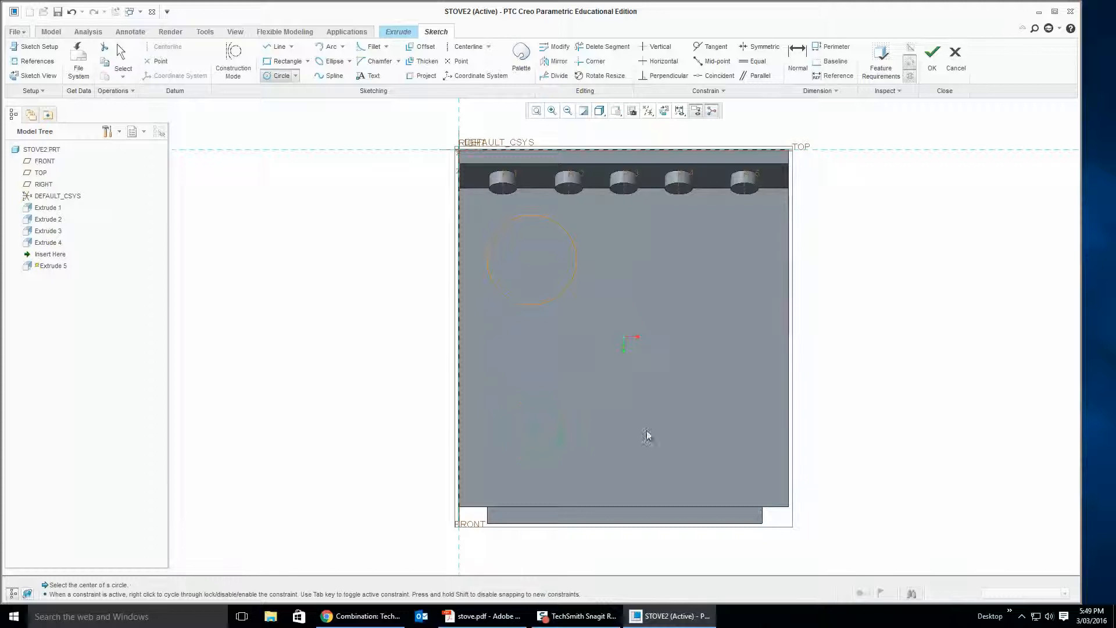
click(698, 262)
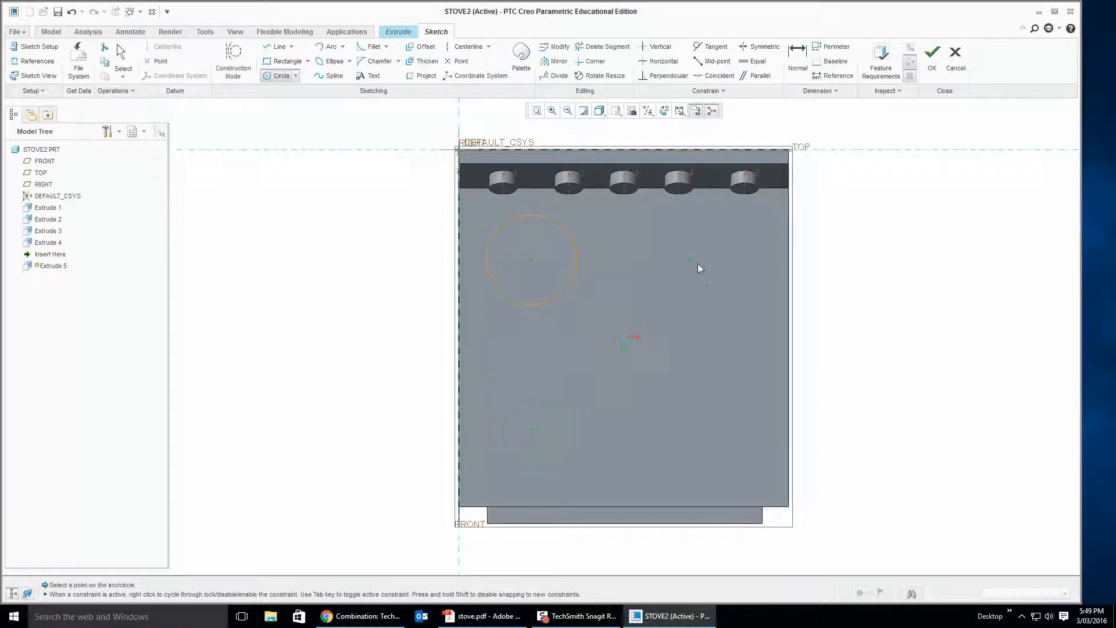
middle_click(713, 290)
click(695, 431)
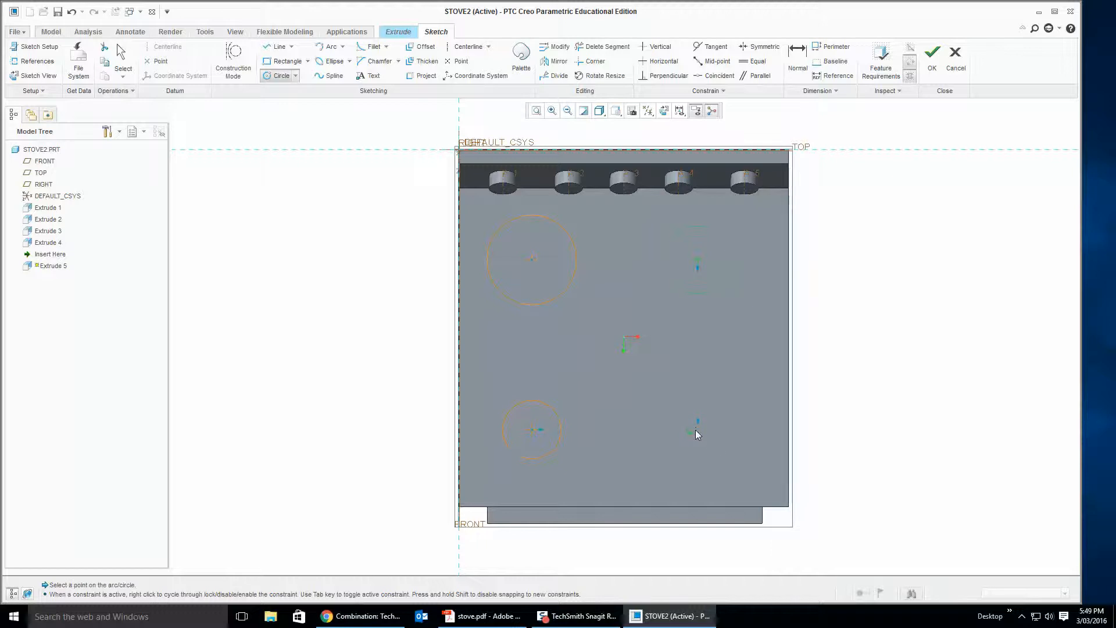
click(716, 452)
click(718, 450)
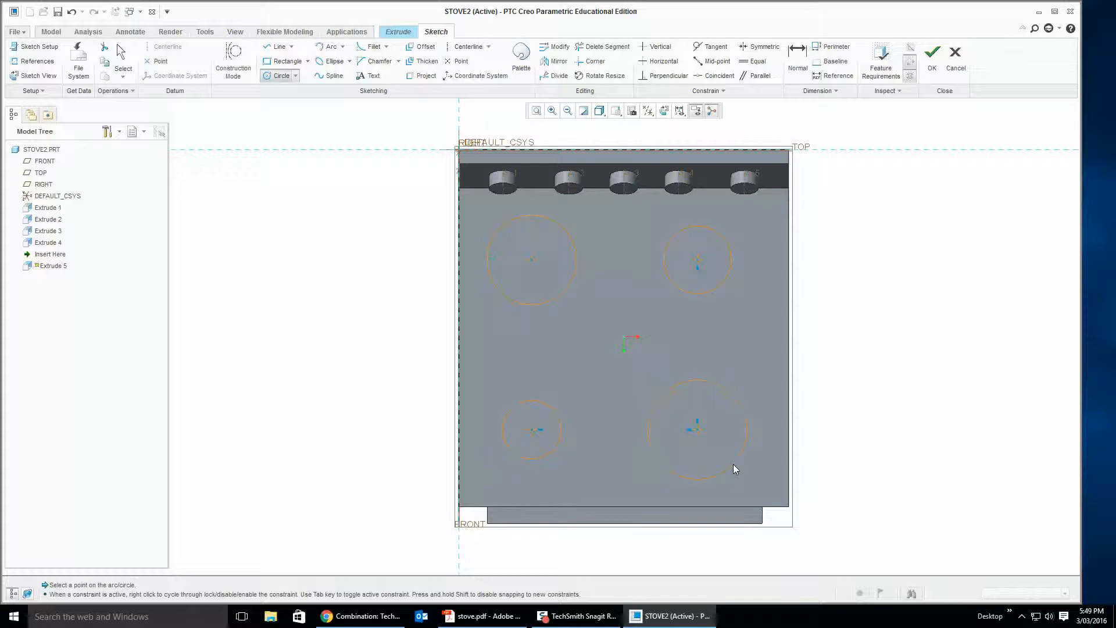
click(733, 464)
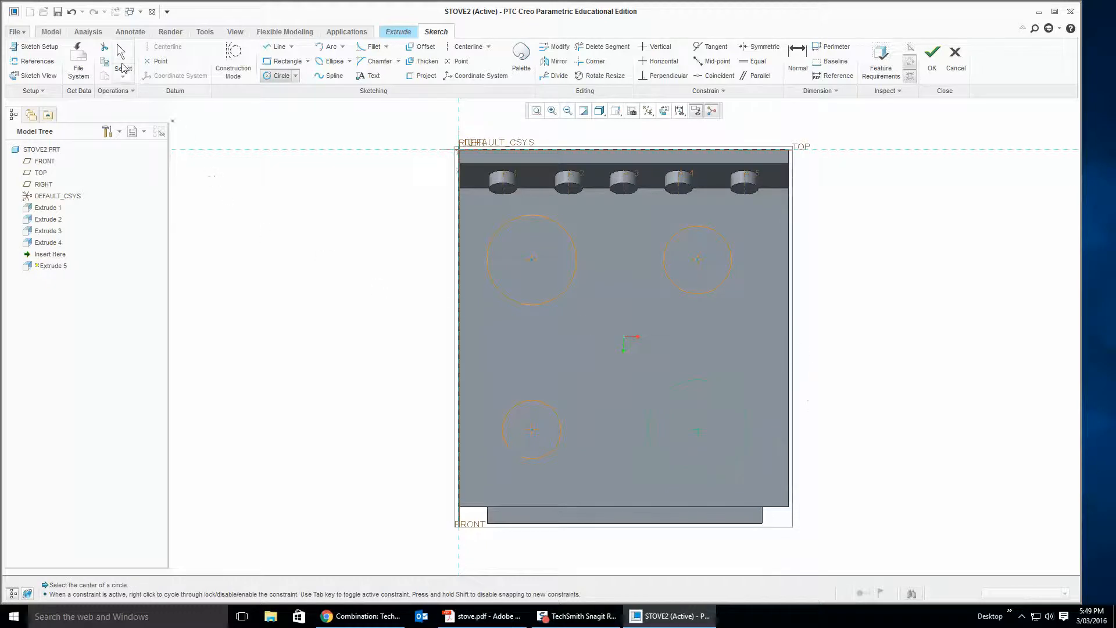
click(122, 68)
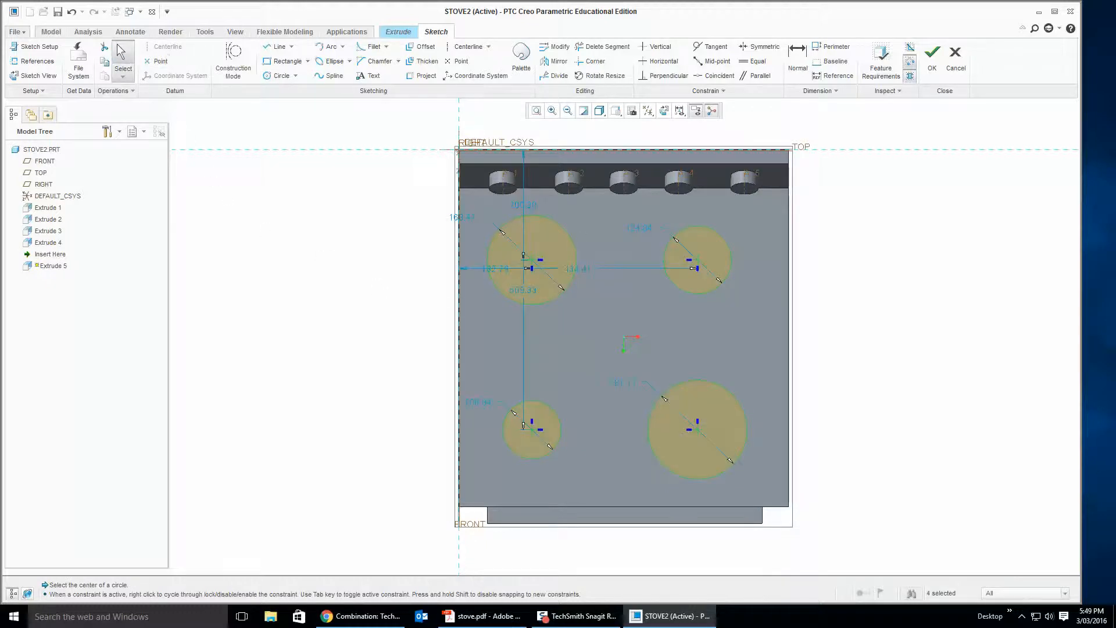
Set the rear-left hotplate's diameter to 250 mm and the rear-right hotplate's diameter to 150 mm.
double_click(462, 219)
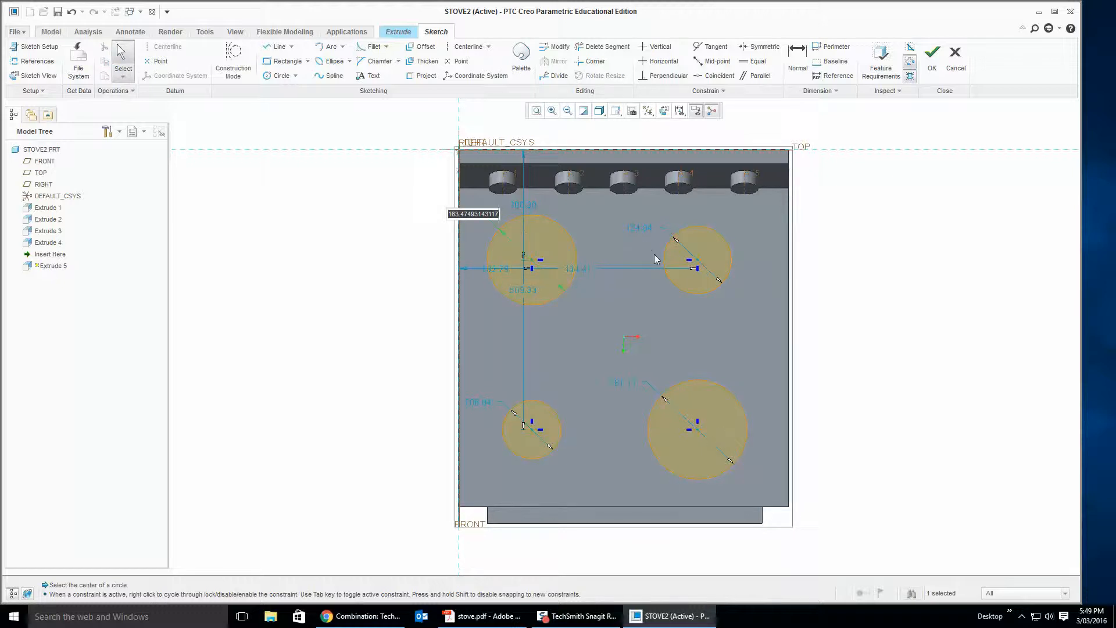
text(250)
key(Return)
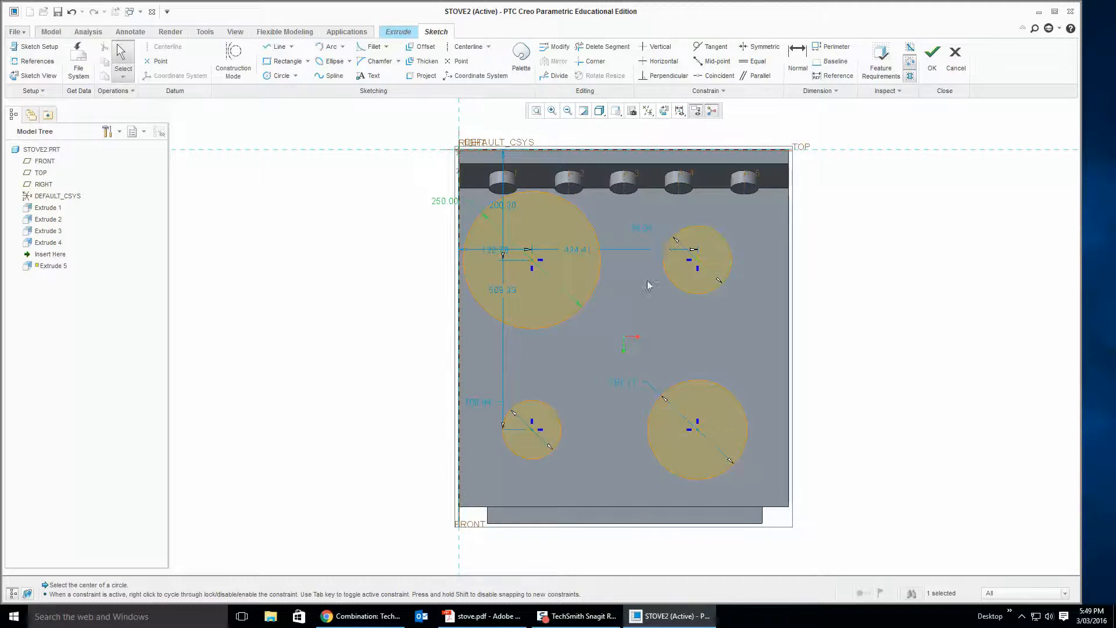
double_click(641, 228)
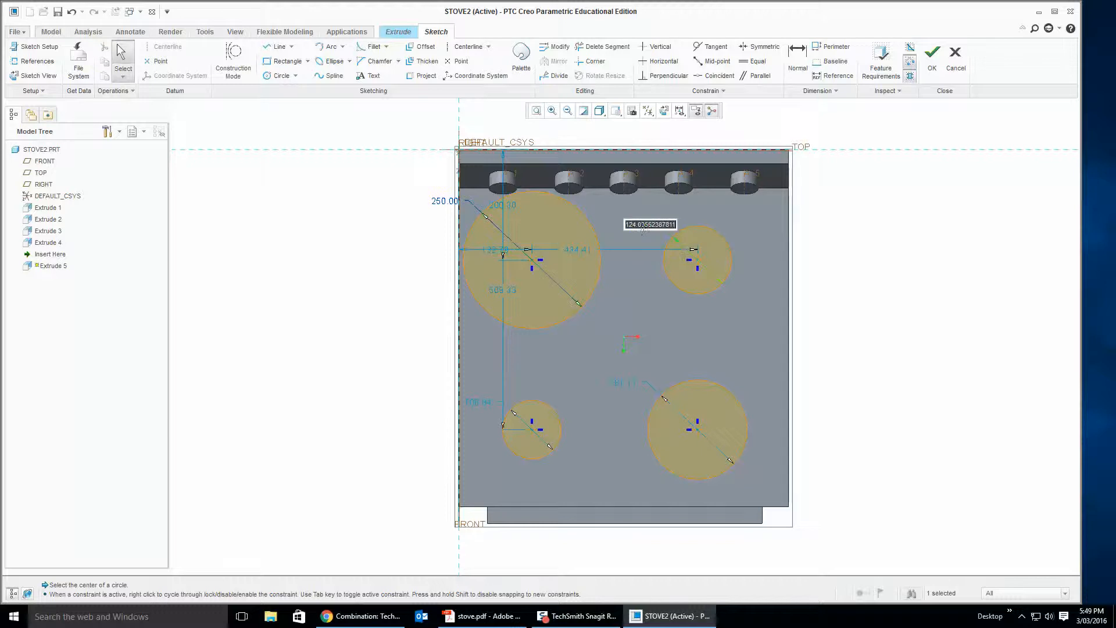
text(150)
key(Return)
Set the front-left hotplate's diameter to 150 mm and the front-right hotplate's diameter to 180 mm.
double_click(478, 402)
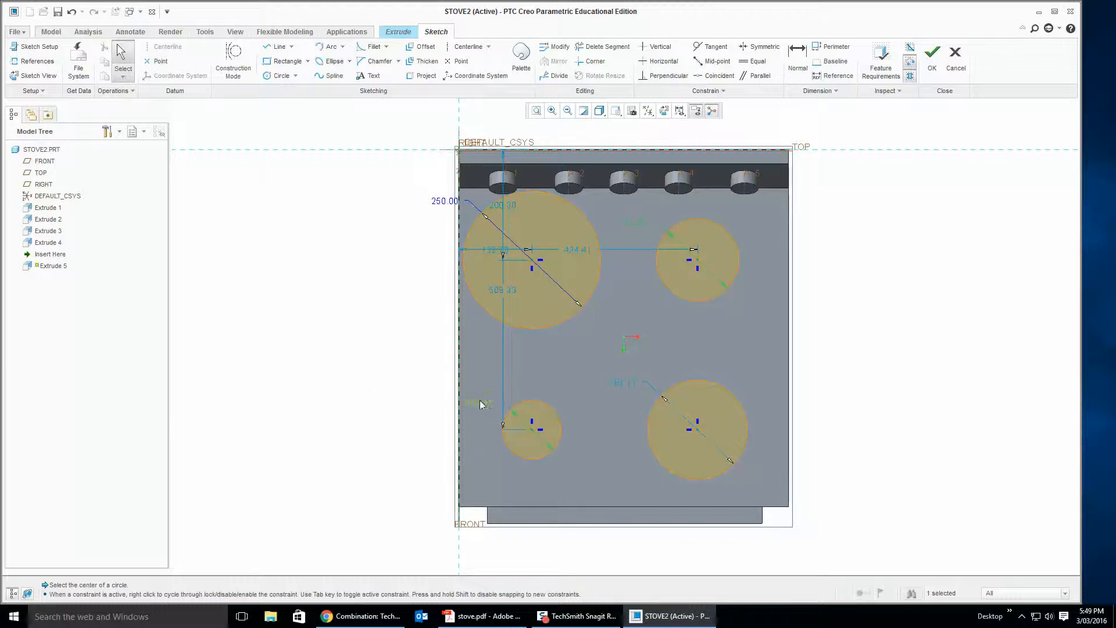
text(150)
key(Return)
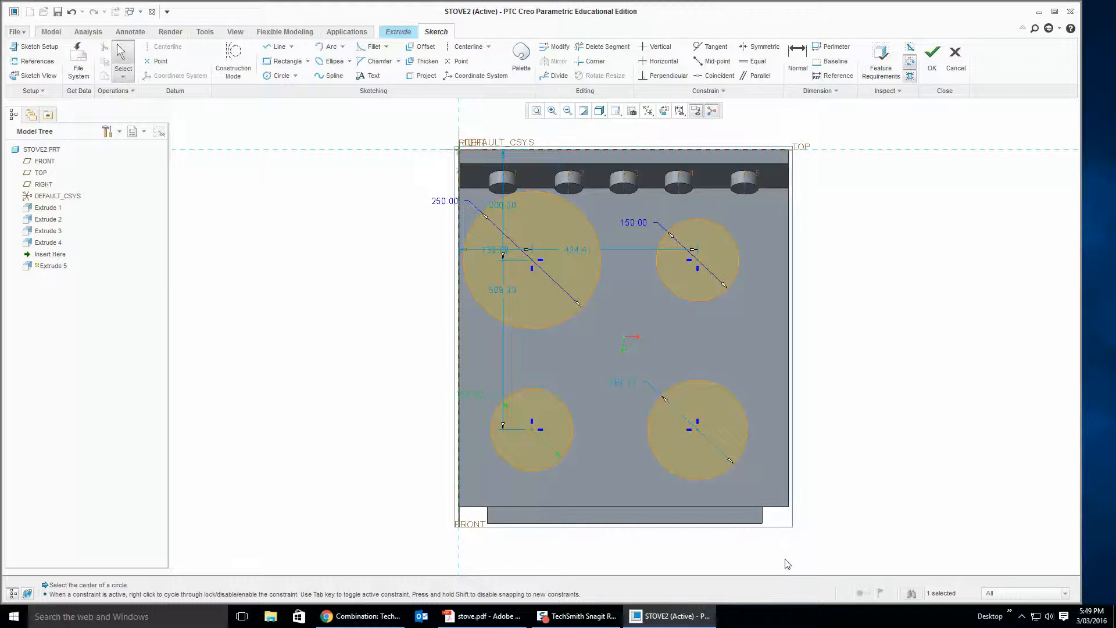
double_click(626, 384)
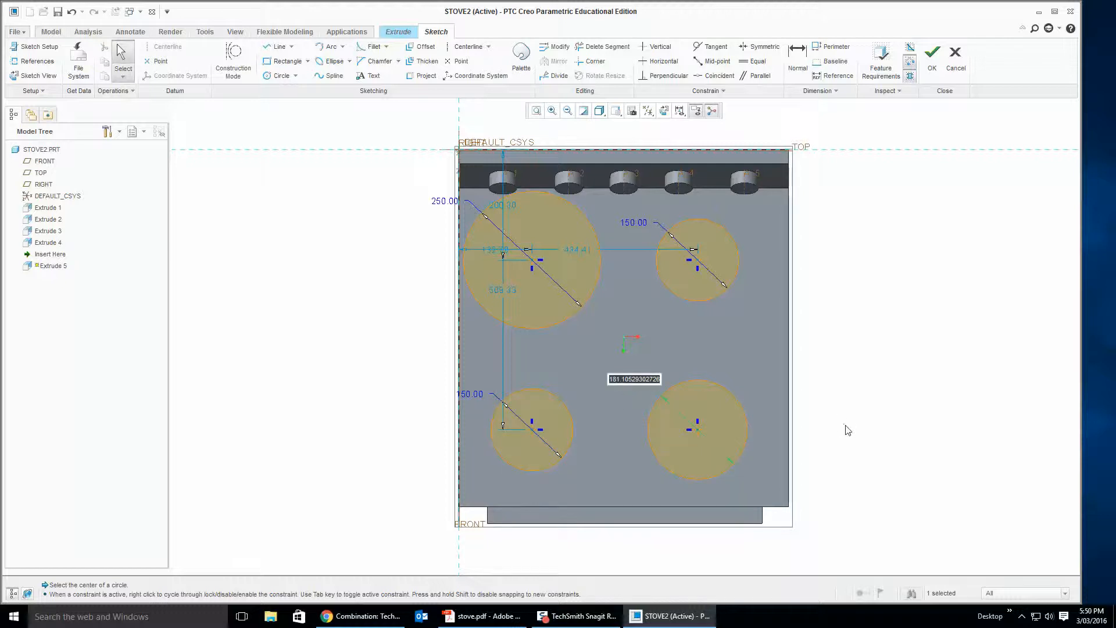
text(180)
key(Return)
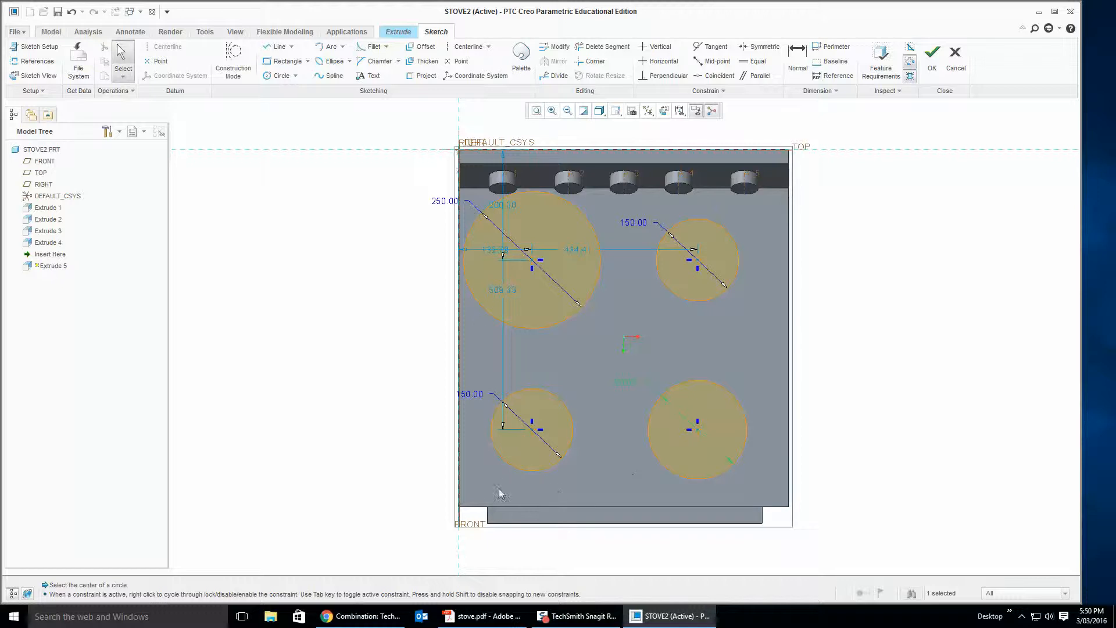
Set the centres of the left hotplates 180 mm and the right hotplates 420 mm from the stove's left edge.
double_click(498, 250)
text(180)
key(Return)
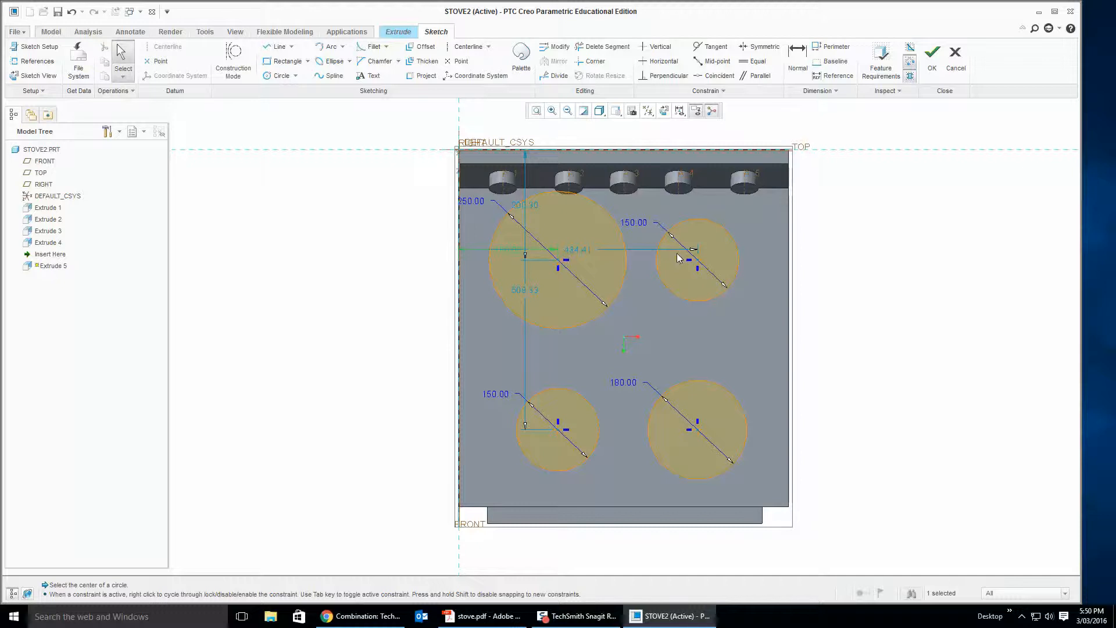
double_click(573, 253)
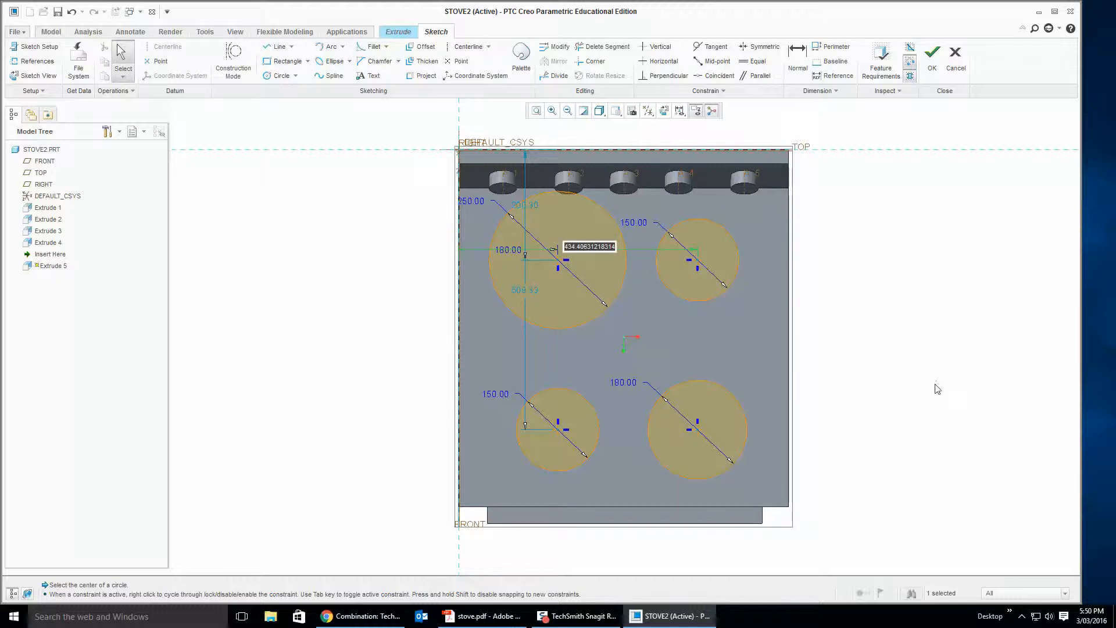
text(420)
key(Return)
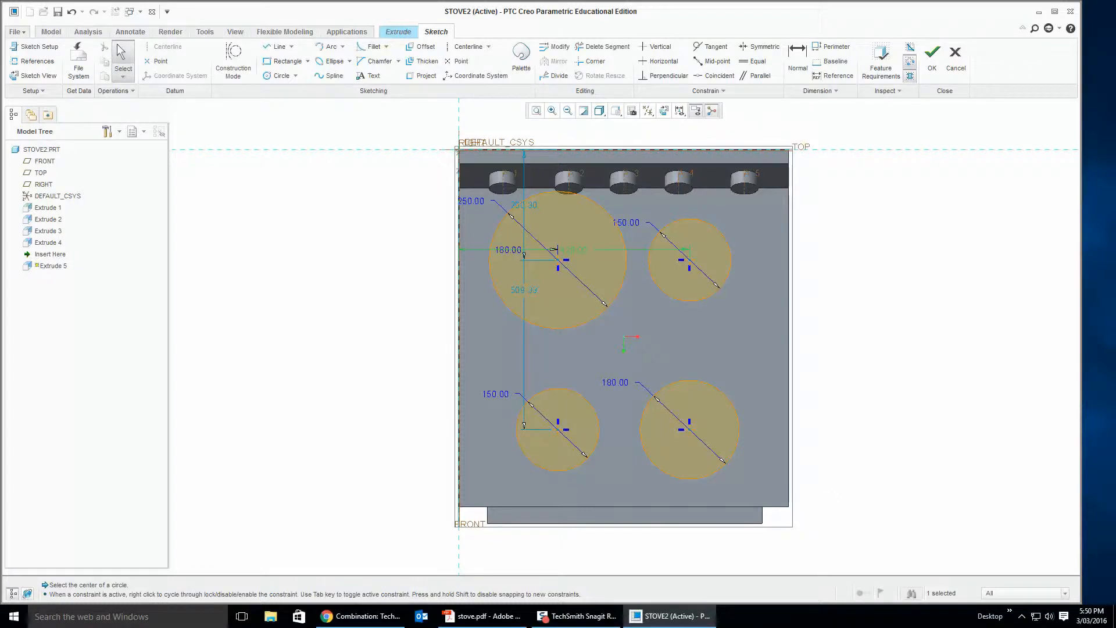
Check the hotplate positions in stove.pdf and set the front hotplates' centres 500 mm from the stove's back edge.
click(482, 616)
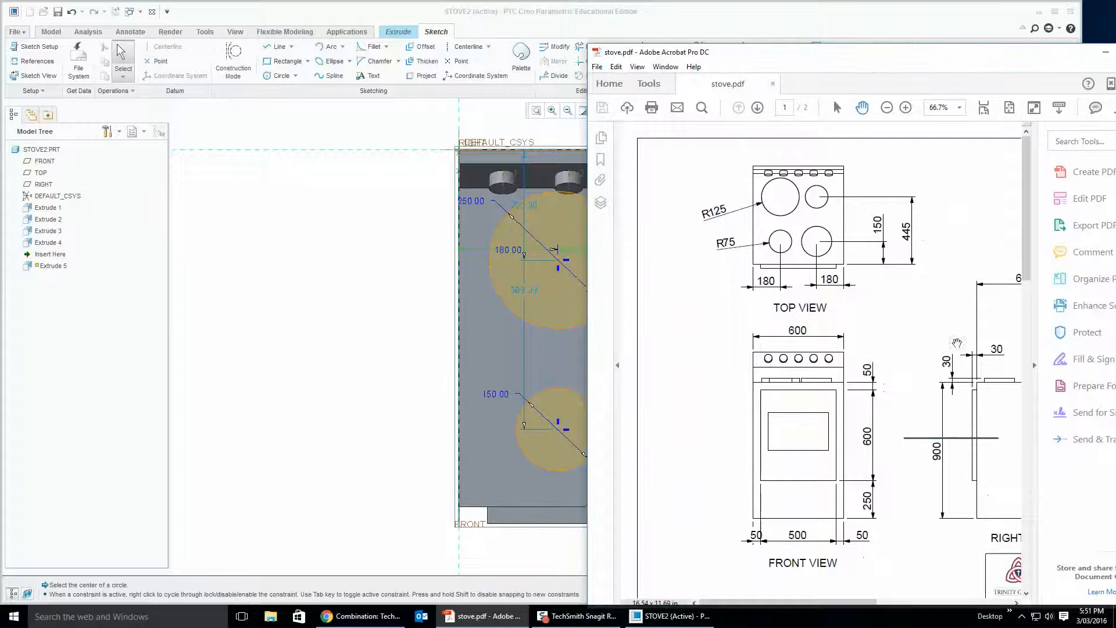
drag(889, 63, 560, 1)
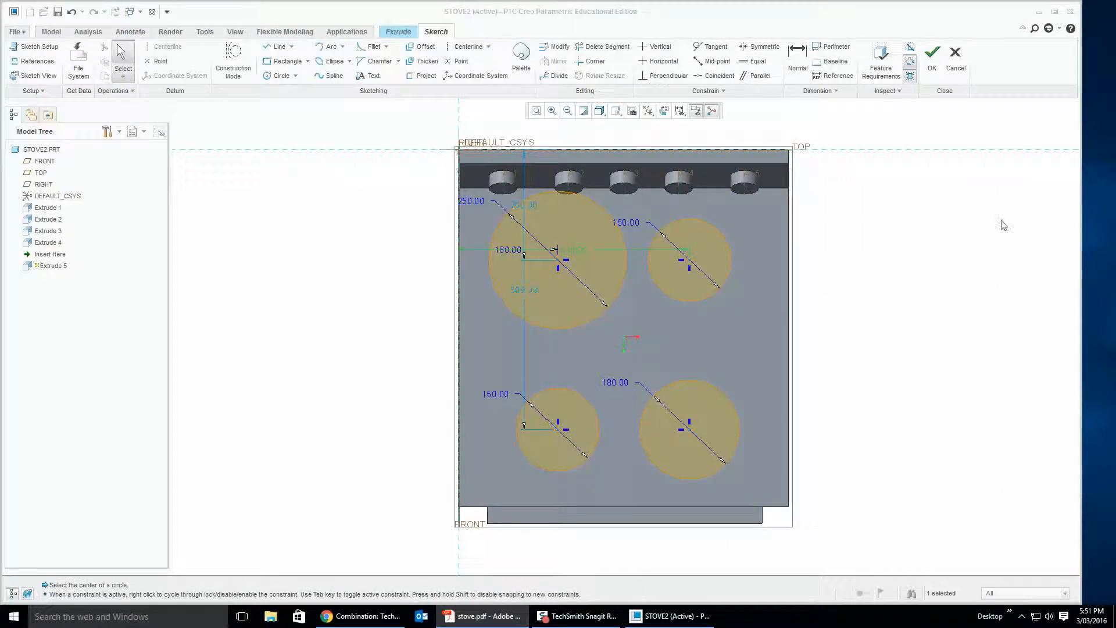
double_click(517, 289)
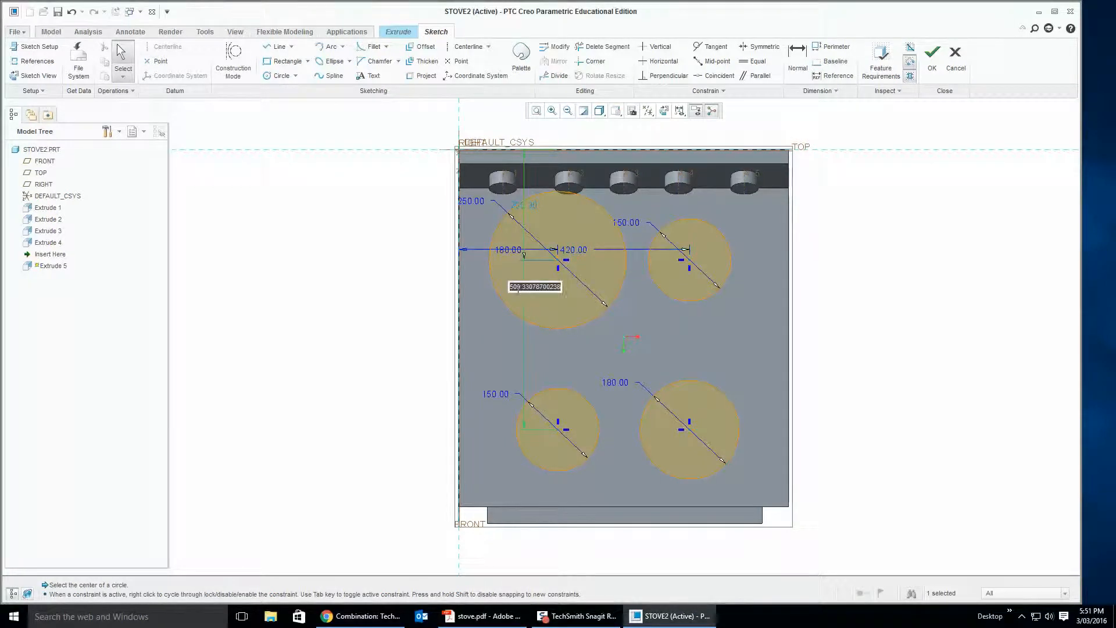
text(500)
key(Return)
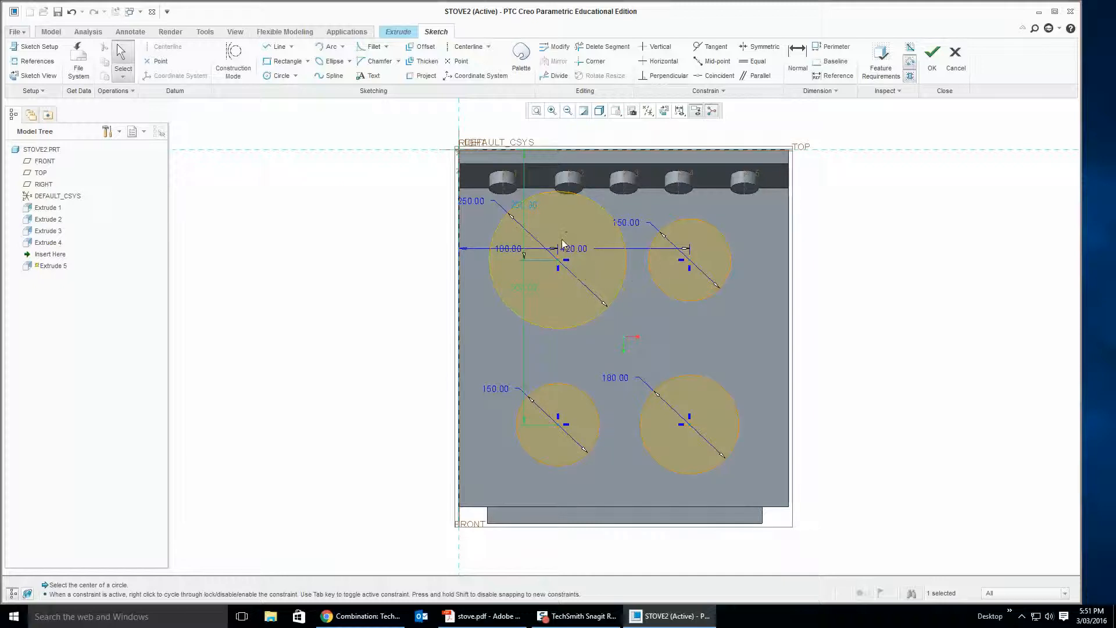
Set the rear hotplates' centres 205 mm from the stove's back edge and finish the sketch.
scroll(562, 244, up, 1)
scroll(551, 226, up, 2)
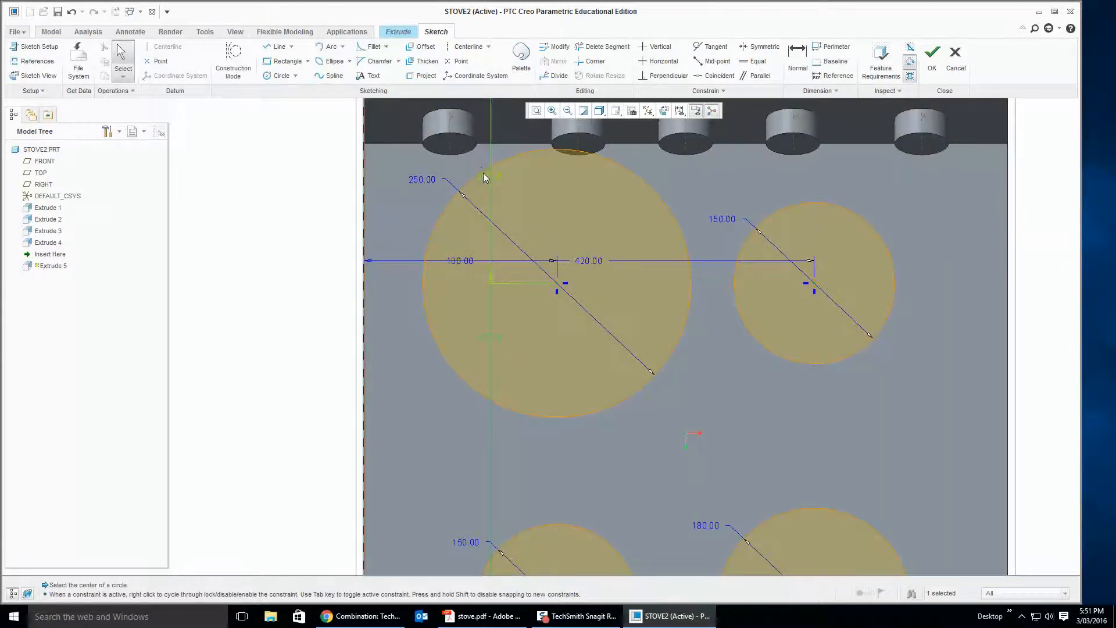
click(484, 174)
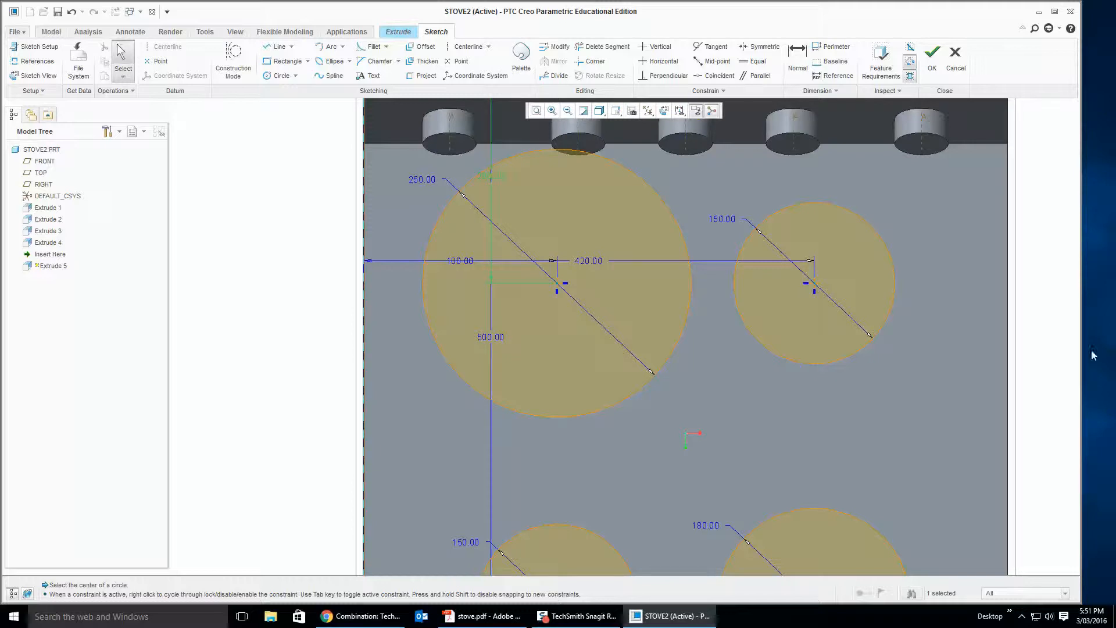
scroll(660, 289, down, 2)
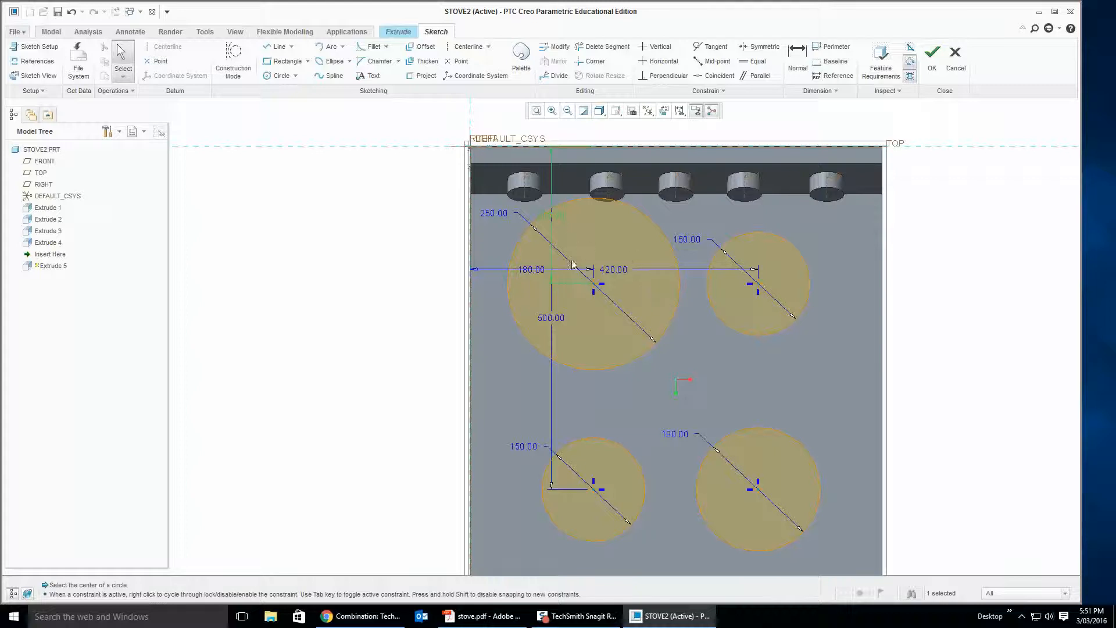
double_click(552, 215)
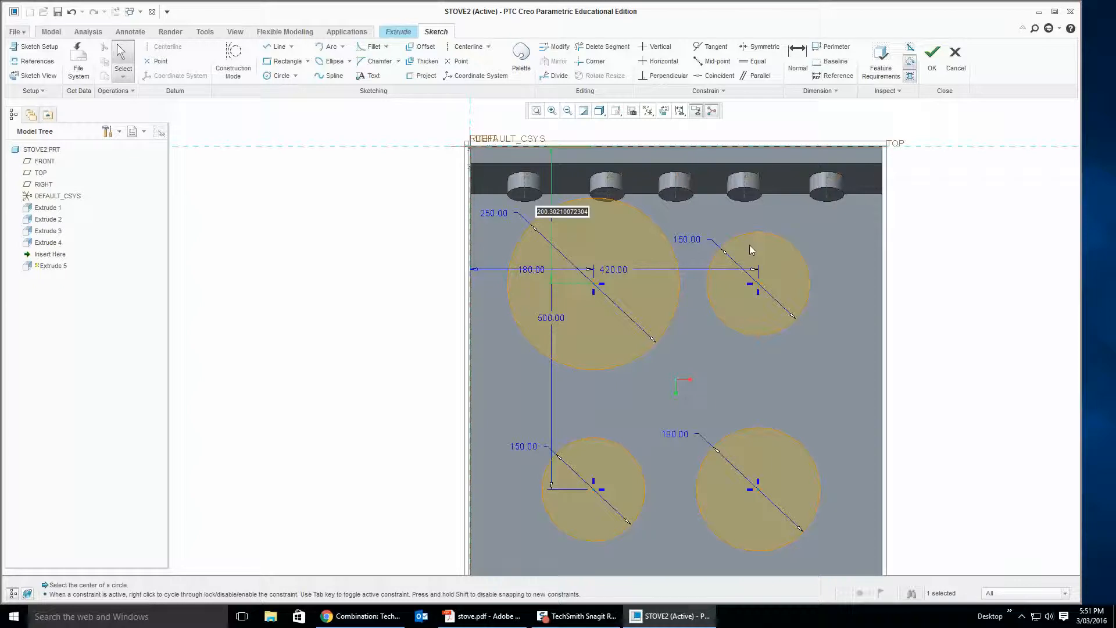
text(205)
key(Return)
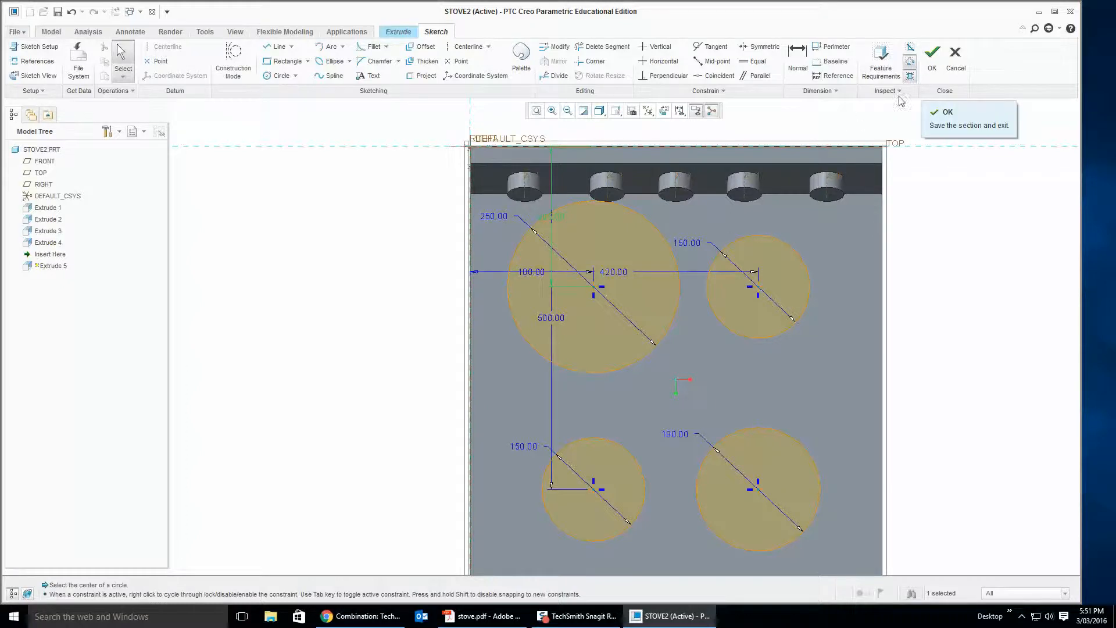
mouse_move(800, 265)
middle_down()
mouse_move(818, 237)
mouse_move(809, 255)
middle_up()
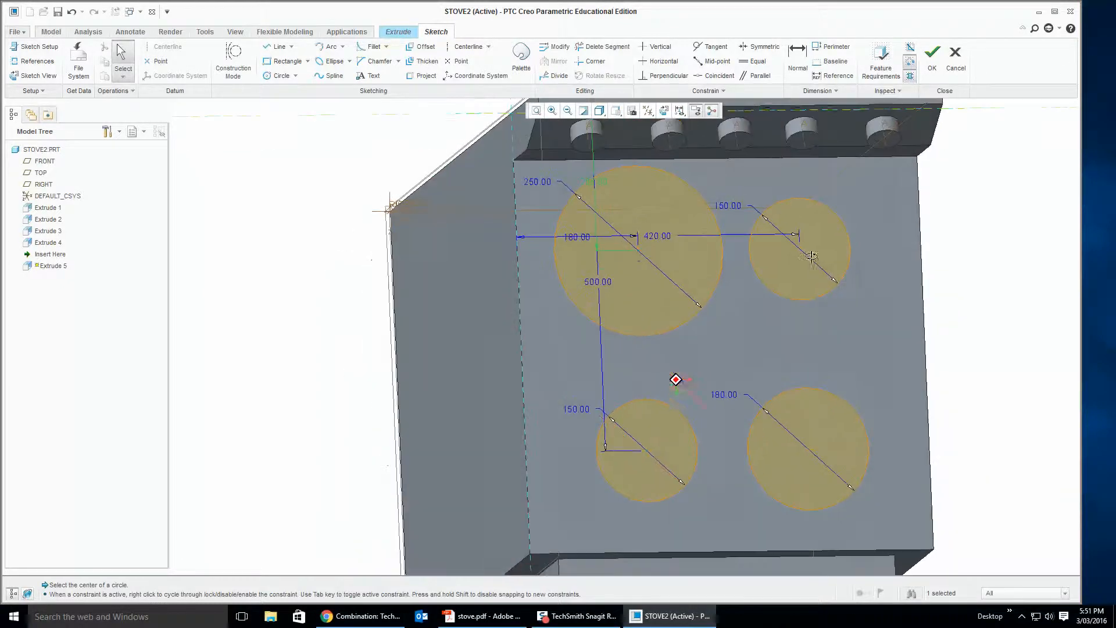
click(942, 52)
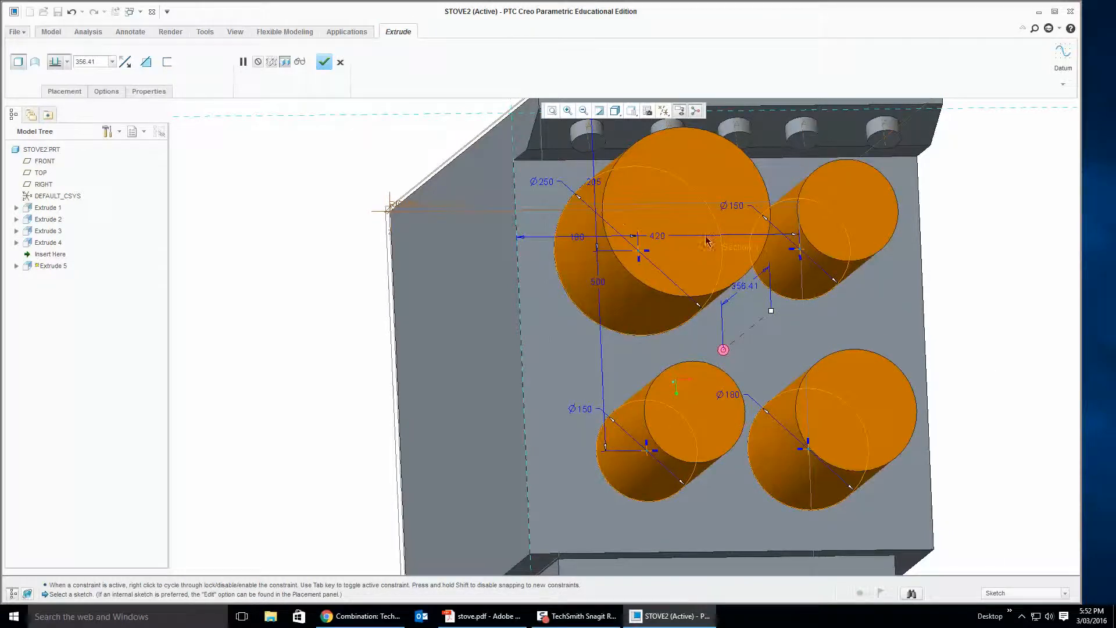
Extrude the four hotplate circles 30 mm upward from the stove top.
double_click(85, 61)
text(0)
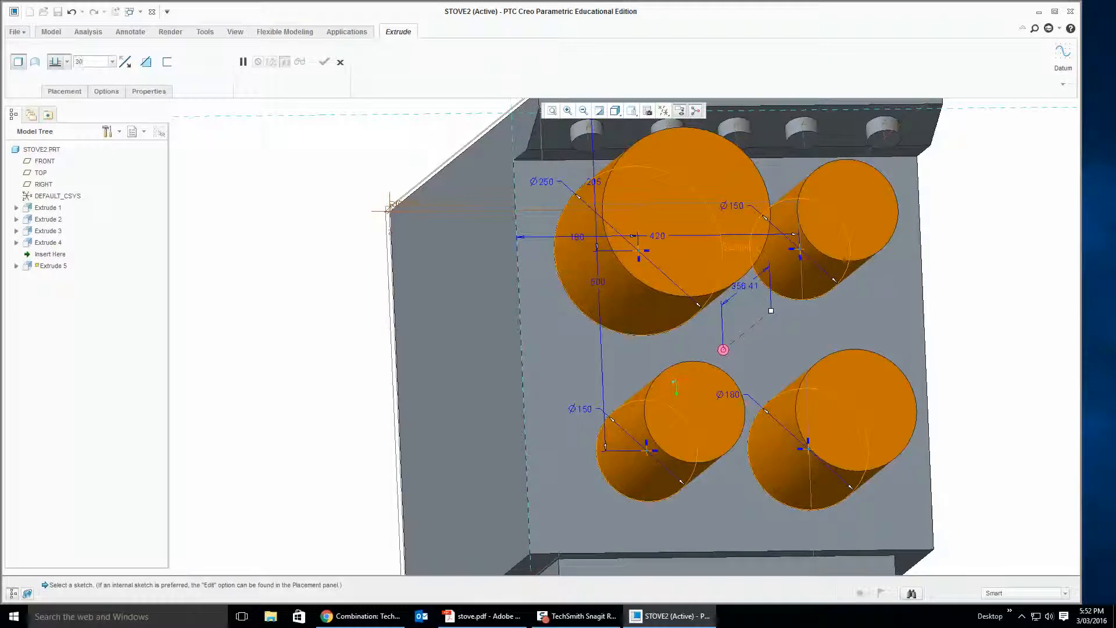
key(Return)
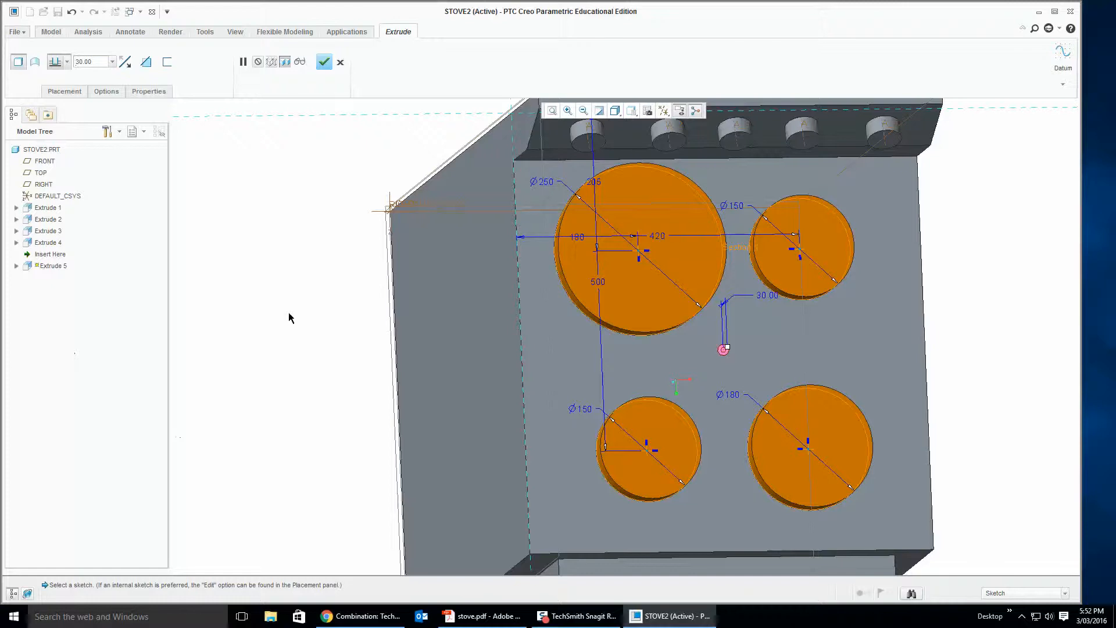
middle_drag(291, 318, 276, 273)
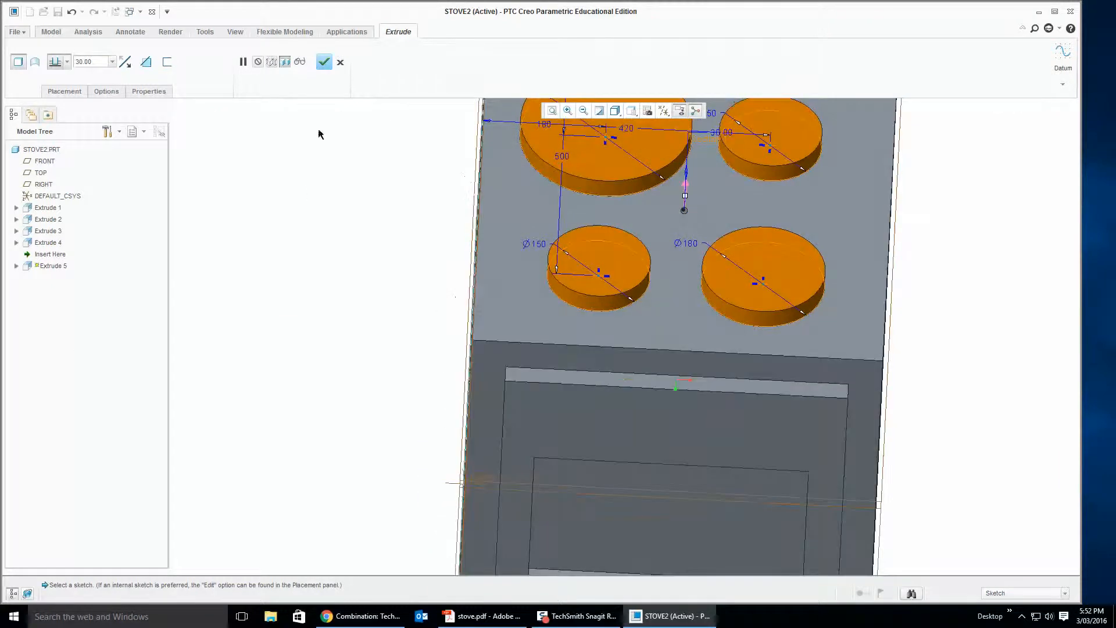
click(323, 63)
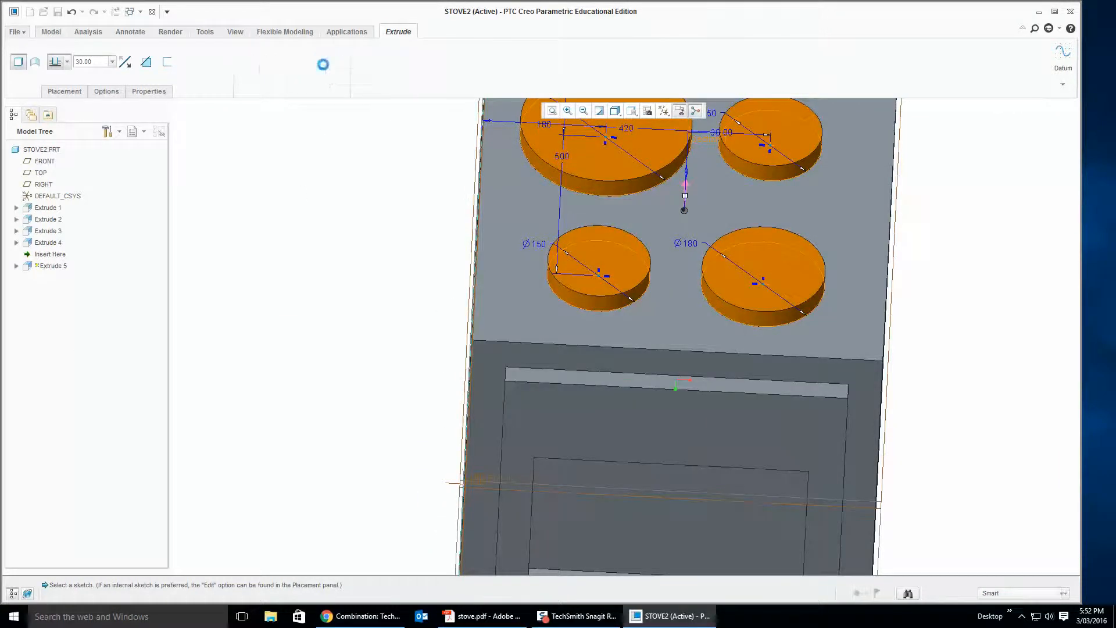
Inspect the whole stove model and switch to stove.pdf to view the drawing's dimensioned views.
scroll(437, 332, up, 2)
scroll(459, 317, down, 10)
middle_drag(460, 314, 348, 319)
key(alt+Tab)
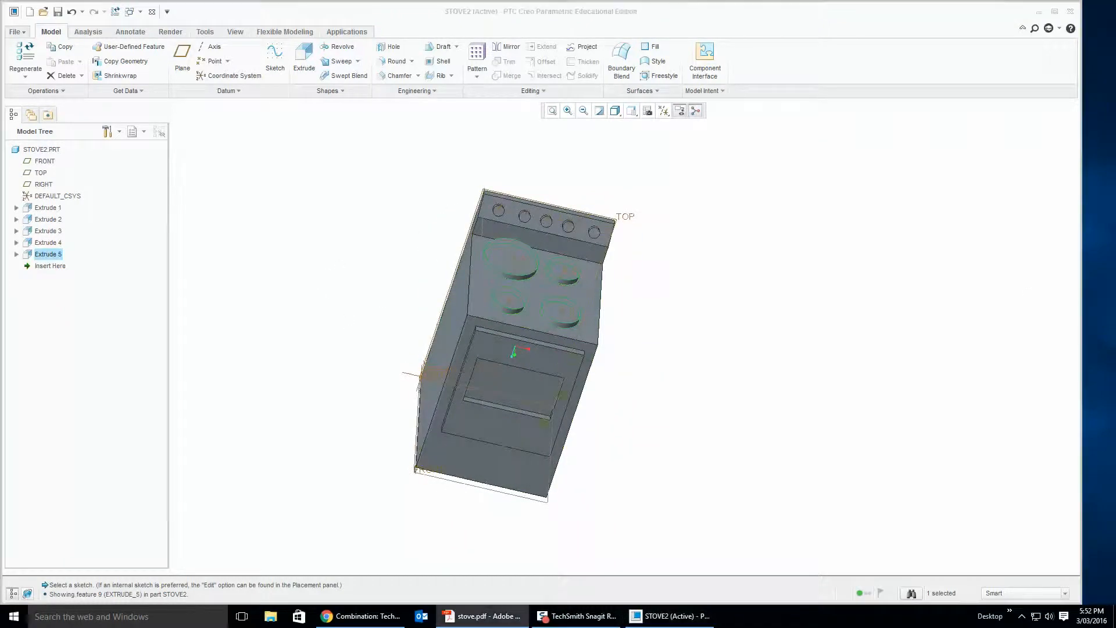
mouse_move(1115, 70)
mouse_down()
mouse_move(697, 36)
mouse_move(865, 57)
mouse_move(660, 46)
mouse_up()
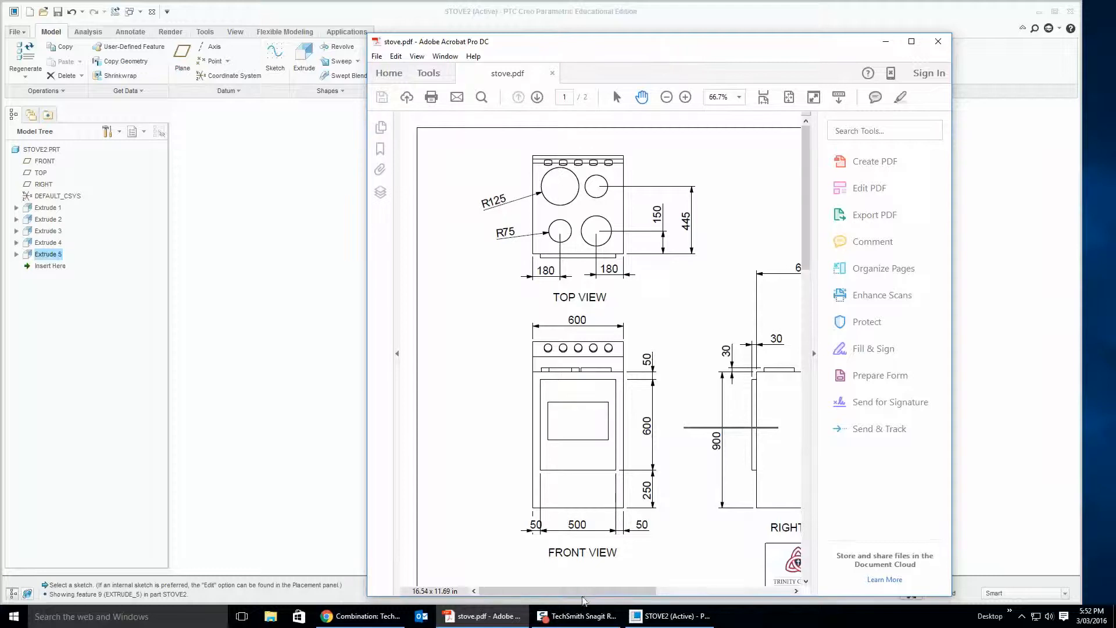
Check the right view and the 3D picture in stove.pdf, and return to the stove model in Creo.
drag(606, 592, 741, 595)
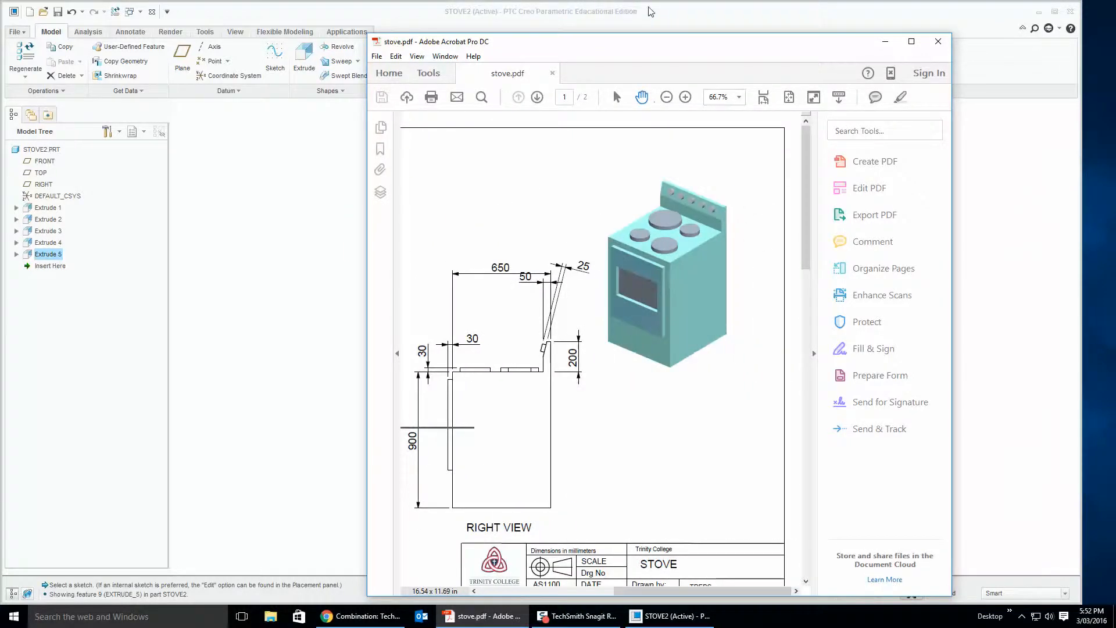
drag(650, 48, 1115, 87)
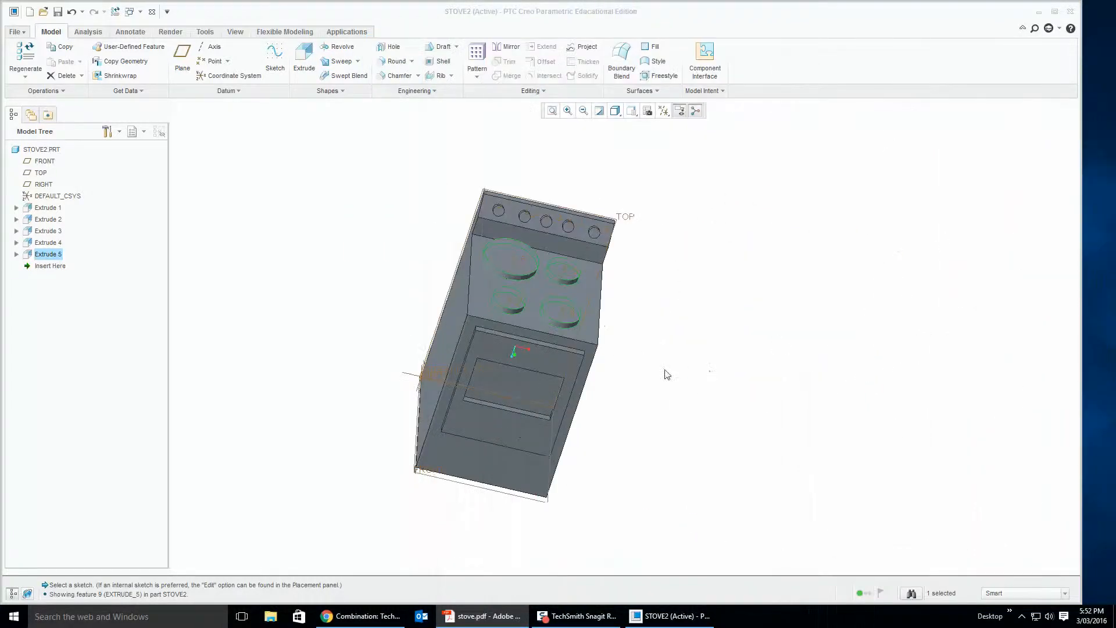
mouse_move(667, 373)
middle_down()
mouse_move(650, 341)
mouse_move(655, 369)
middle_up()
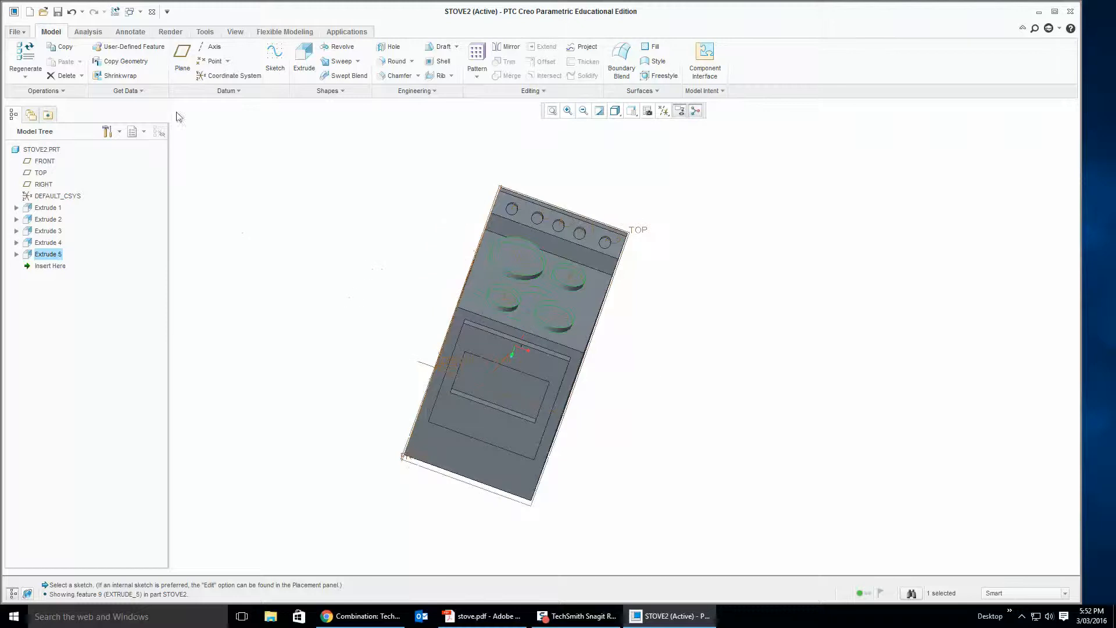
Apply the blue appearance to the hotplates, the stove's top and side surfaces, and the splashback's top edge surface.
click(170, 32)
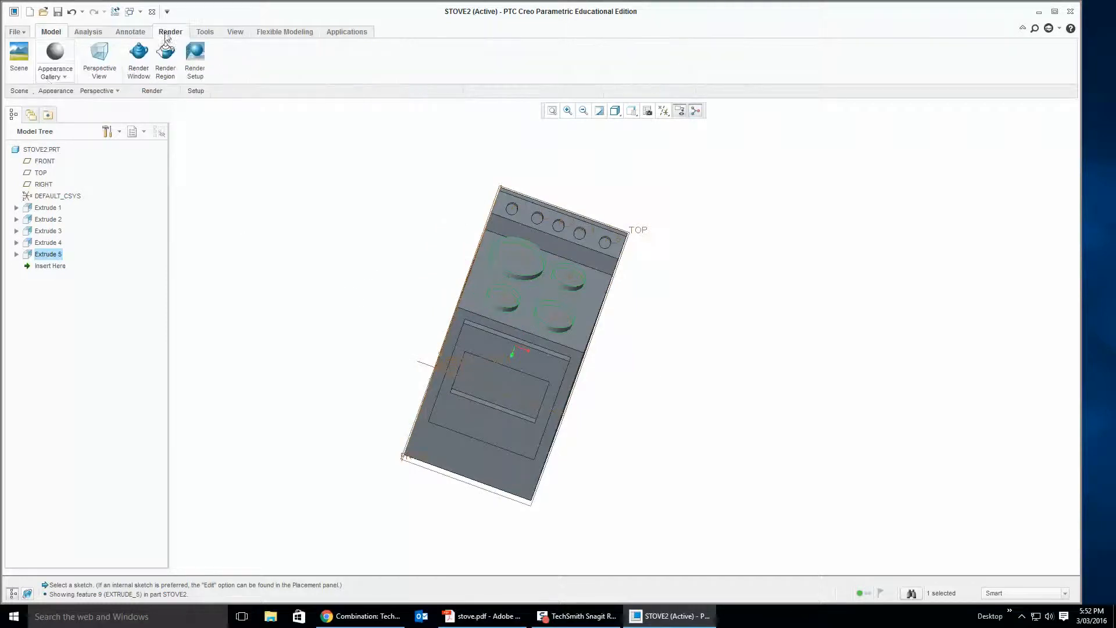
click(56, 73)
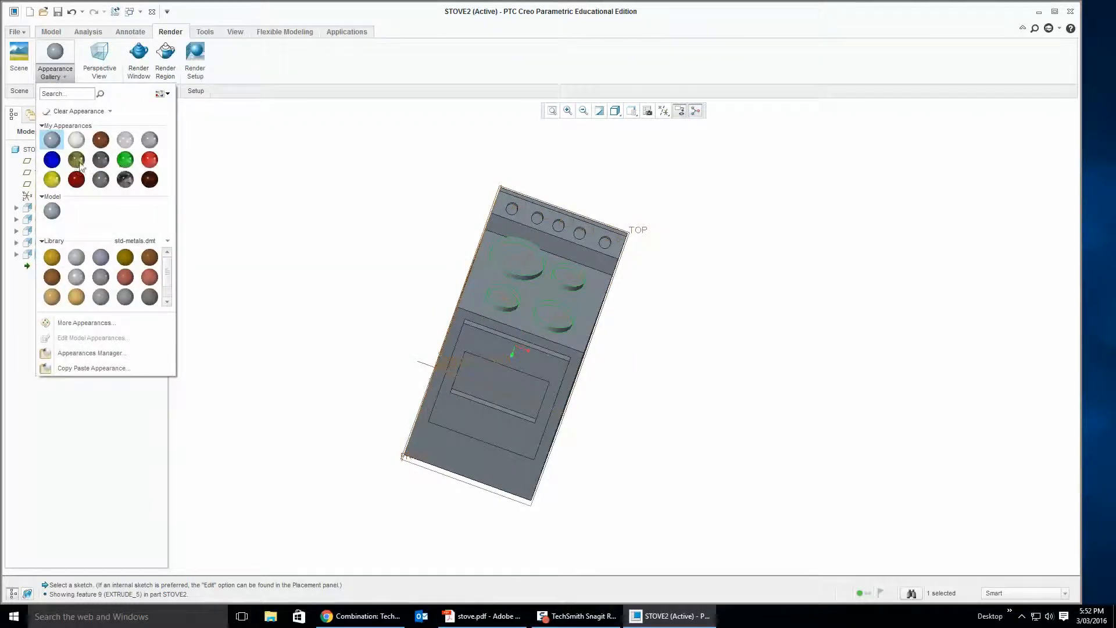
click(52, 161)
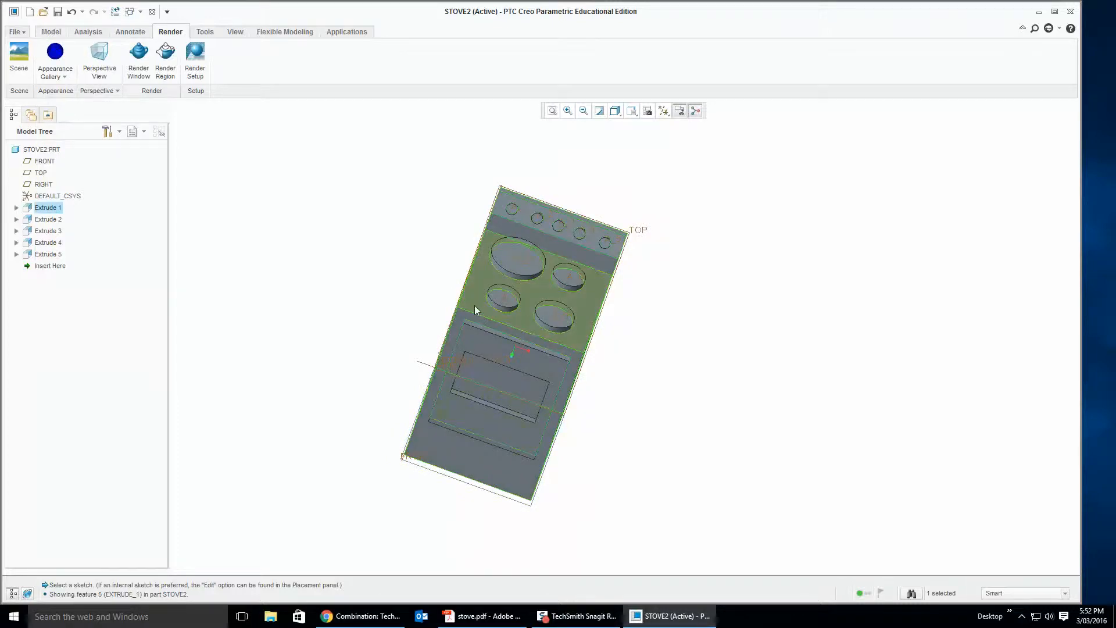
click(480, 318)
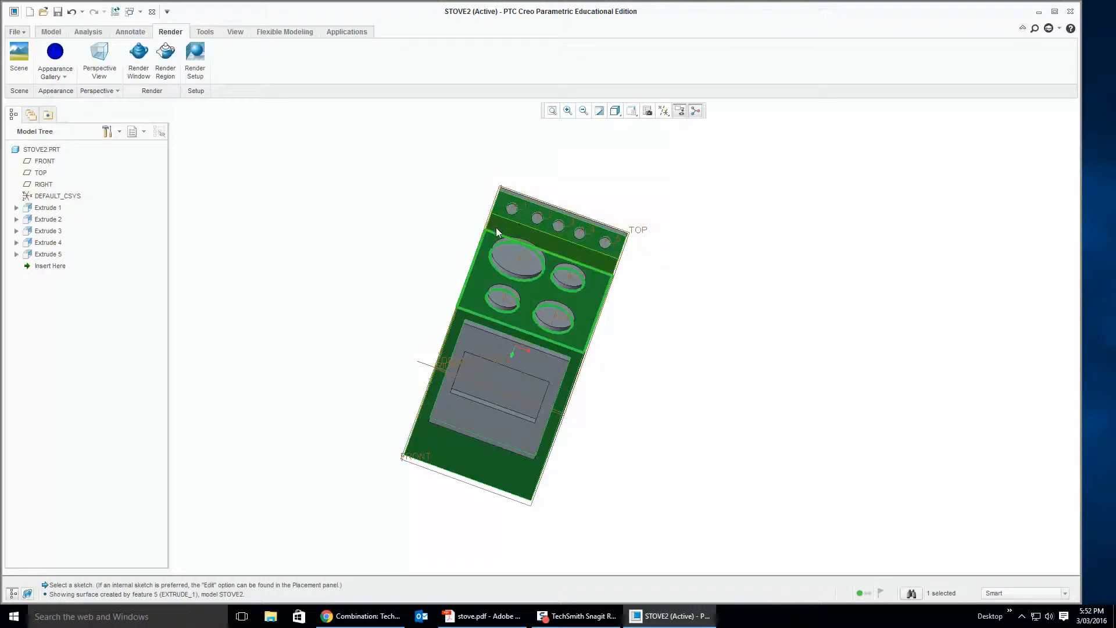
shift+middle_drag(580, 346, 509, 320)
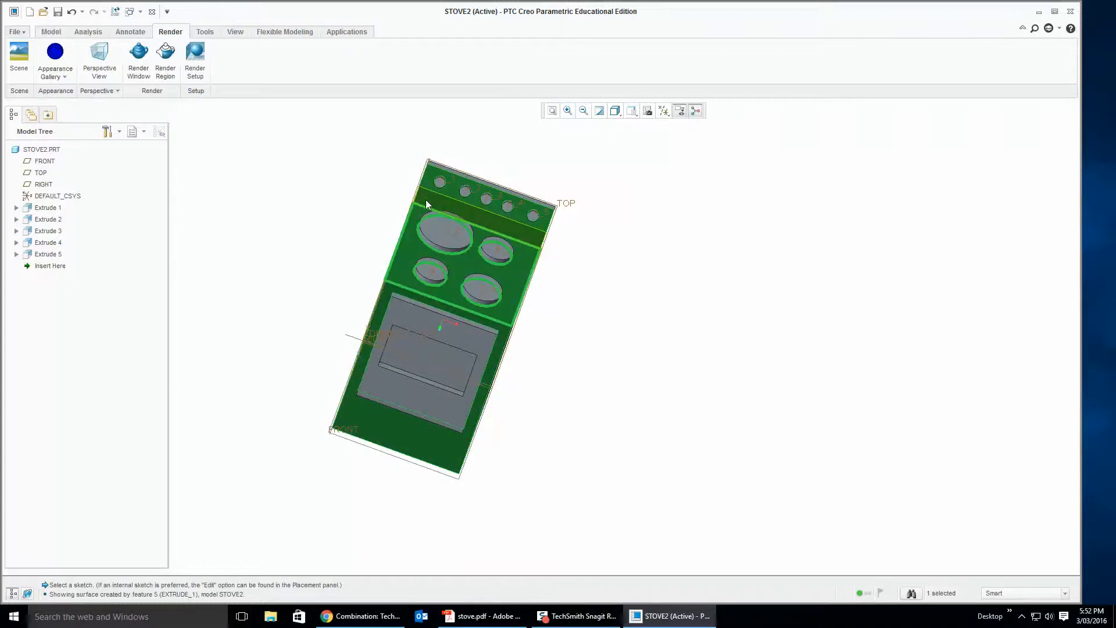
click(55, 52)
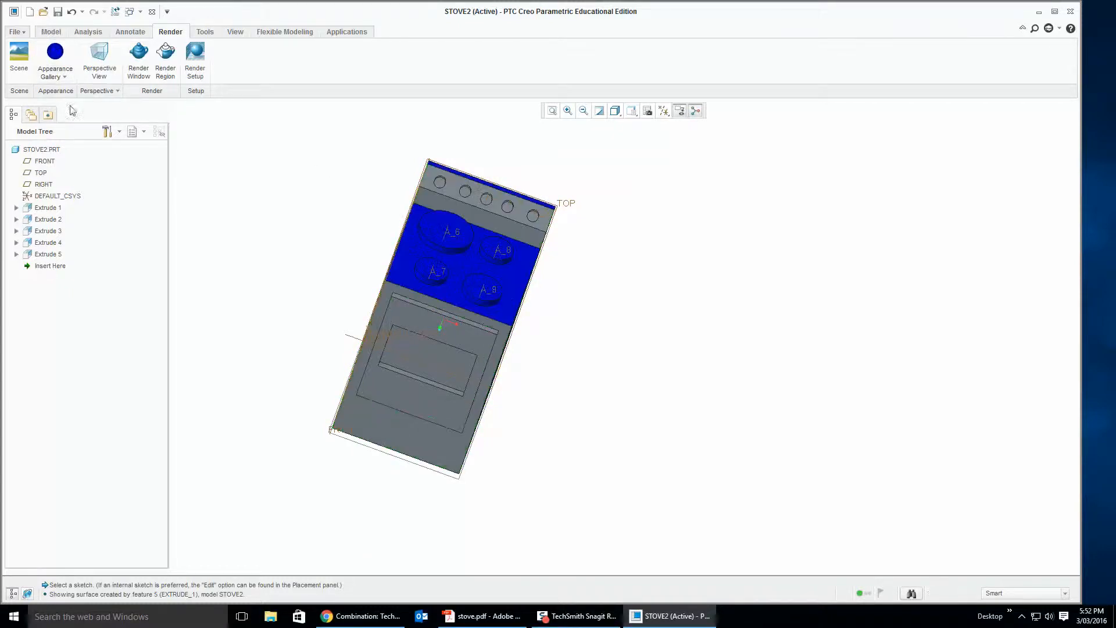
Try to apply the blue appearance to the stove's front, oven door and splashback faces together.
click(388, 302)
click(389, 299)
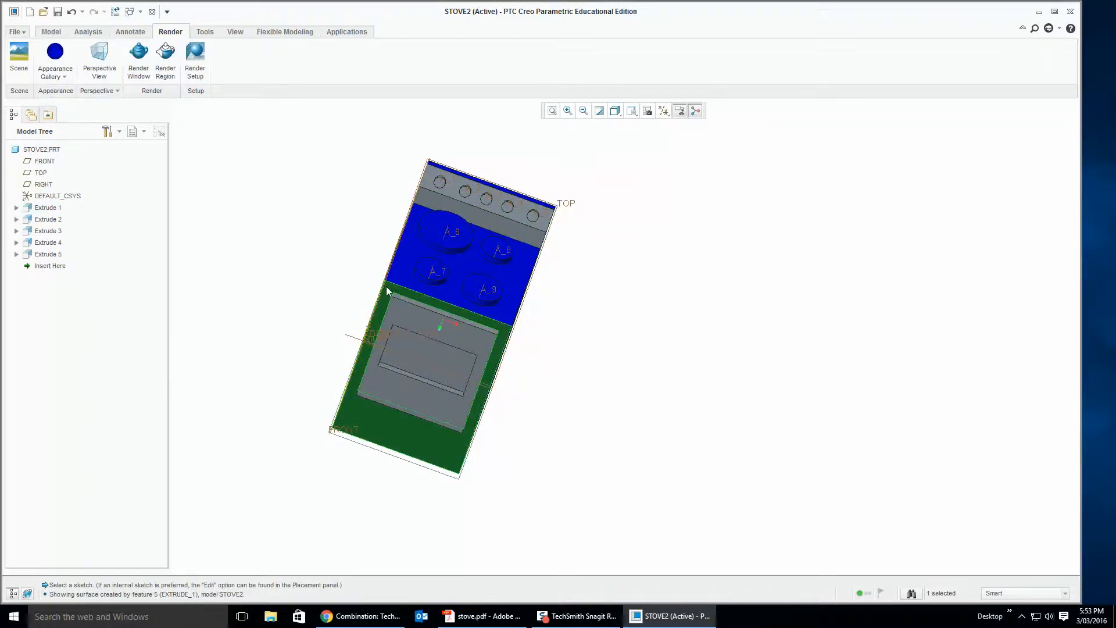
click(319, 267)
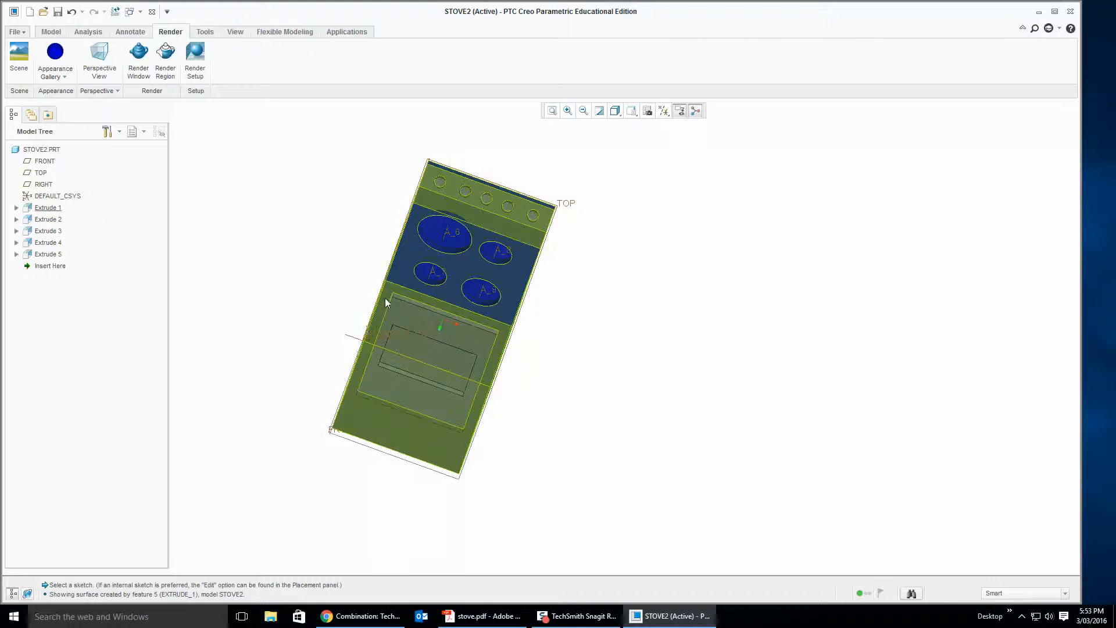
click(378, 324)
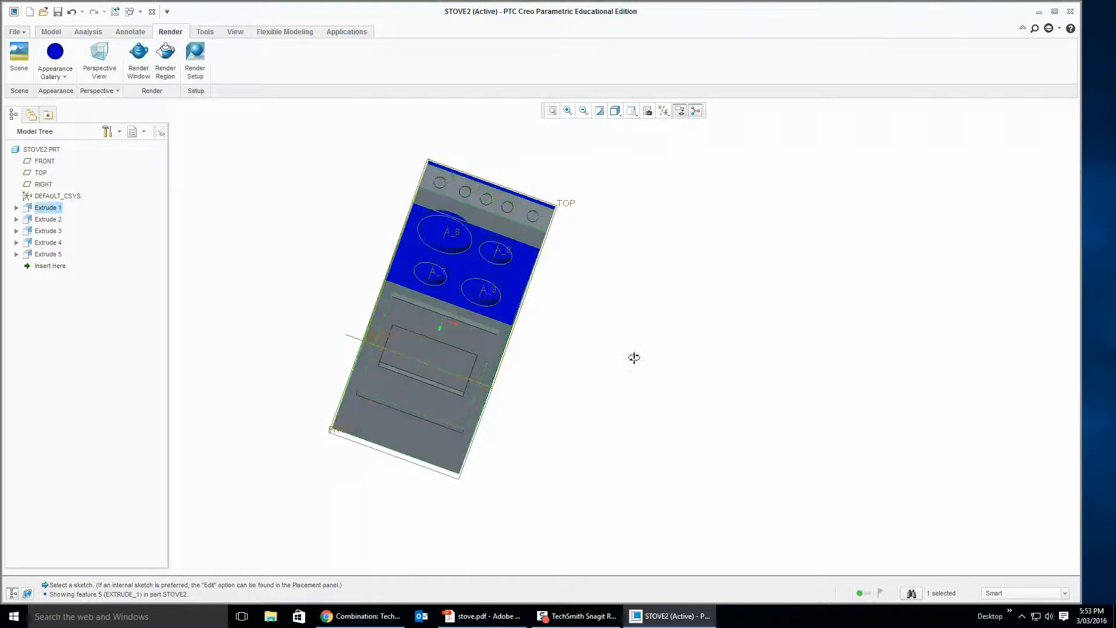
middle_drag(633, 358, 623, 331)
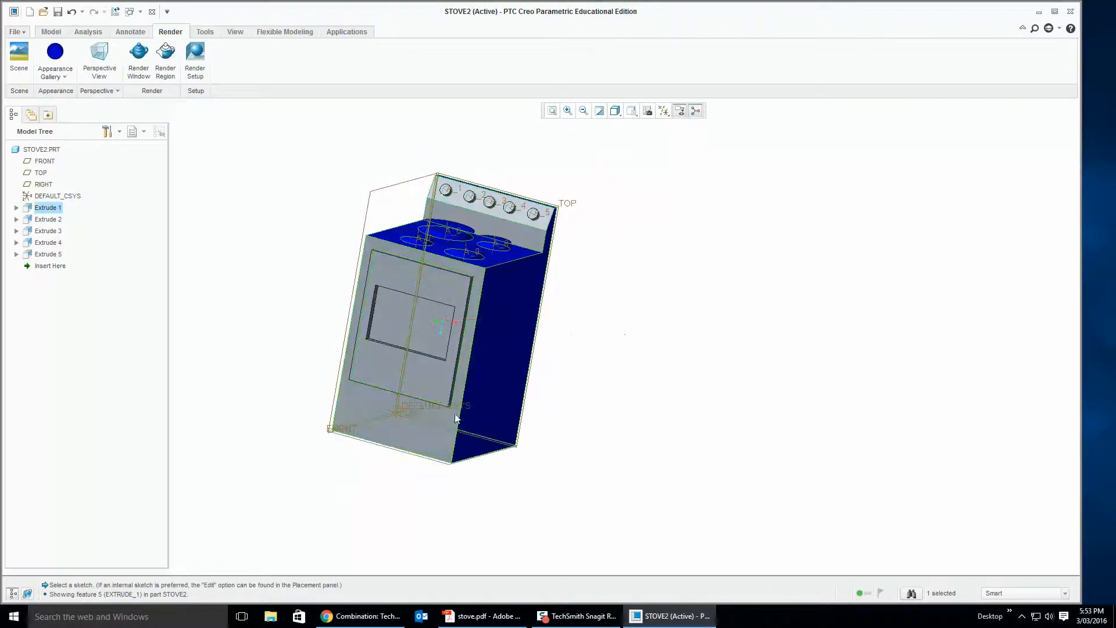
click(422, 428)
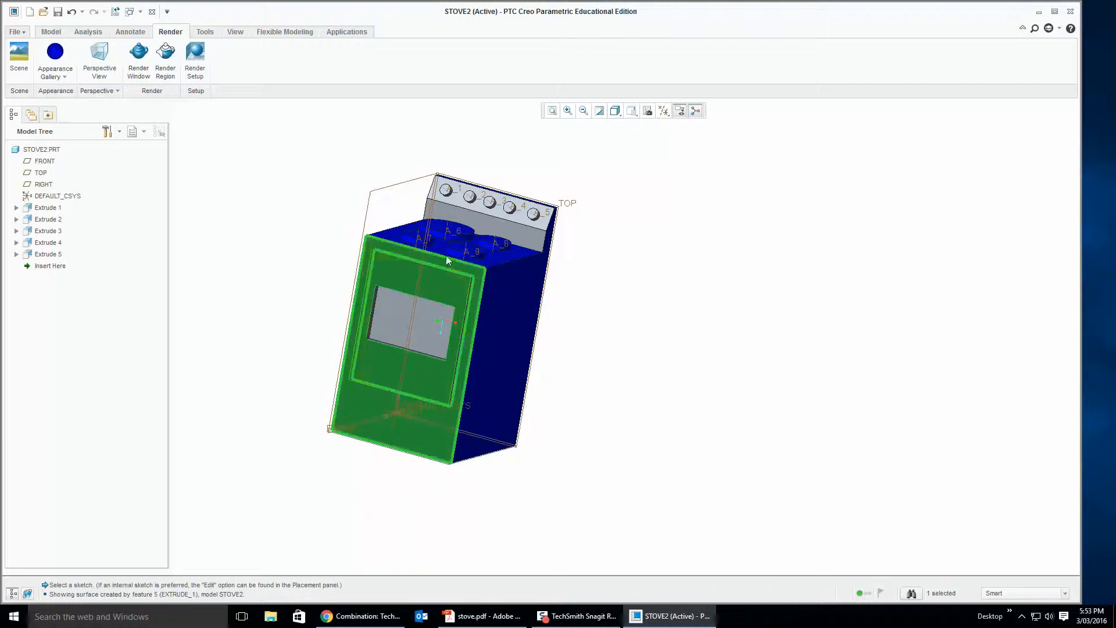
click(546, 225)
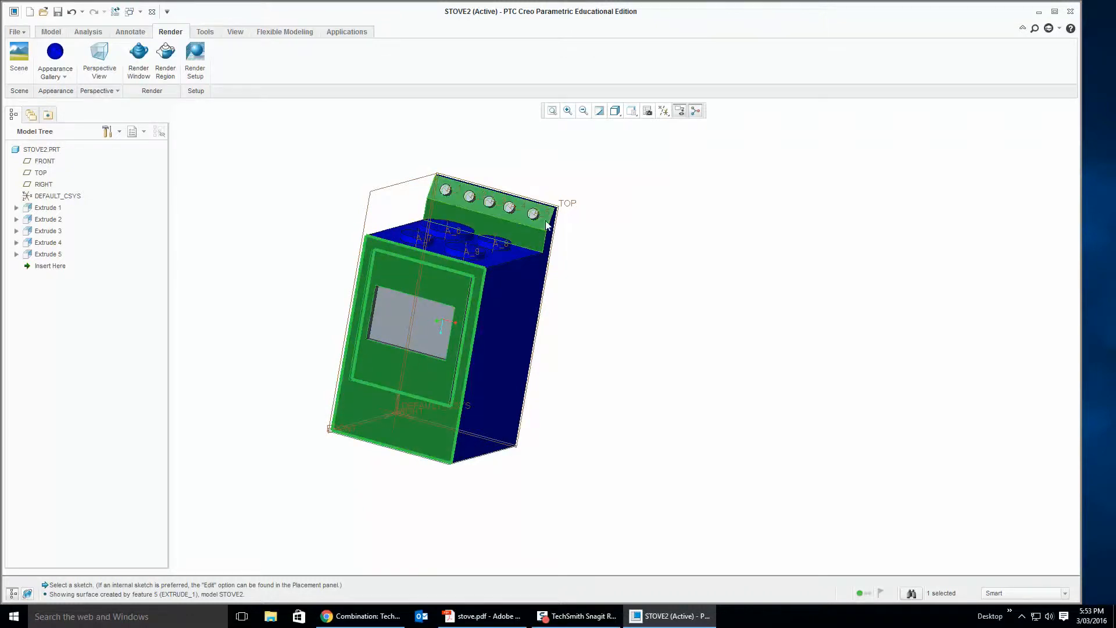
click(63, 78)
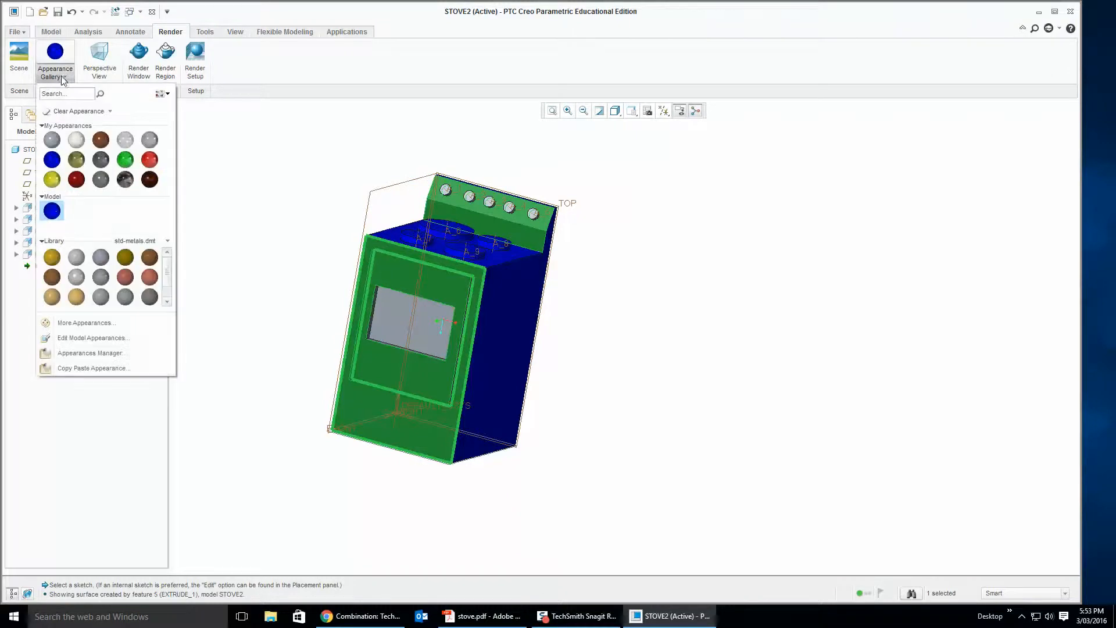
click(52, 211)
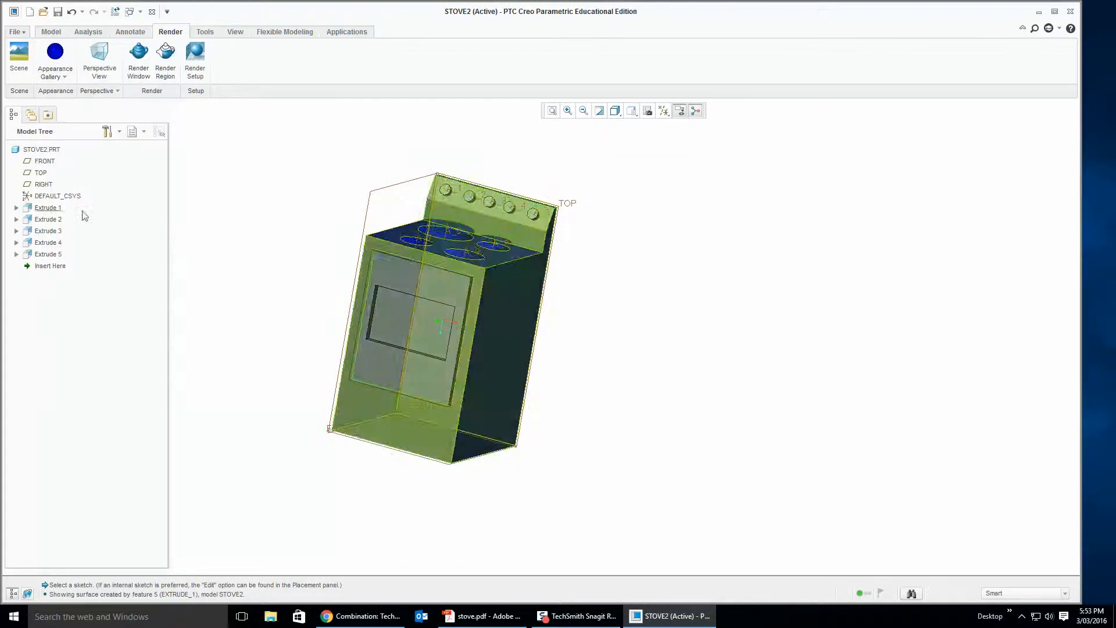
Apply the model's blue appearance to the splashback's sloped face around the knobs.
click(372, 246)
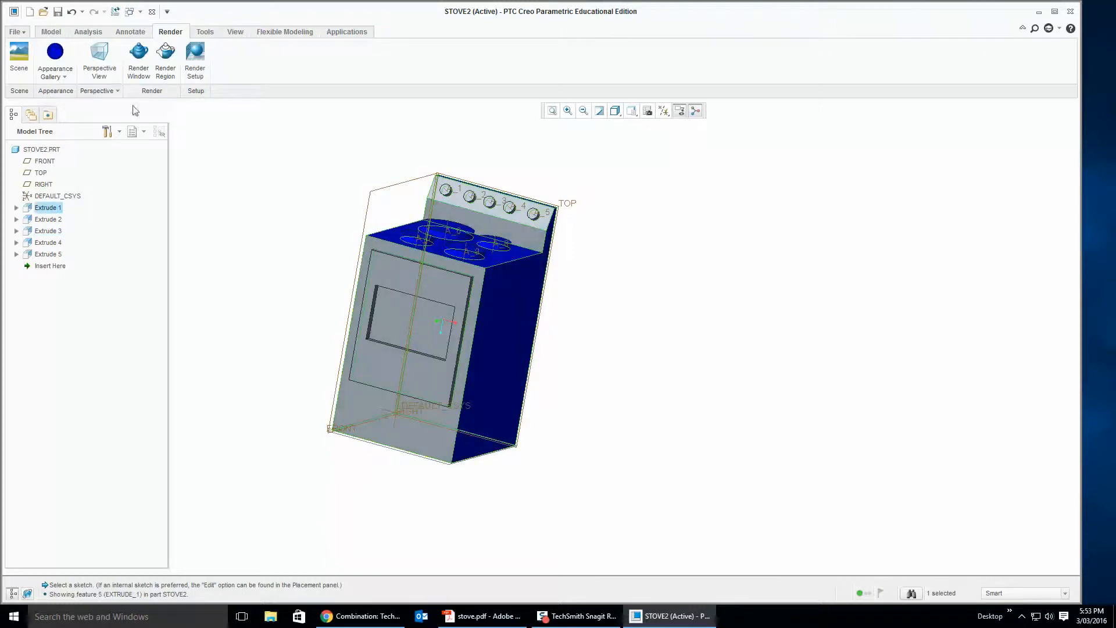
click(60, 75)
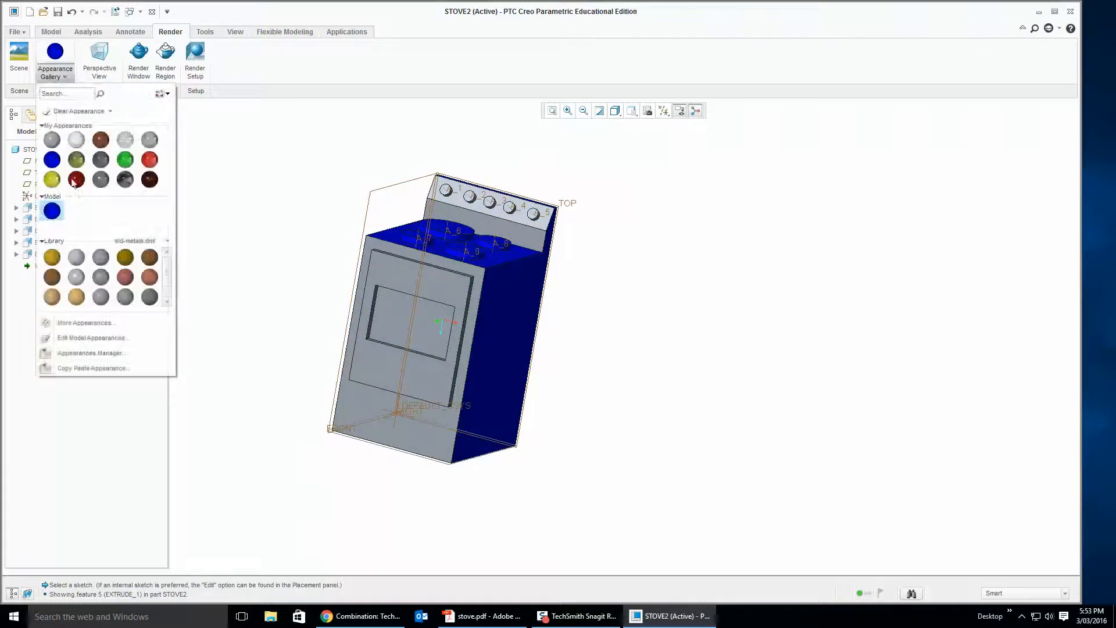
click(56, 212)
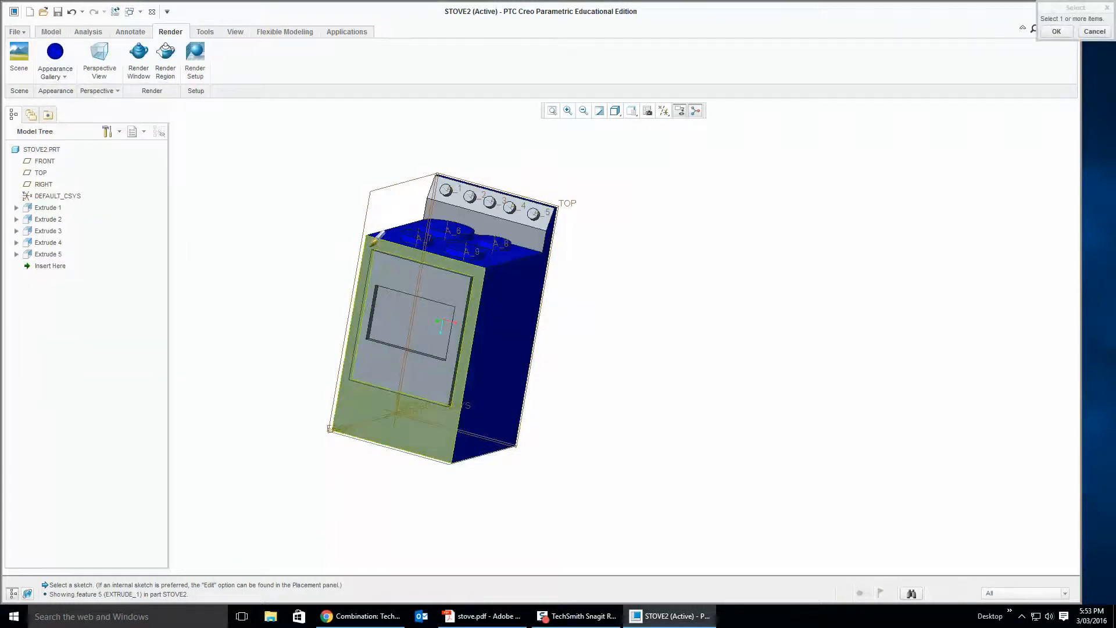
click(508, 207)
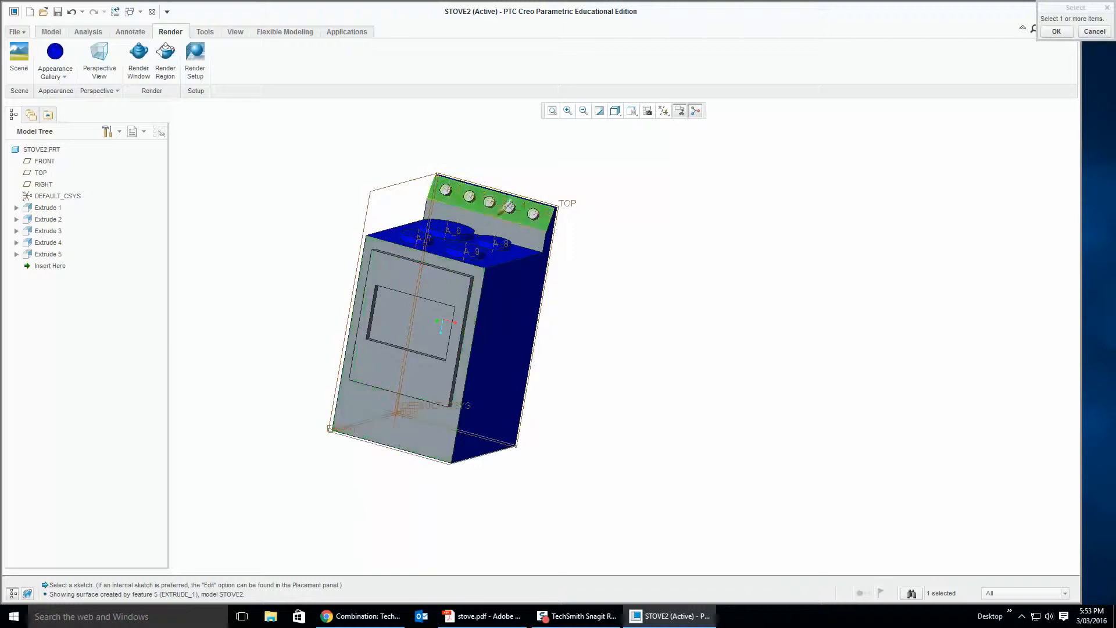
middle_click(547, 216)
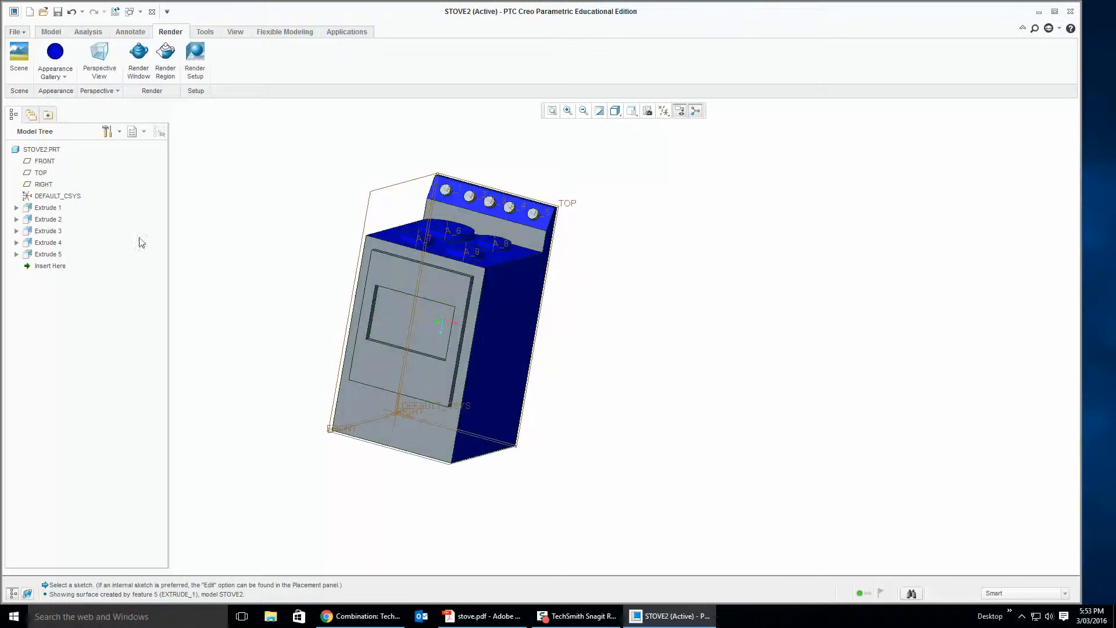
Try to apply the model's blue appearance to the upper edge of the oven door.
click(57, 76)
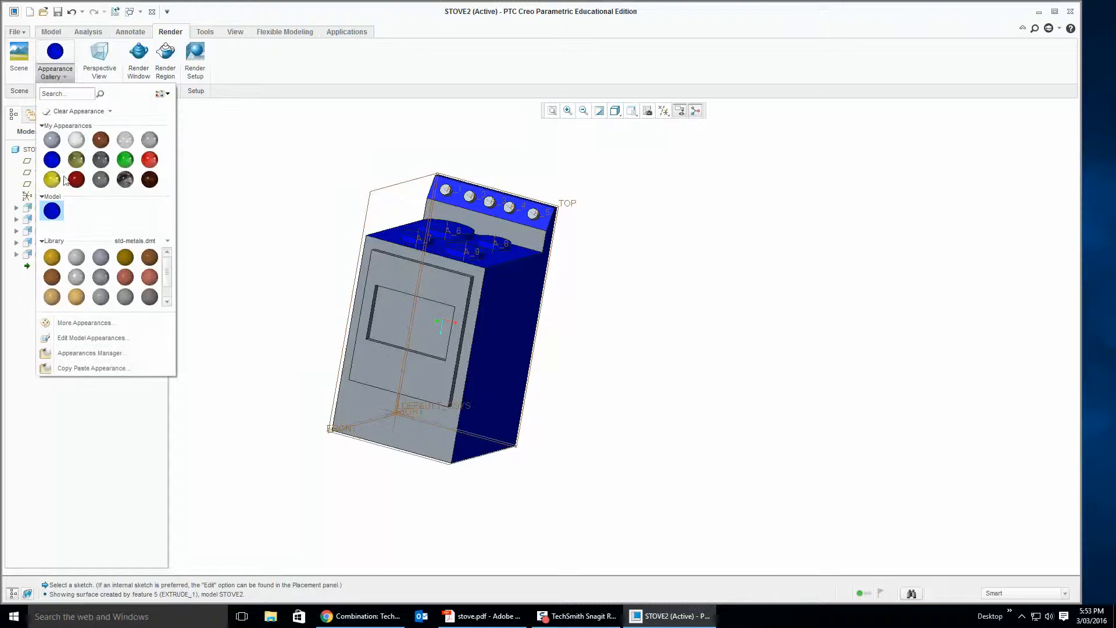
click(52, 211)
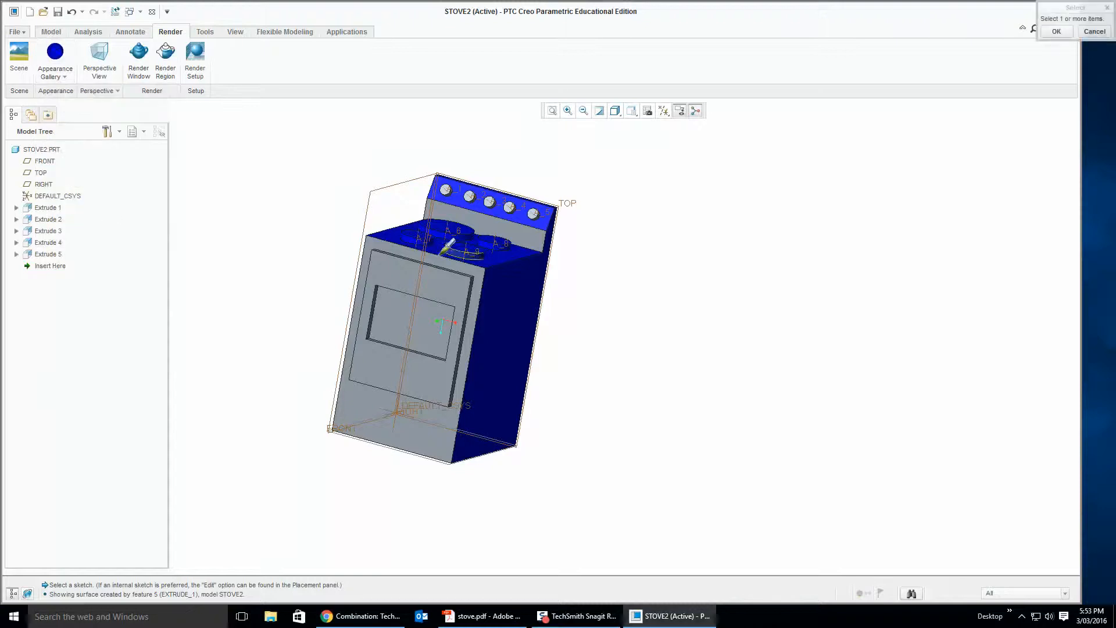
middle_click(379, 250)
click(386, 249)
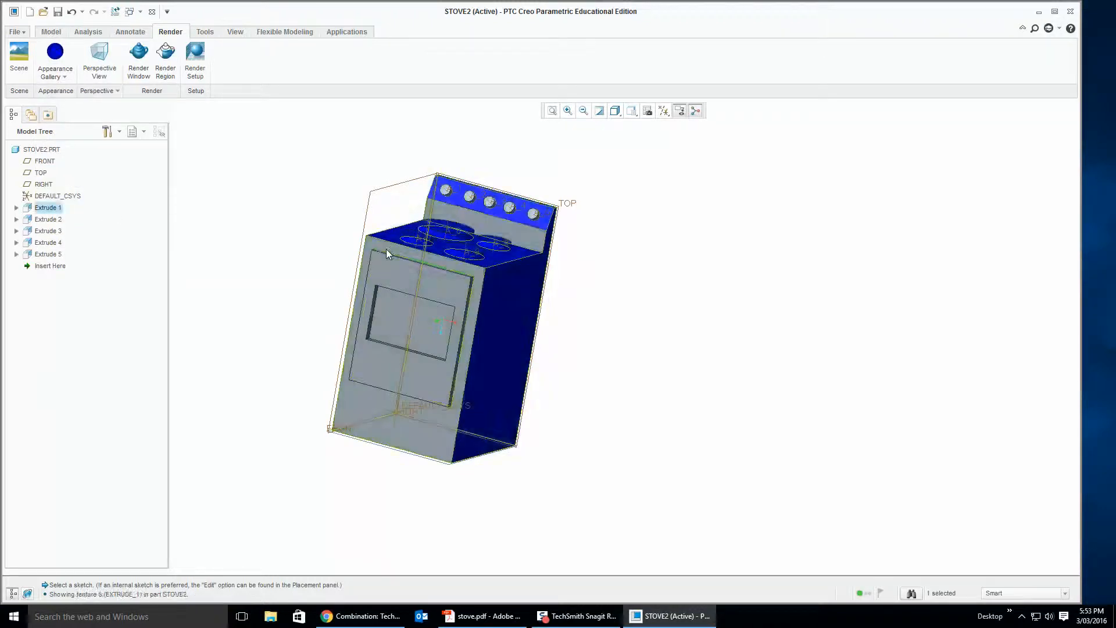
click(56, 71)
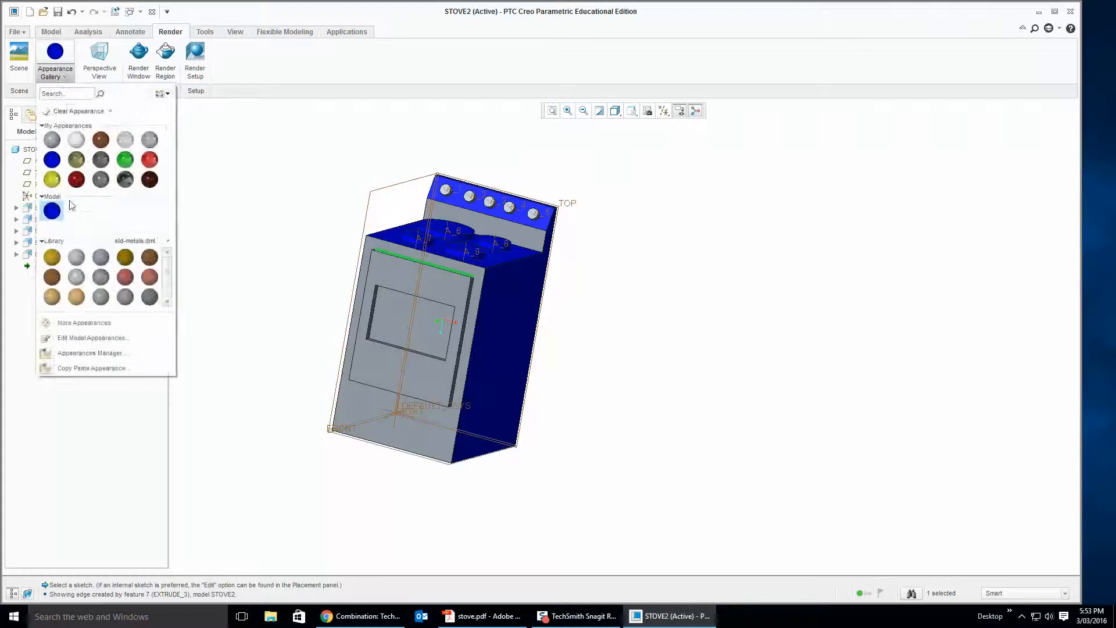
click(53, 210)
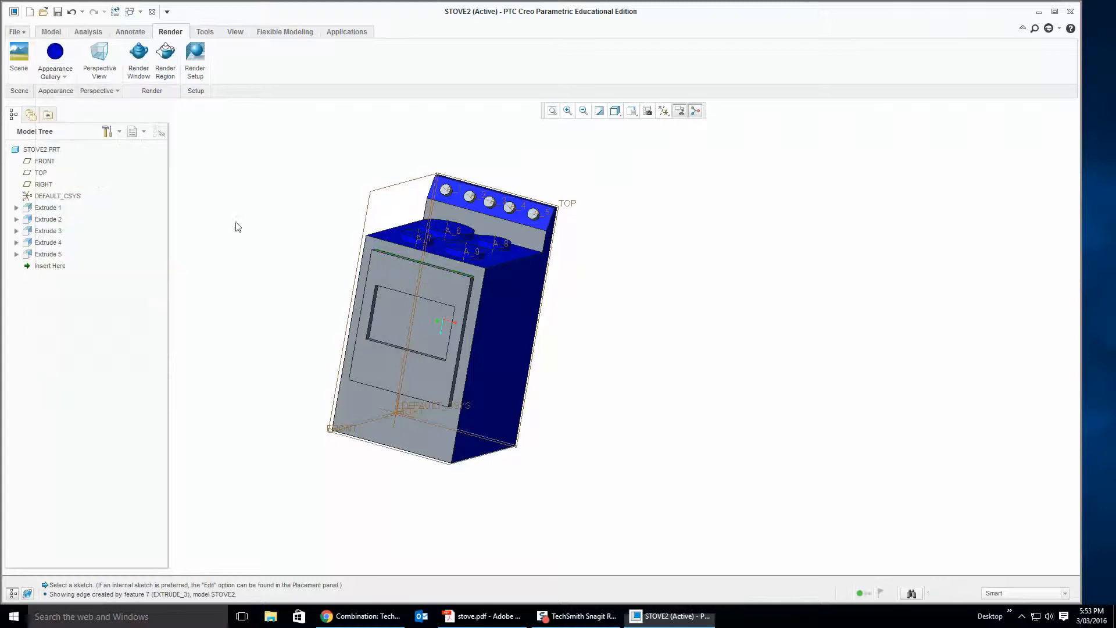
Apply the model's blue appearance to the stove body's front face and the oven door face around the window.
click(368, 248)
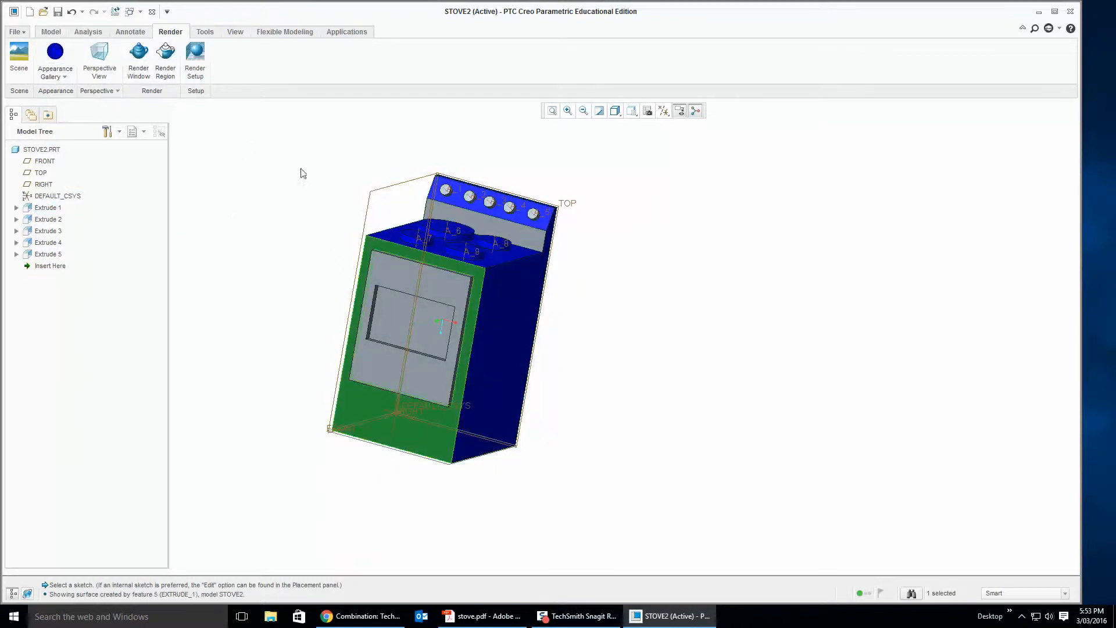
click(58, 72)
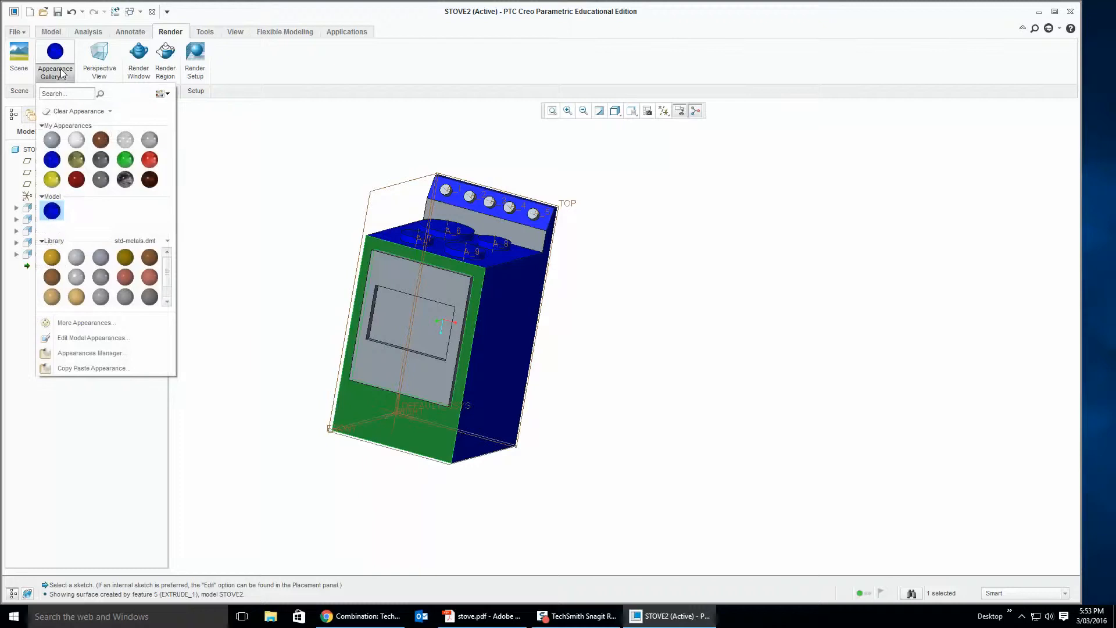
click(52, 211)
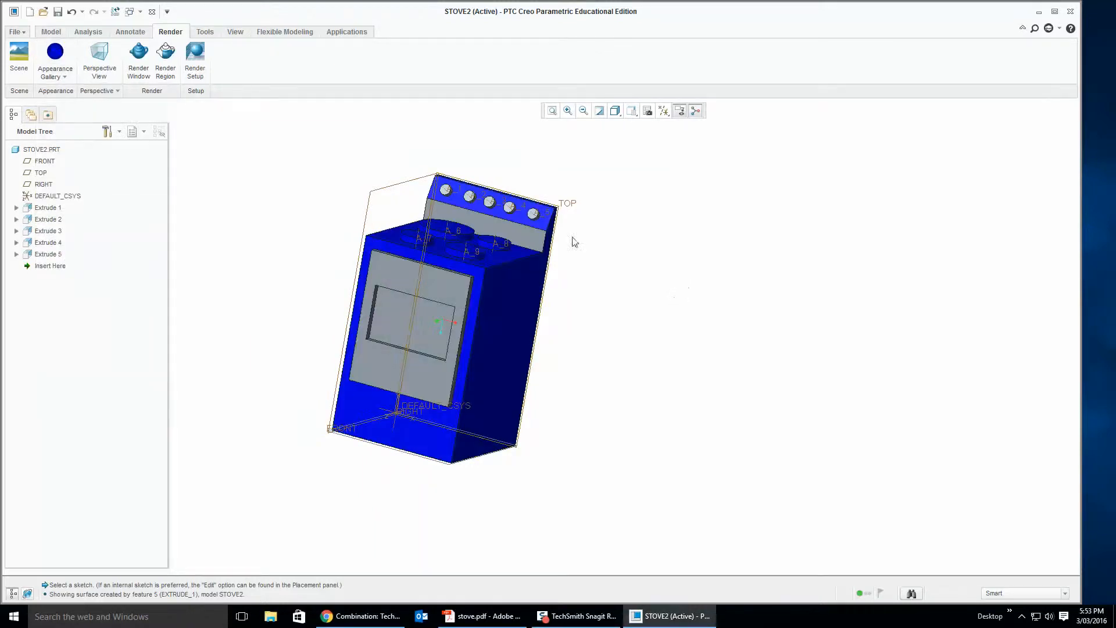
click(426, 257)
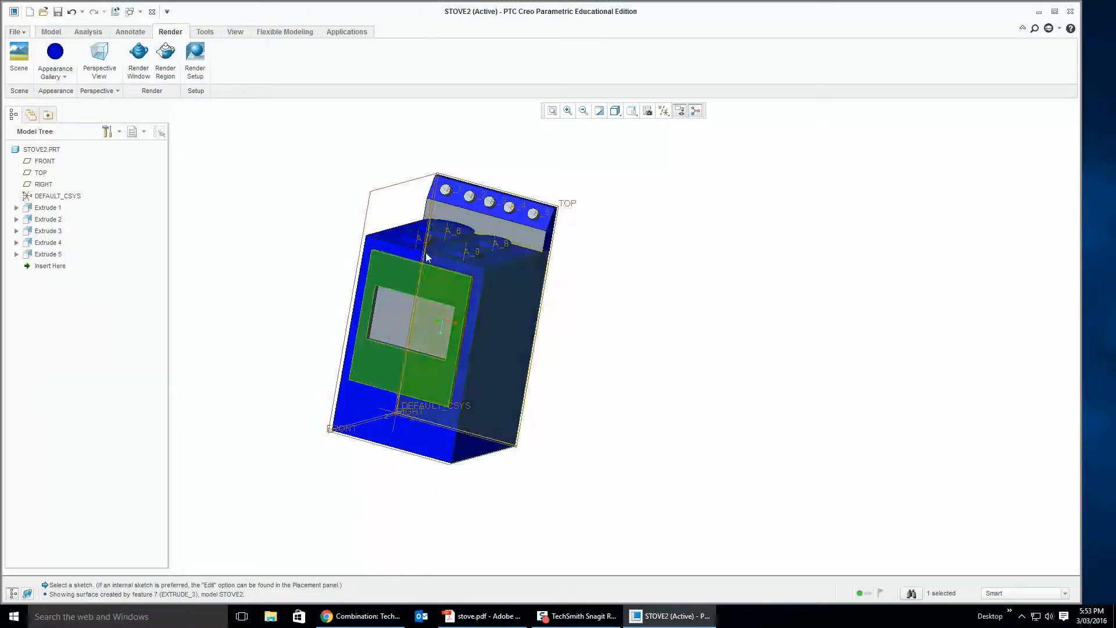
click(55, 71)
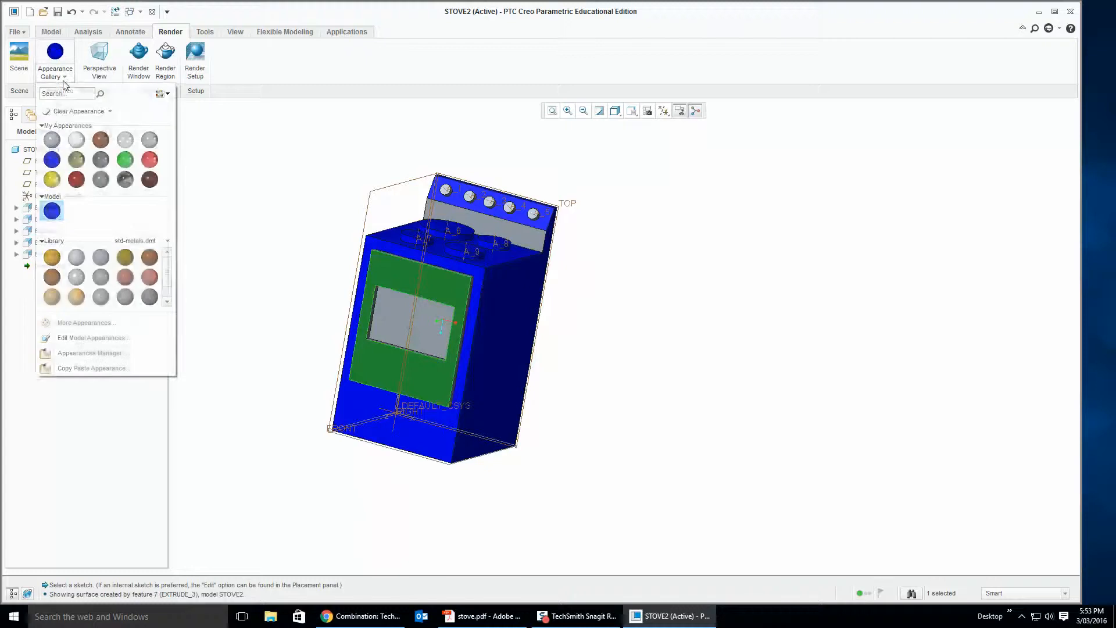
click(52, 211)
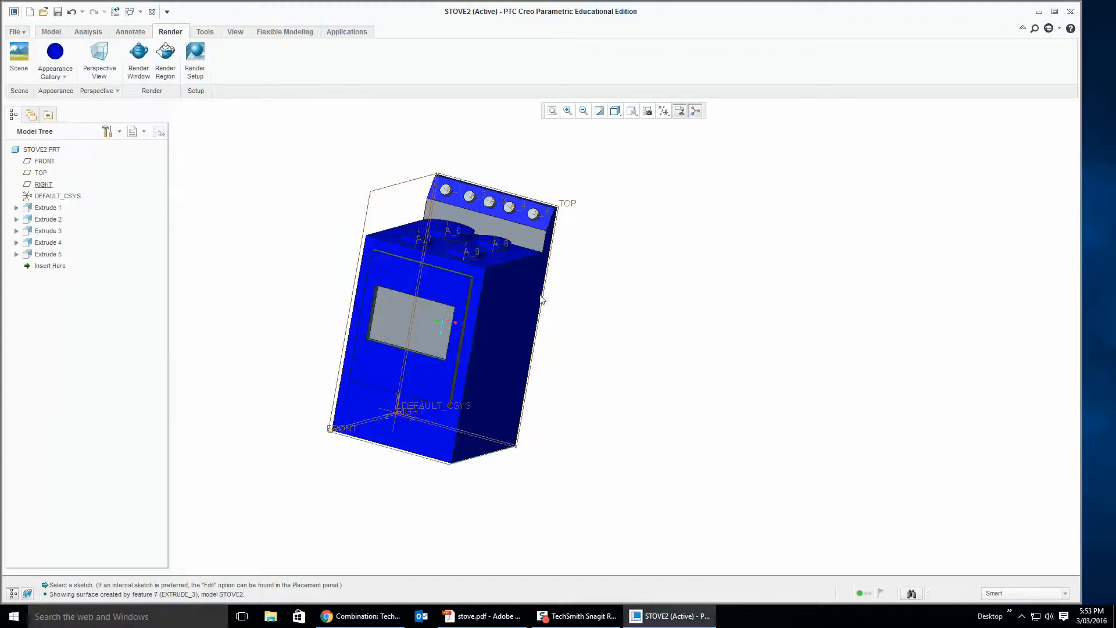
Try to apply the model's blue appearance to the splashback's lower vertical face by selecting it before choosing the appearance.
click(537, 239)
click(55, 70)
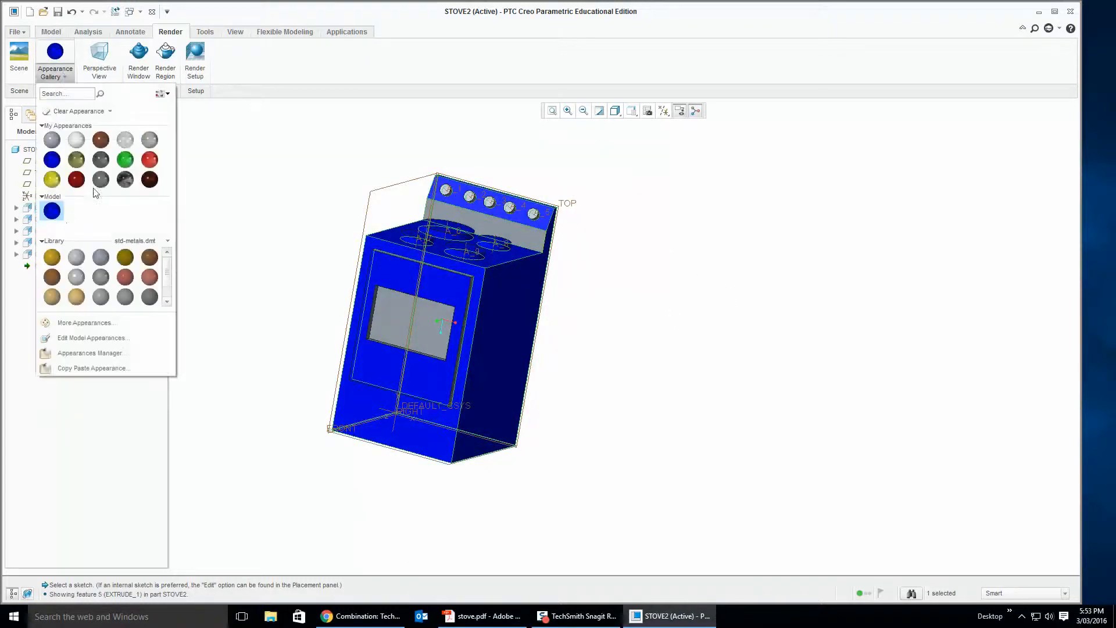
click(51, 212)
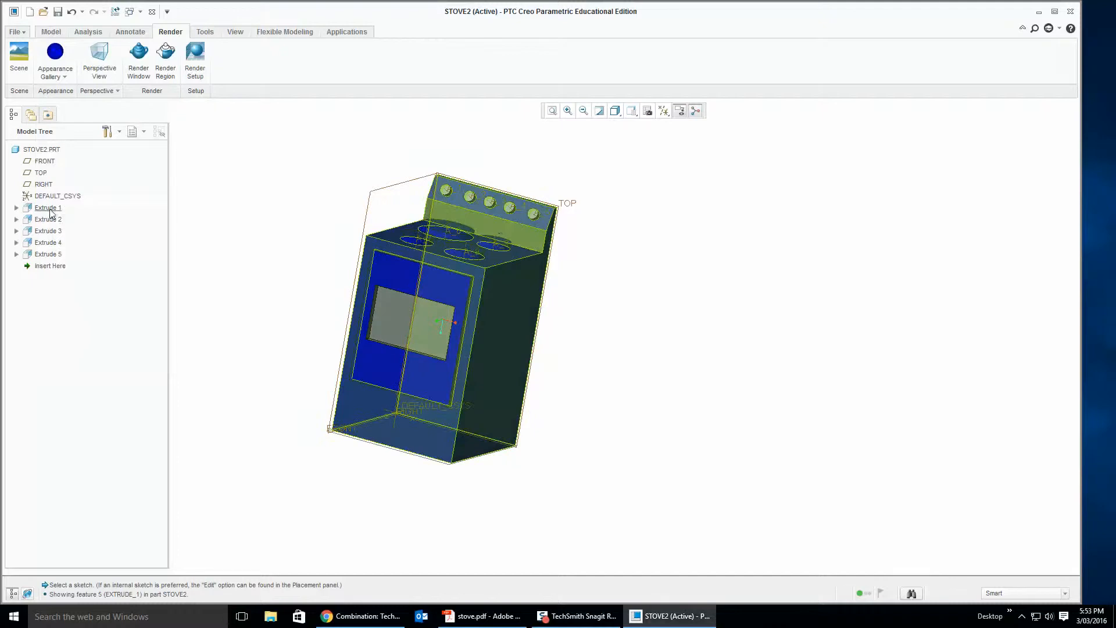
click(495, 225)
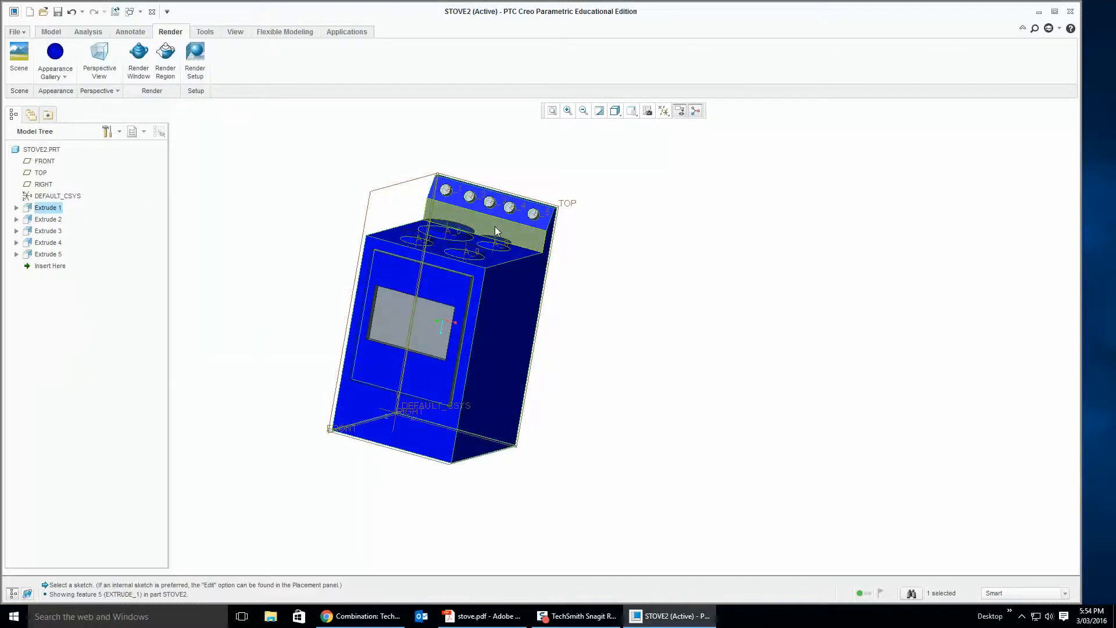
double_click(494, 225)
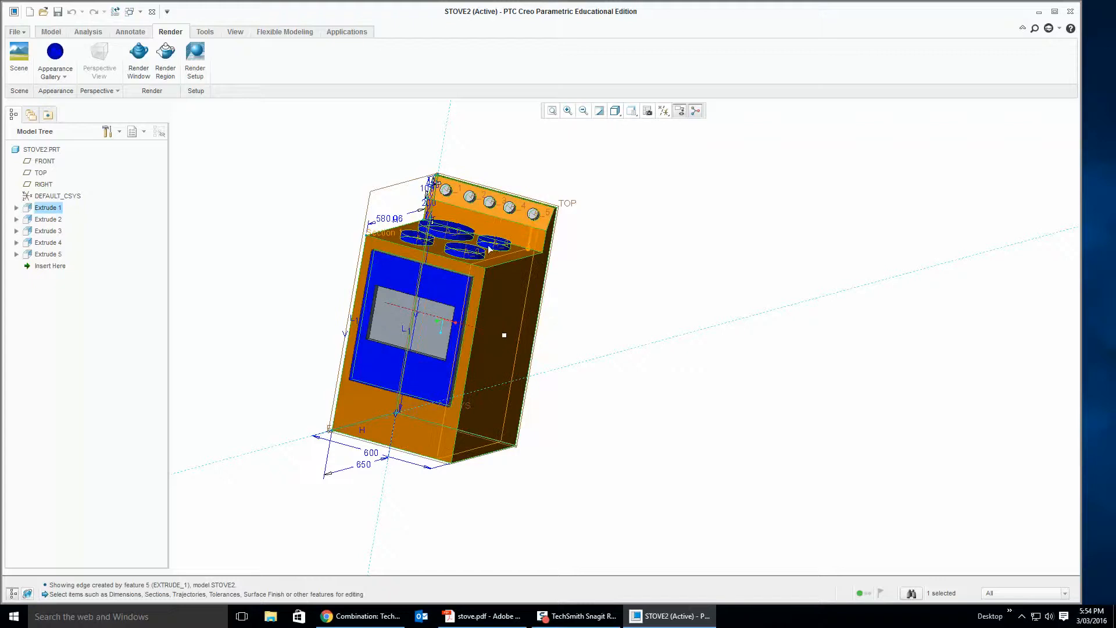
double_click(490, 249)
double_click(524, 232)
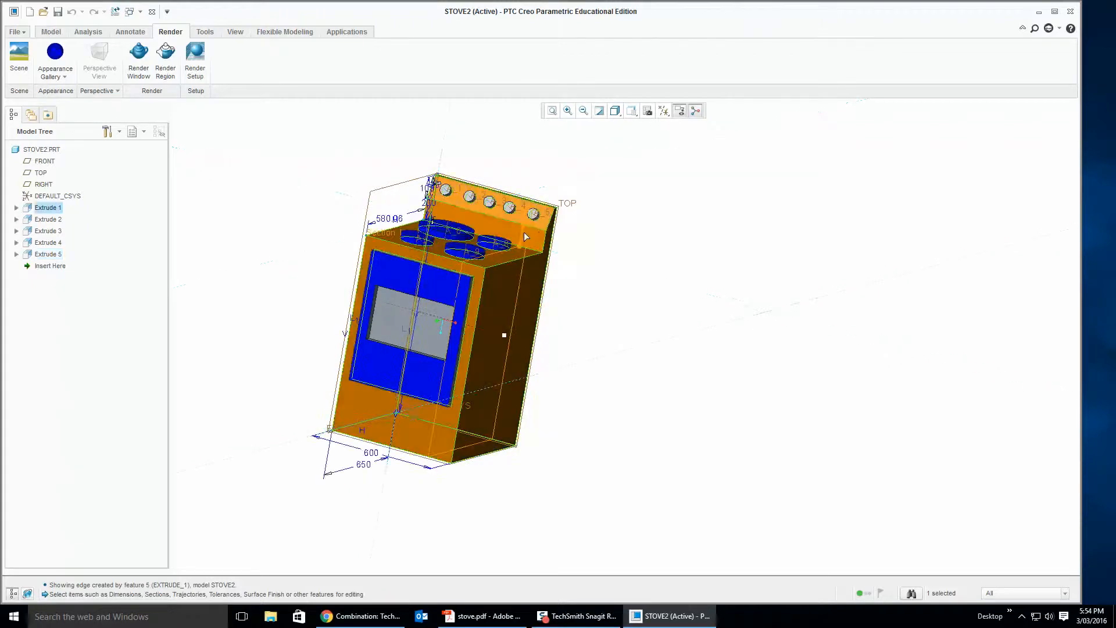
double_click(529, 235)
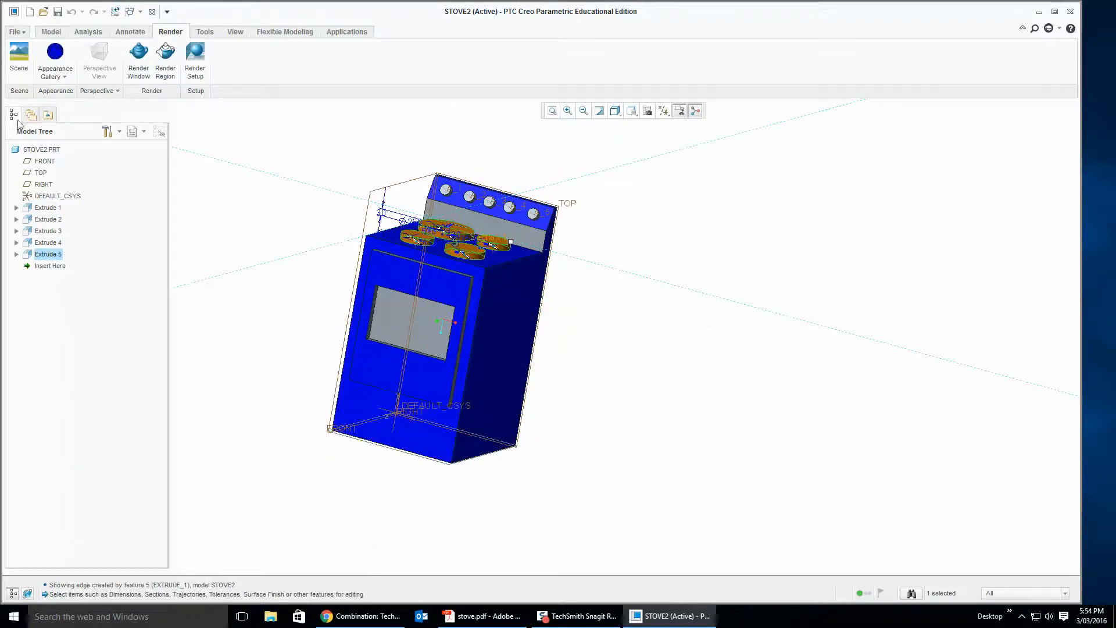
click(63, 75)
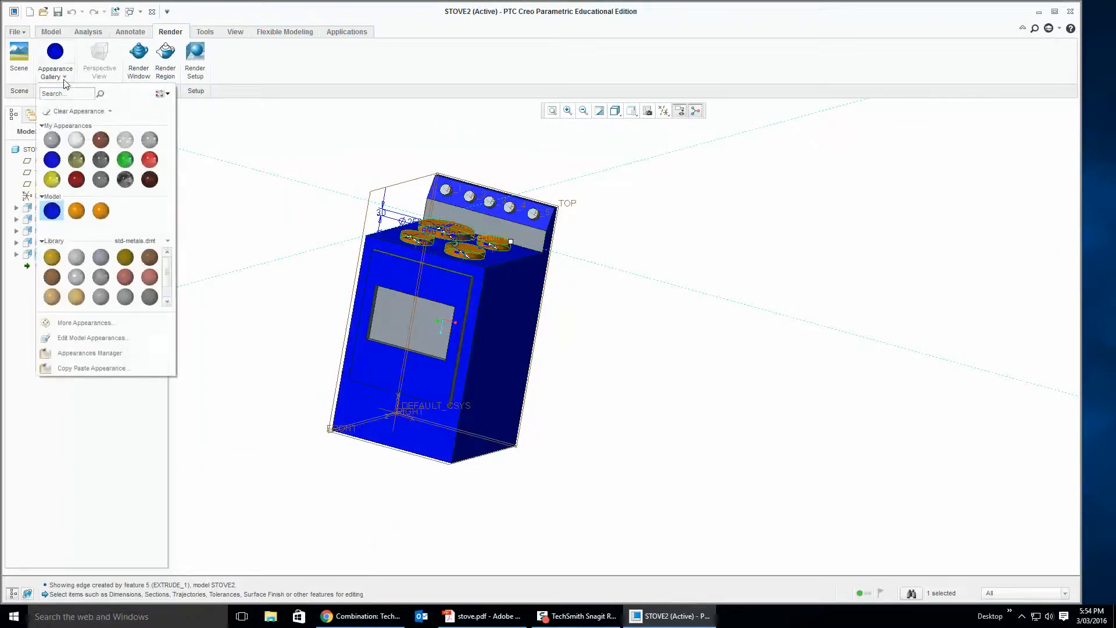
click(53, 211)
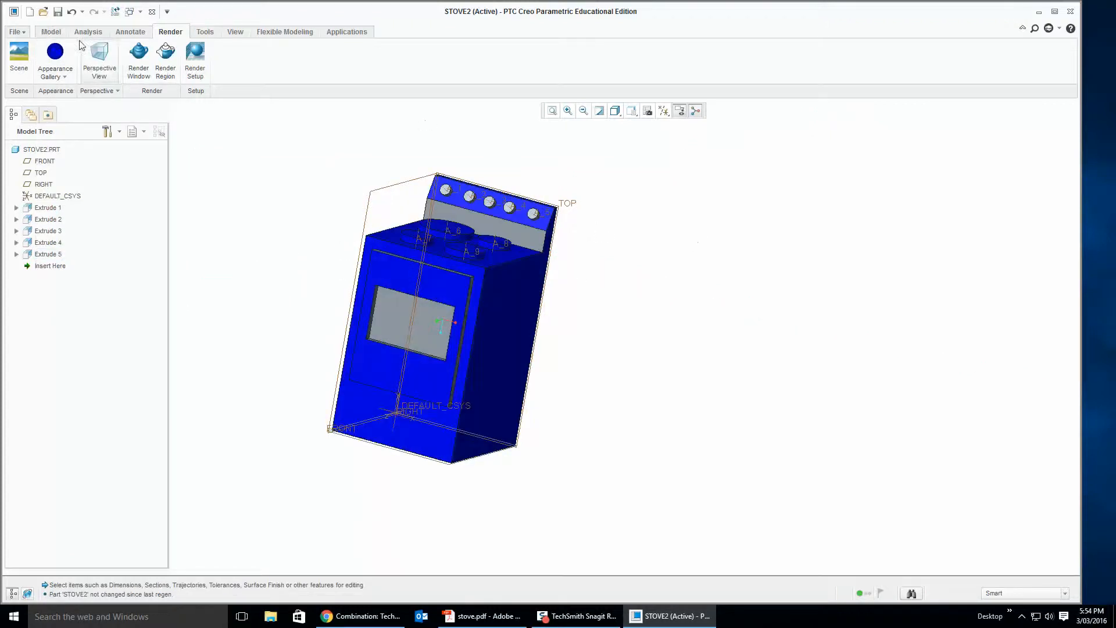
Apply the model's blue appearance to the splashback's lower vertical face behind the hotplates.
click(58, 73)
click(52, 211)
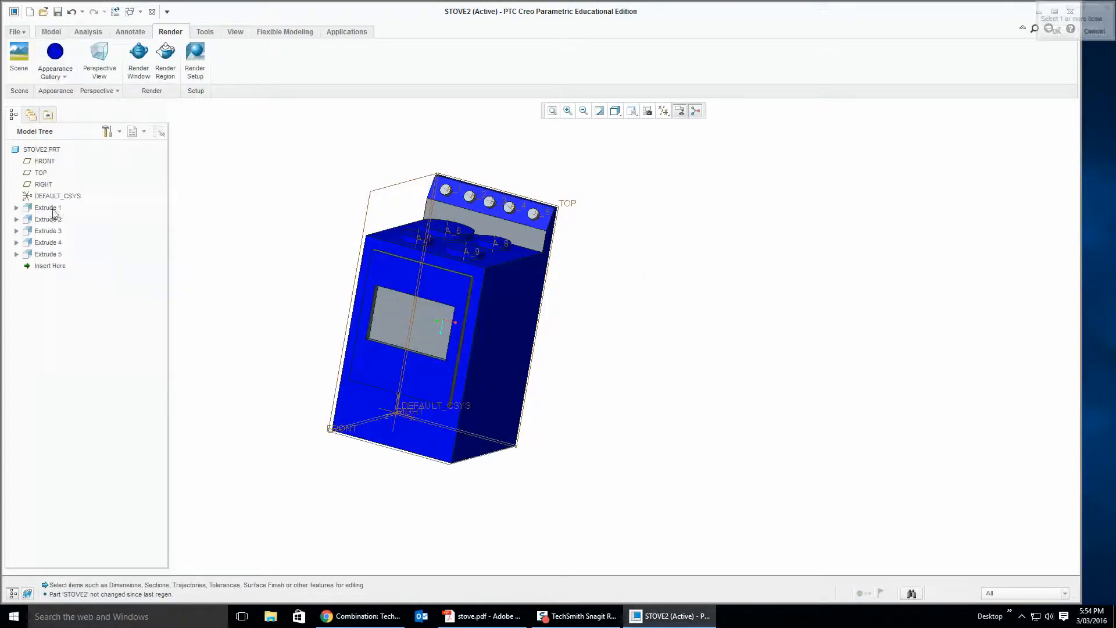
click(493, 222)
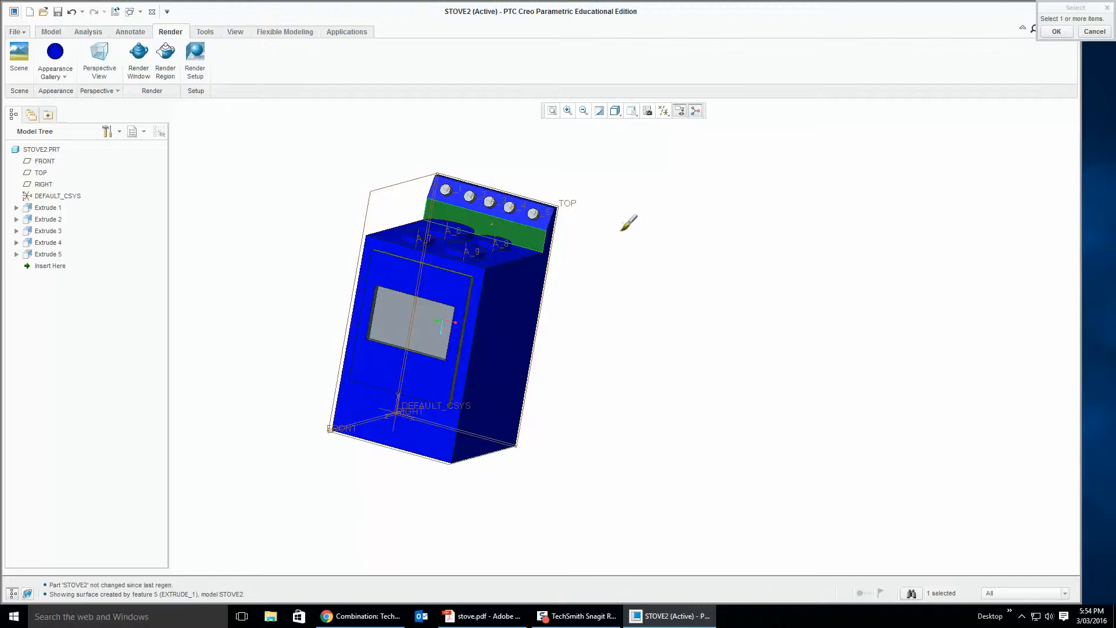
middle_click(636, 219)
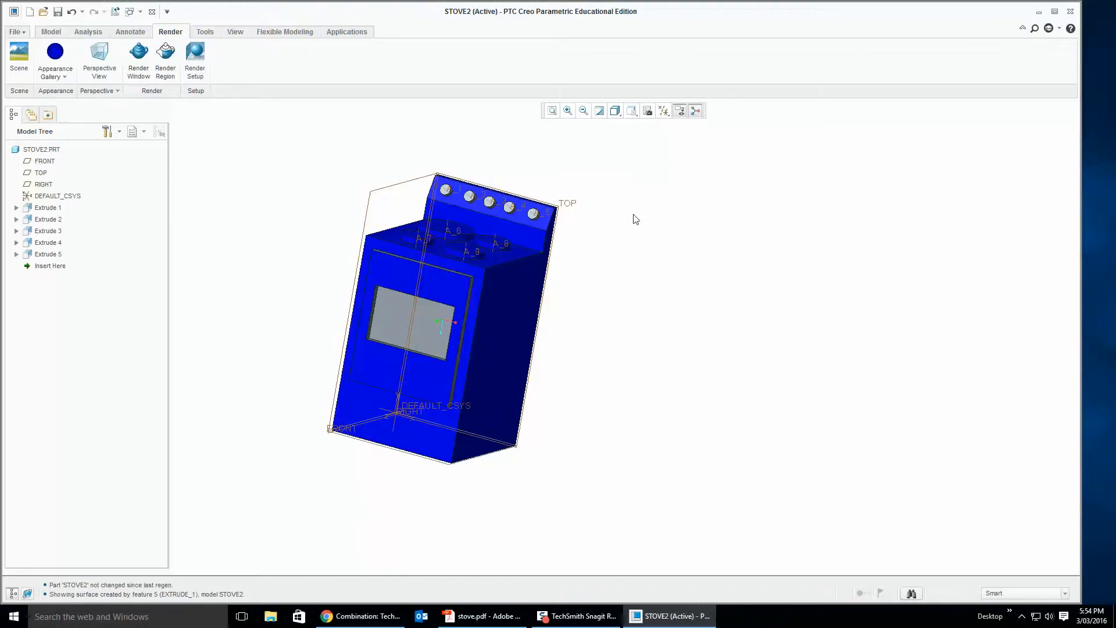
Apply the first grey appearance from My Appearances to the top faces of the four hotplates.
middle_drag(633, 217, 277, 209)
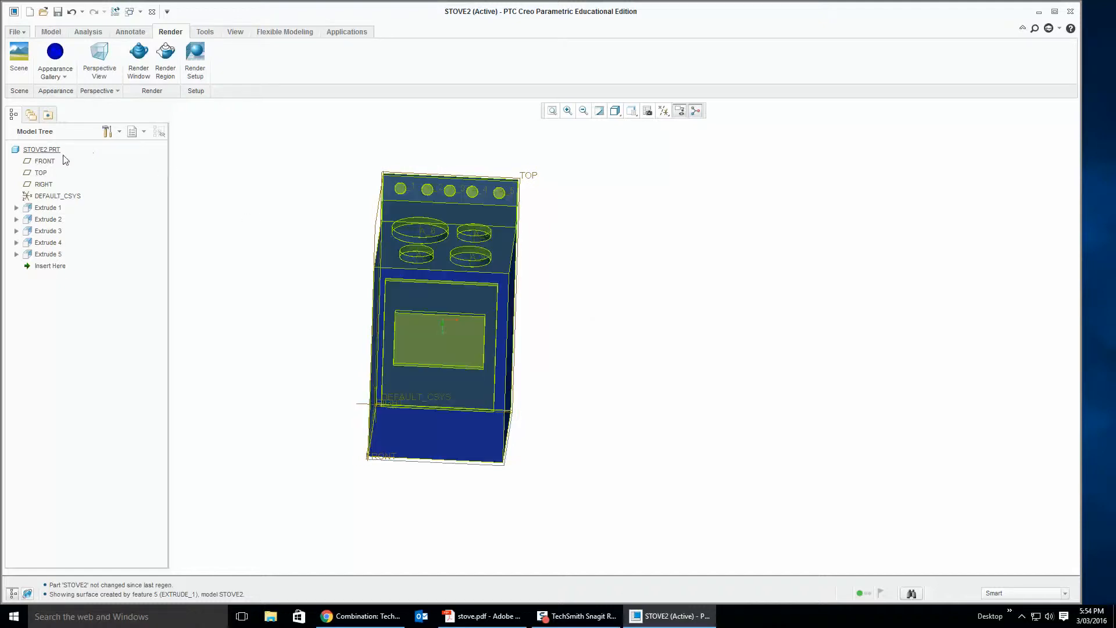
click(61, 77)
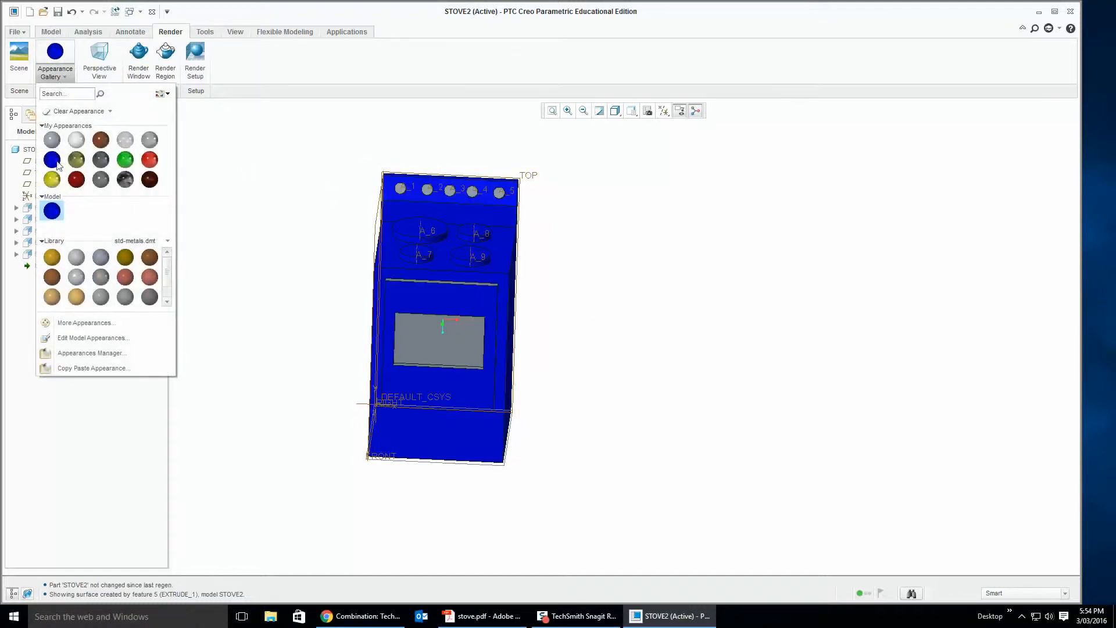
click(52, 140)
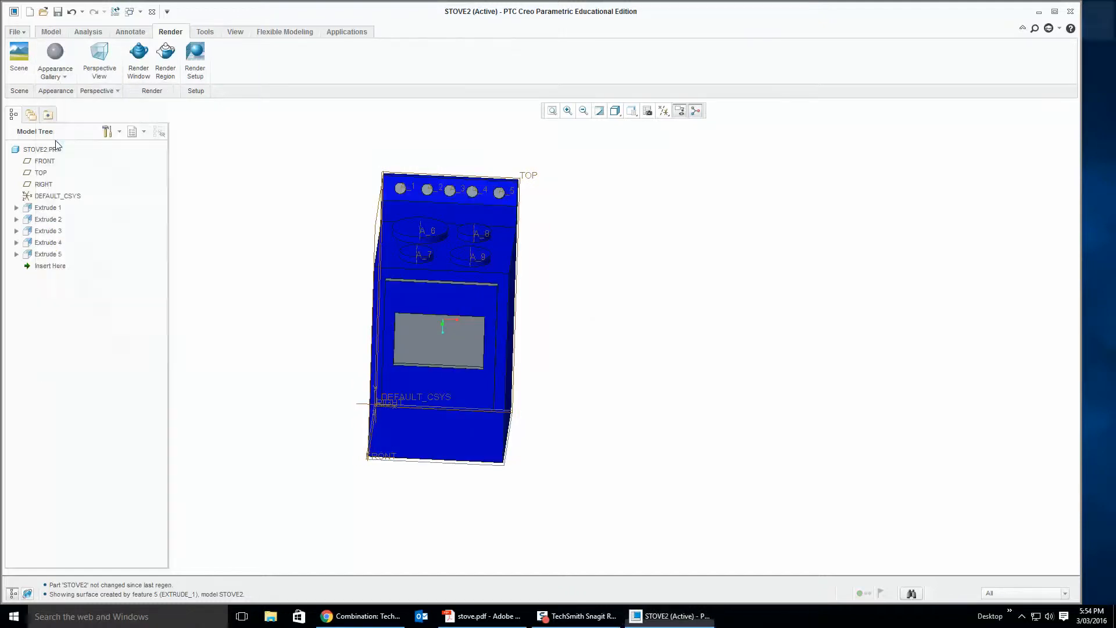
click(435, 227)
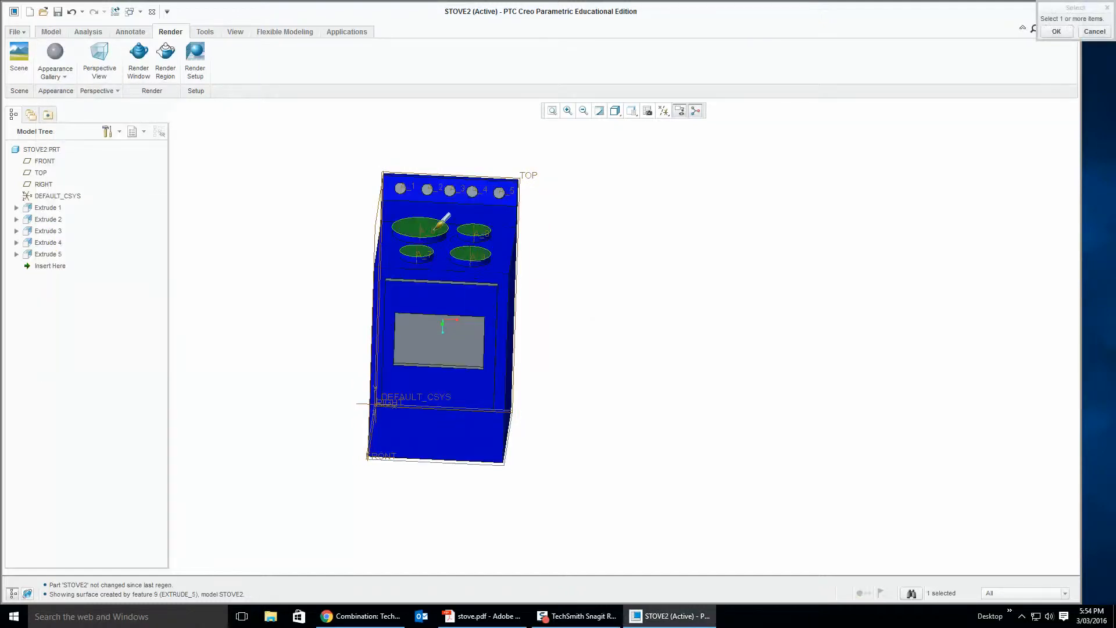
middle_click(469, 230)
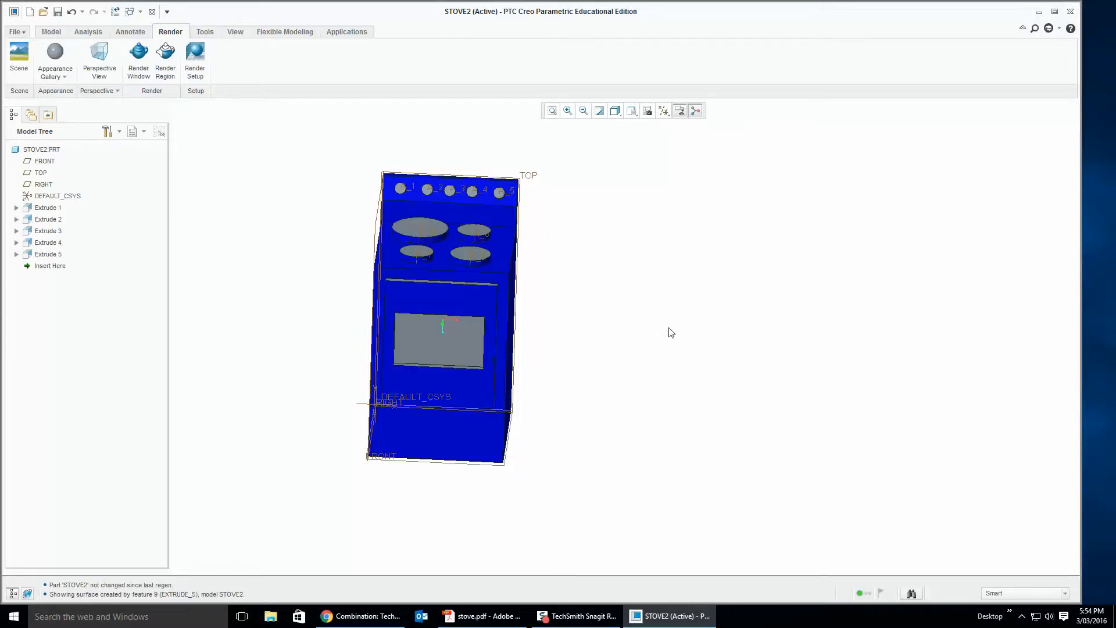
Reapply the current grey appearance to the hotplates' top faces and accept the selection.
mouse_move(668, 329)
middle_down()
mouse_move(678, 306)
mouse_move(637, 329)
mouse_move(641, 319)
middle_up()
click(55, 55)
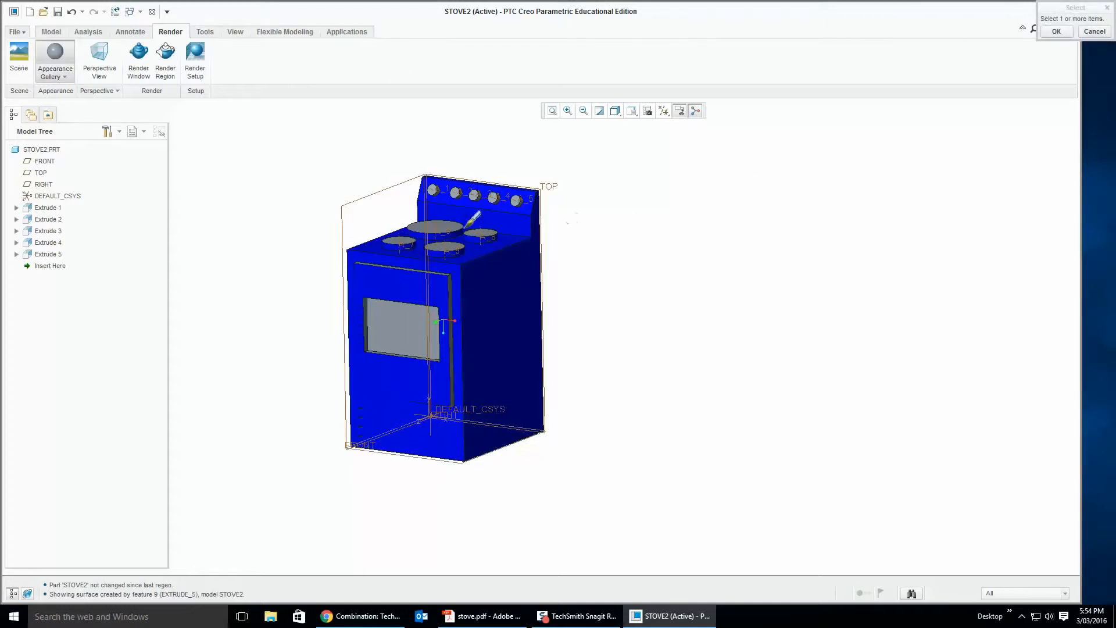
click(441, 216)
click(436, 222)
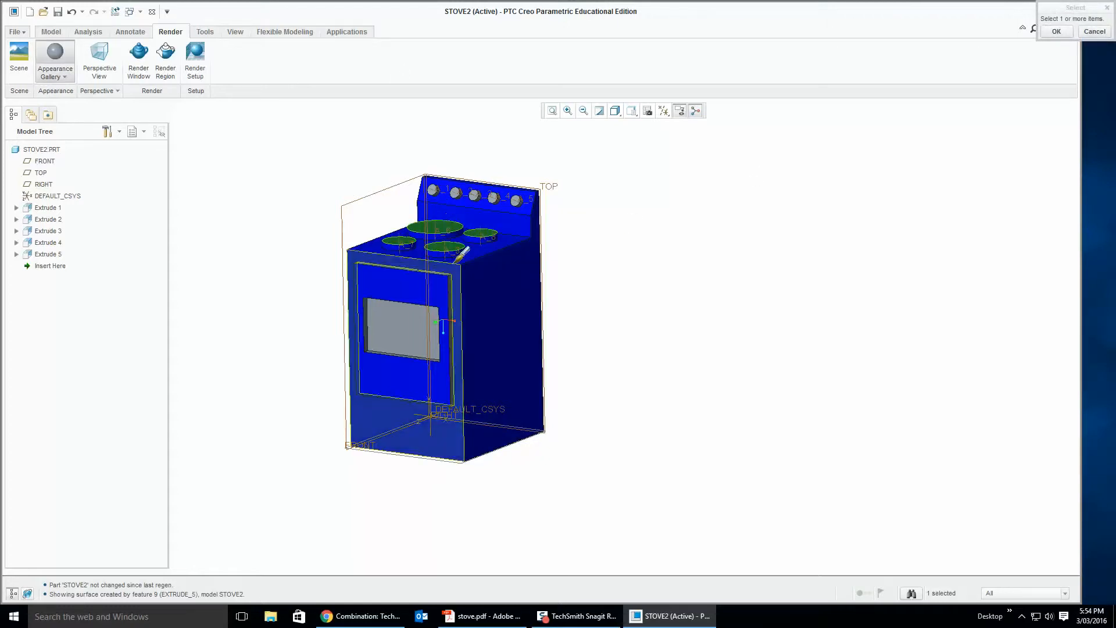
drag(1077, 9, 1006, 40)
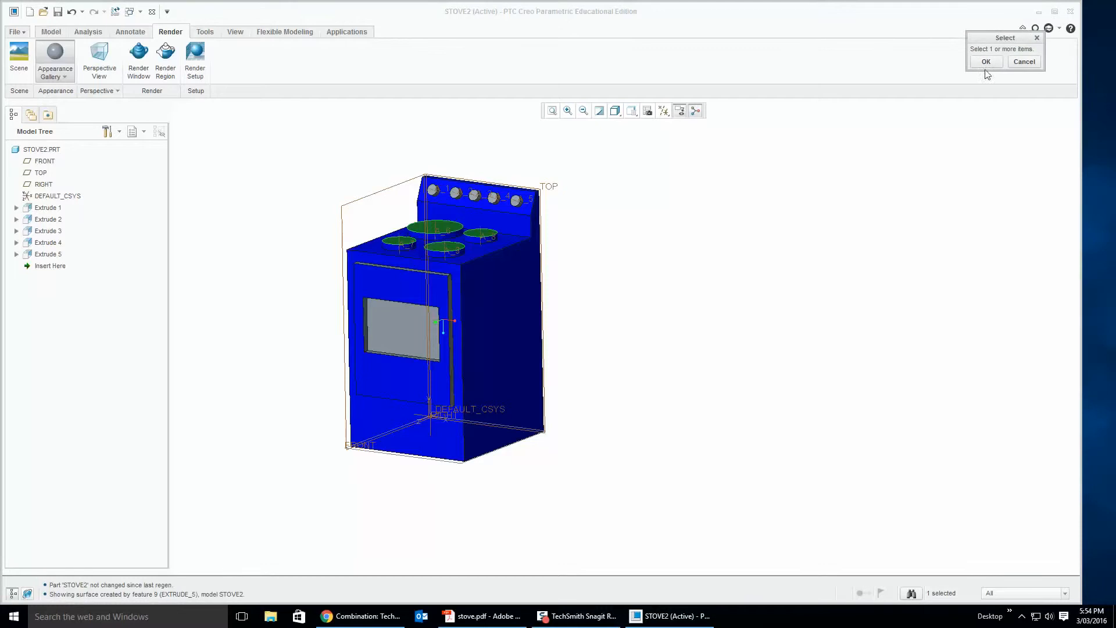
click(986, 62)
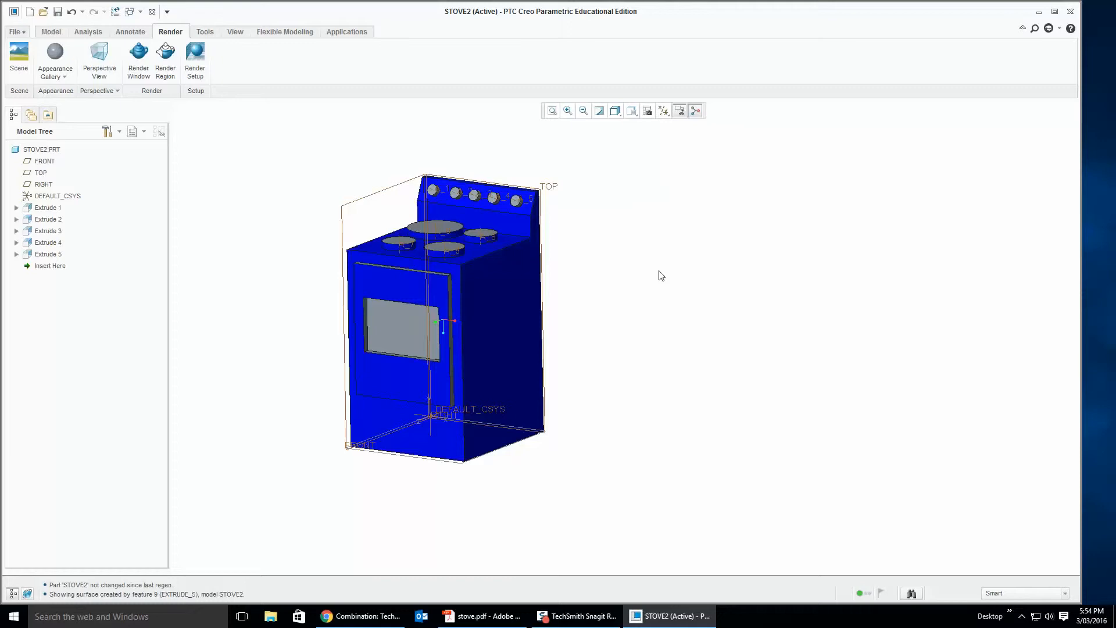
mouse_move(661, 276)
middle_down()
mouse_move(718, 277)
mouse_move(700, 292)
mouse_move(620, 265)
mouse_move(710, 294)
mouse_move(745, 284)
mouse_move(650, 265)
mouse_move(650, 241)
mouse_move(688, 259)
middle_up()
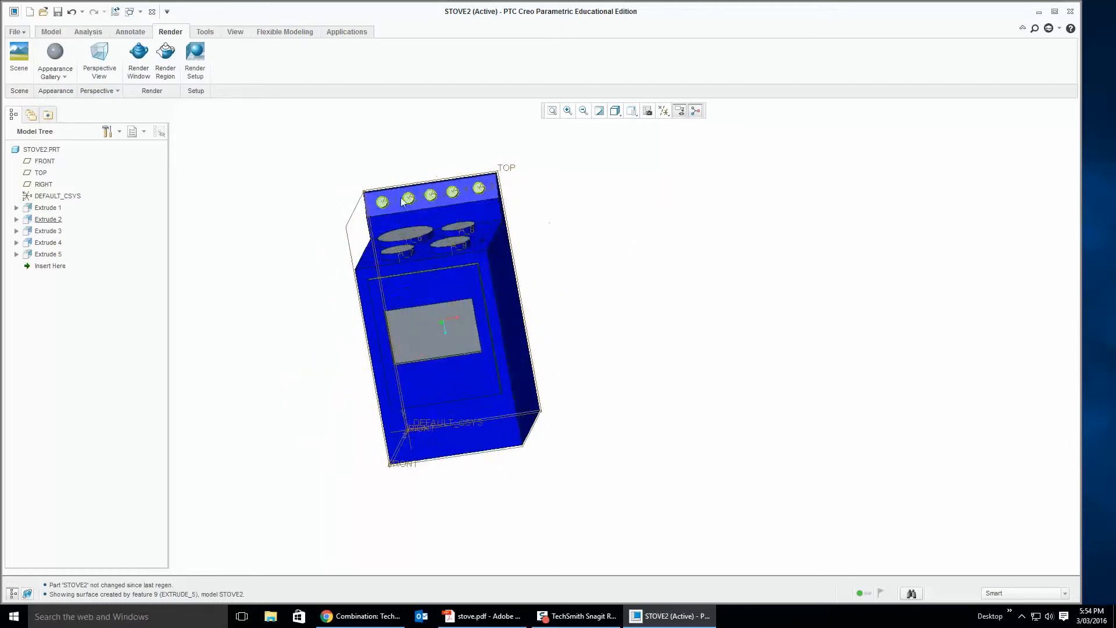
middle_drag(321, 187, 348, 173)
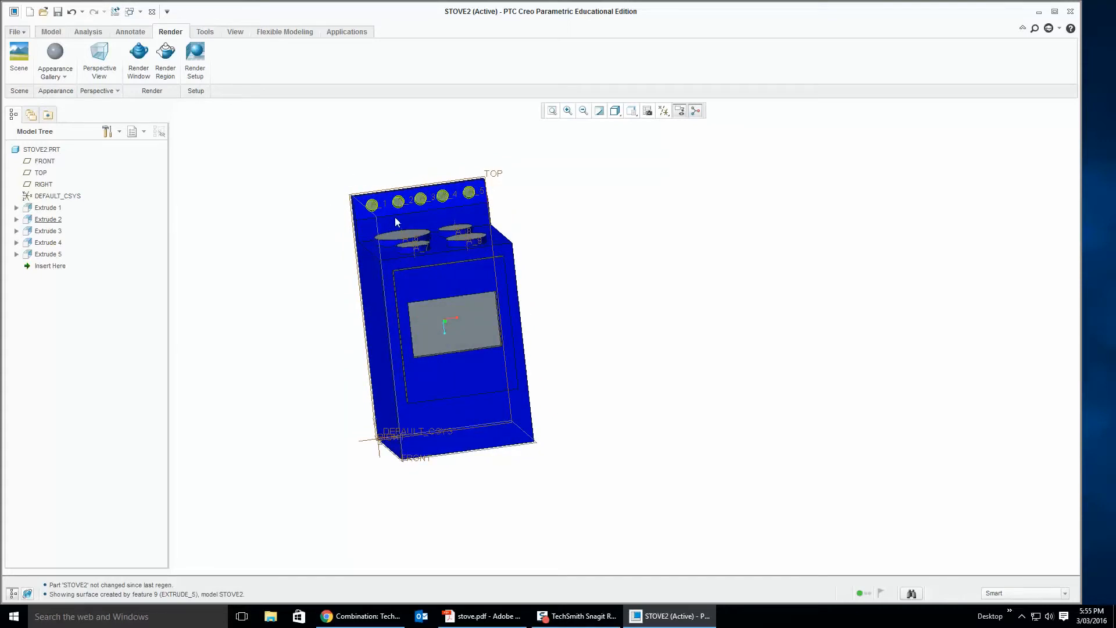
mouse_move(559, 352)
middle_down()
mouse_move(581, 369)
mouse_move(442, 392)
mouse_move(249, 329)
mouse_move(218, 276)
mouse_move(192, 348)
mouse_move(418, 476)
mouse_move(531, 481)
mouse_move(559, 458)
middle_up()
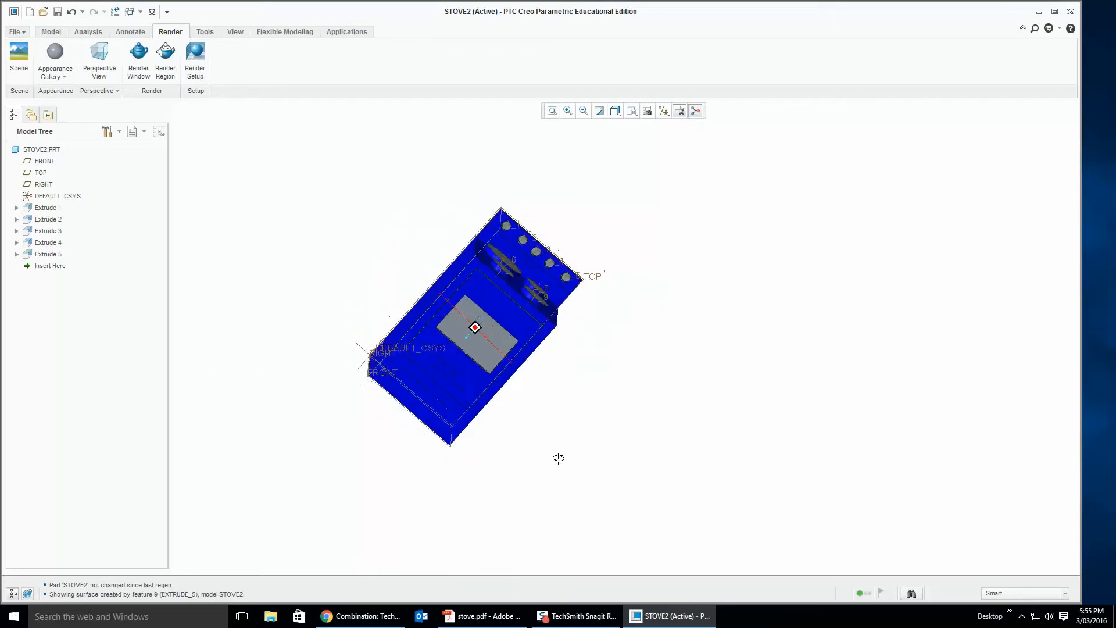